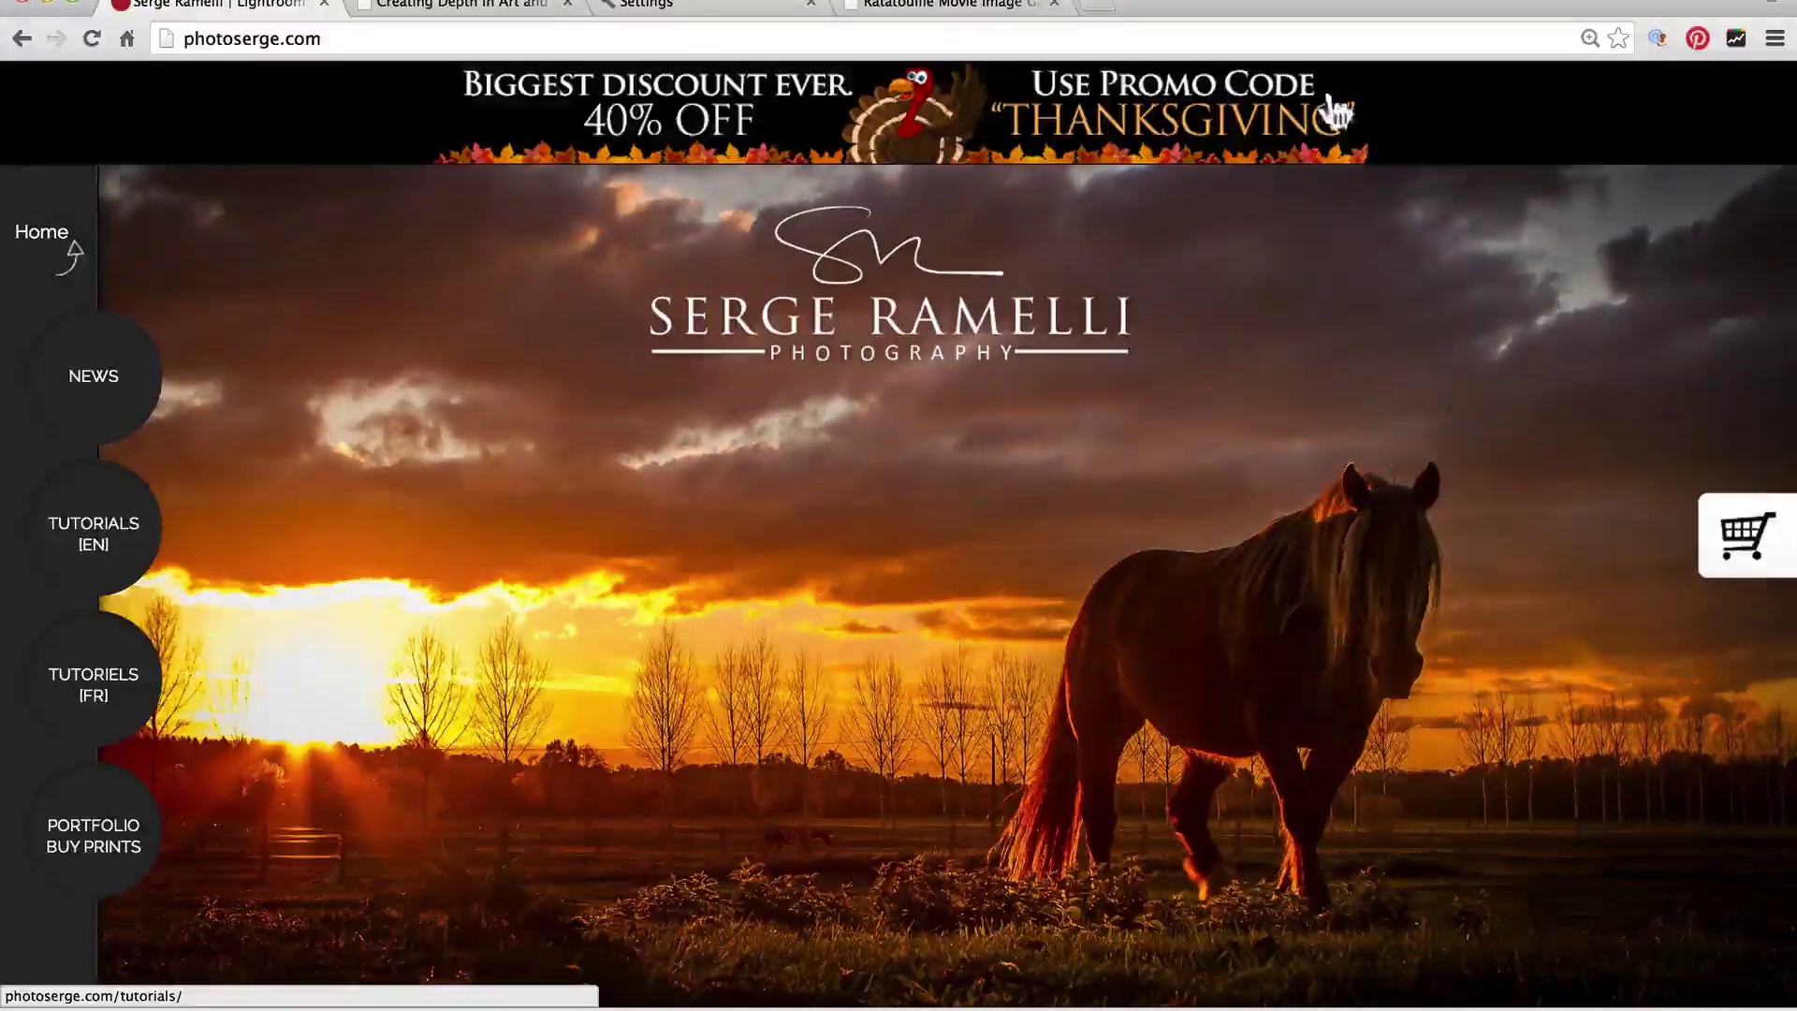
View the Ratatouille movie image gallery in the browser, and switch to Lightroom to look at the Notre Dame river photo NDseineDhuile-1.jpg
{"action": "left_click", "coordinate": [994, 8]}
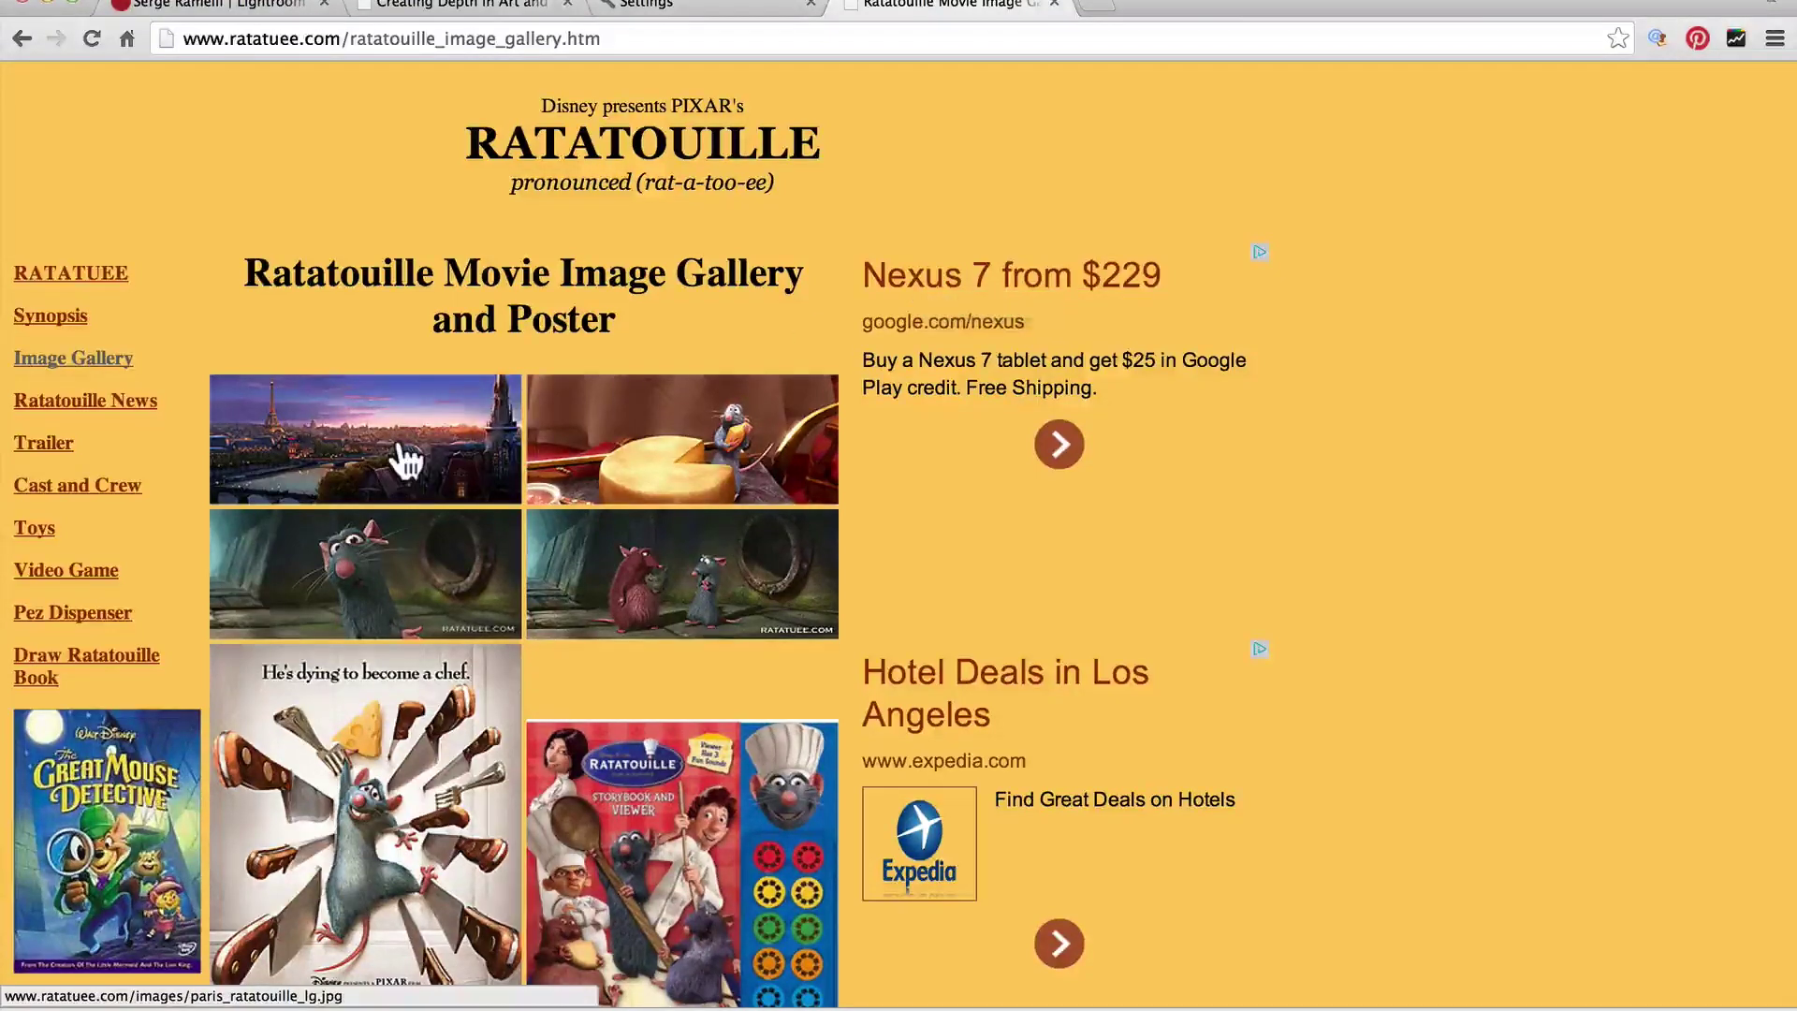
{"action": "key", "text": "super+Tab"}
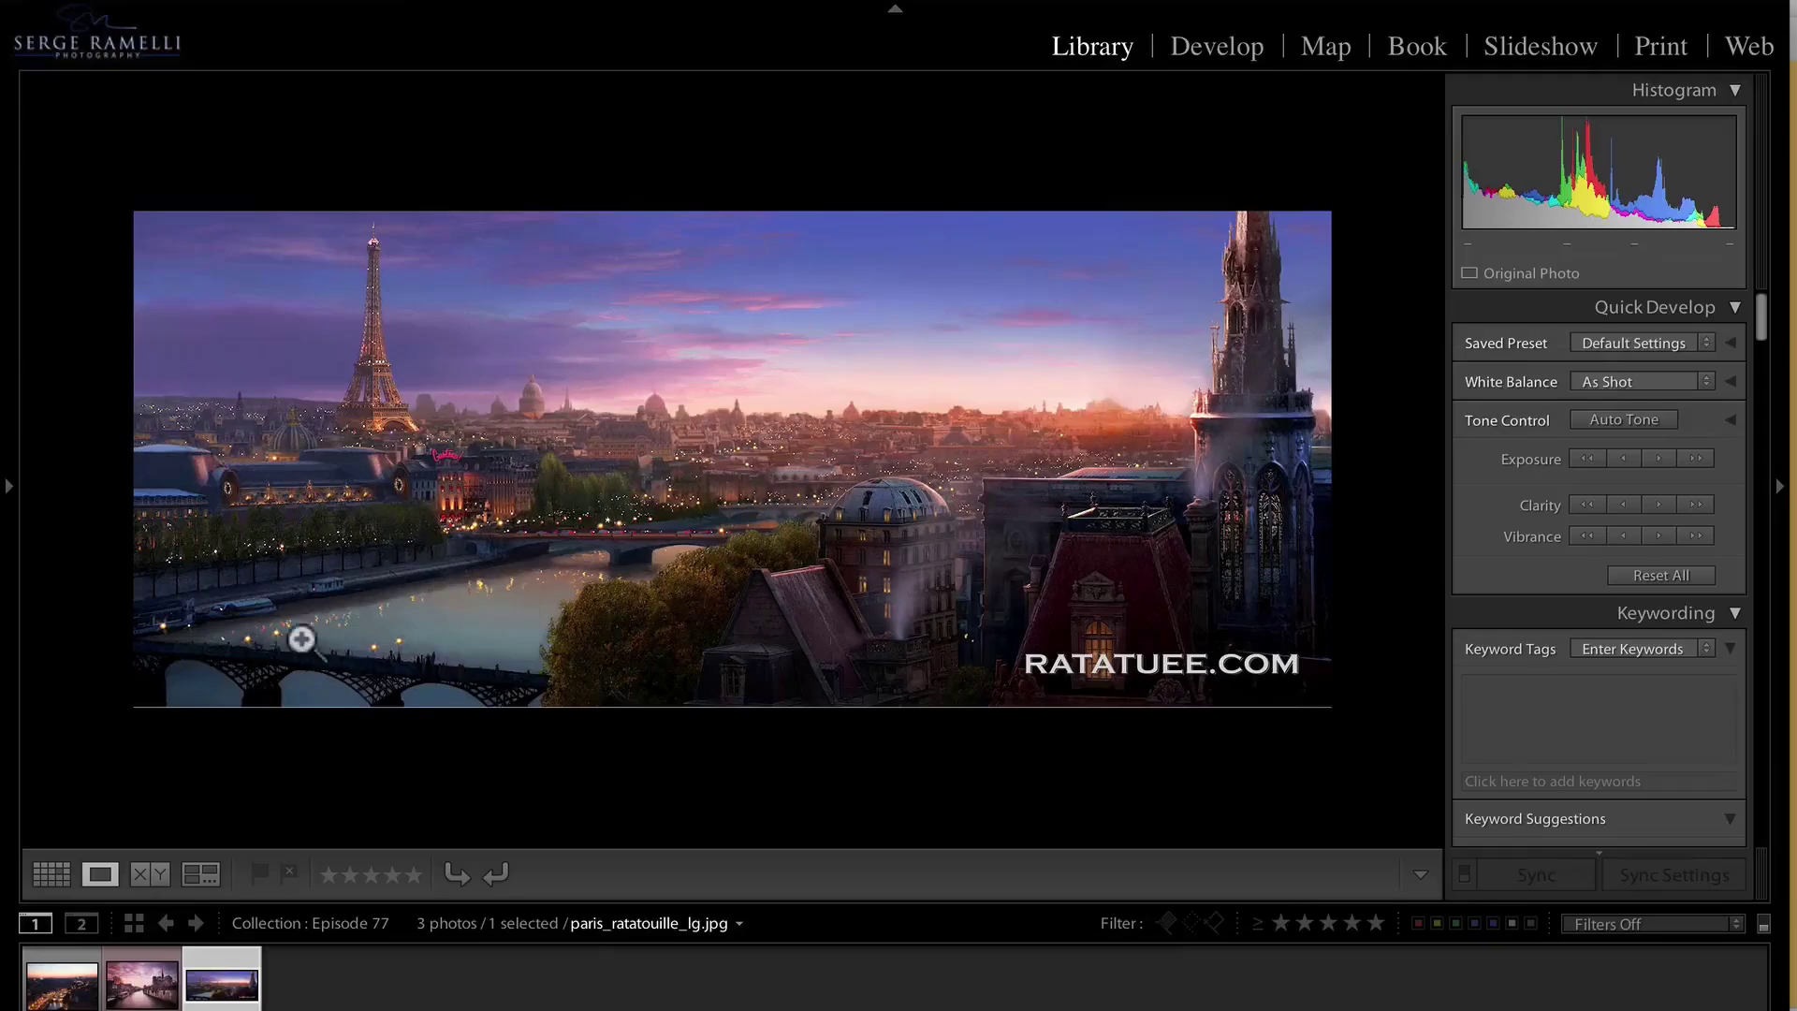
{"action": "left_click", "coordinate": [140, 984]}
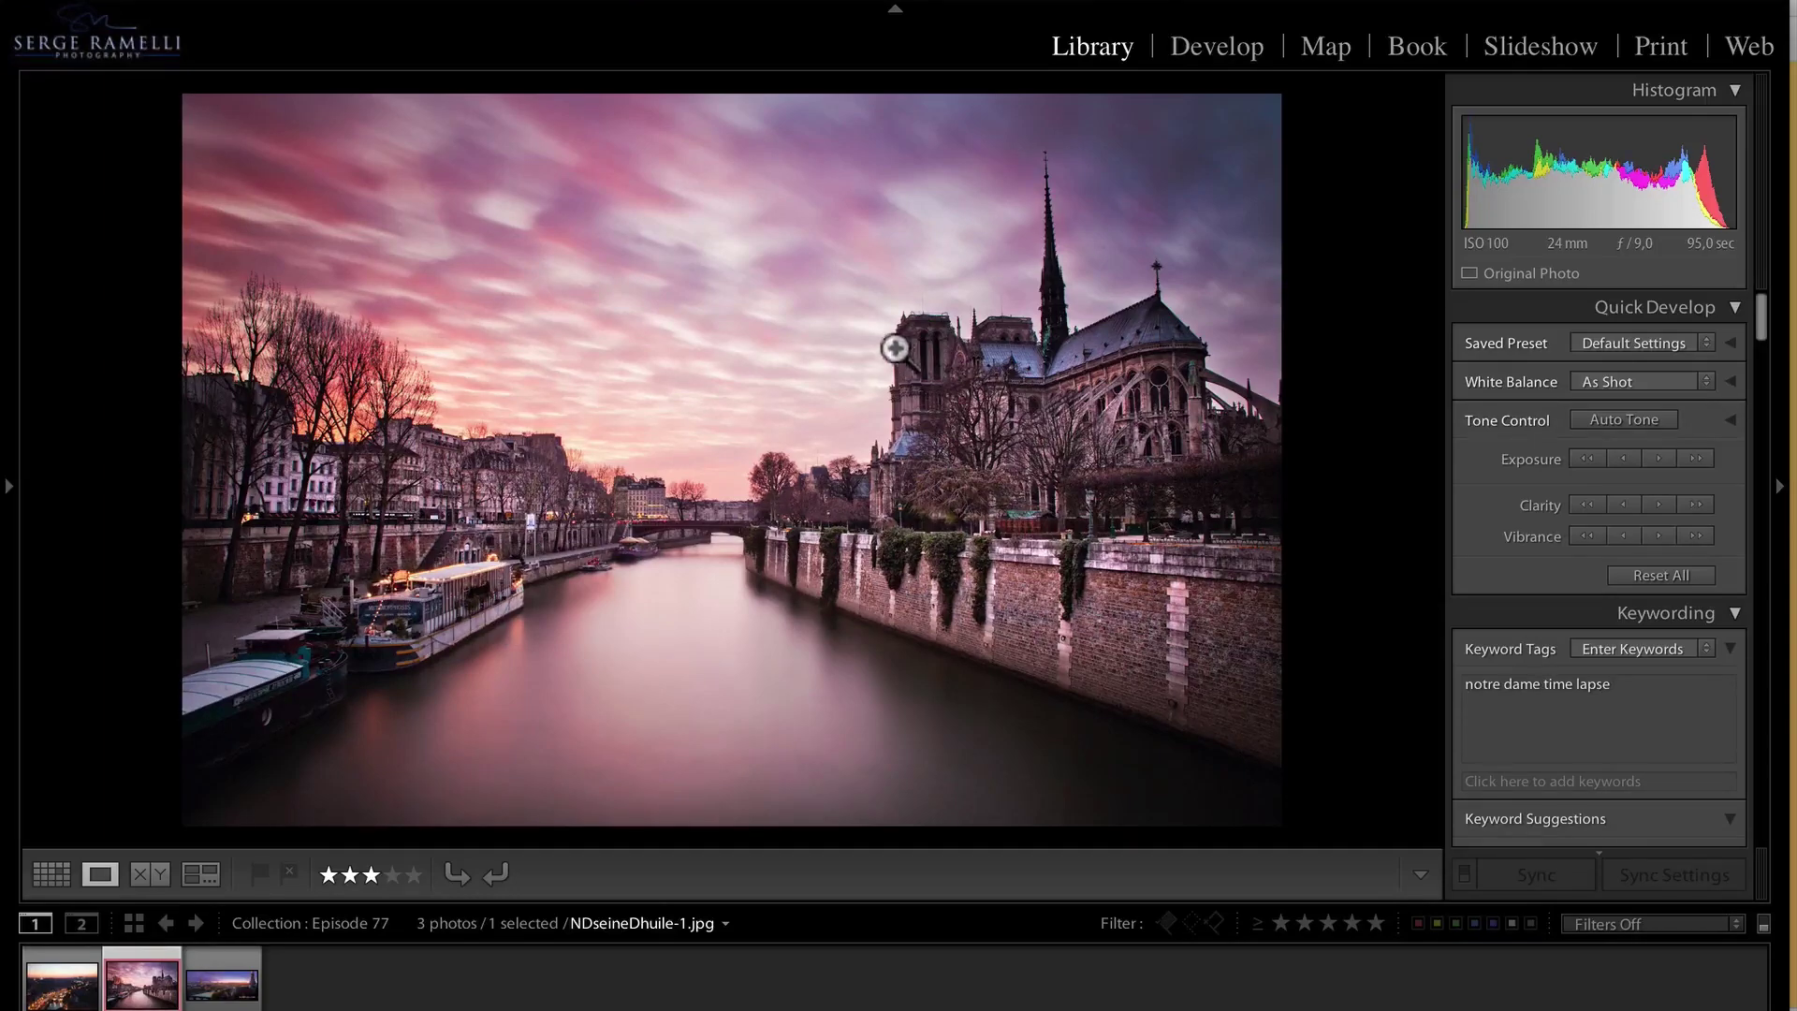
Select RoofNotreDame-2.CR2 and overlay its file name, shutter speed, aperture, ISO and lens information on the photo
{"action": "left_click", "coordinate": [65, 981]}
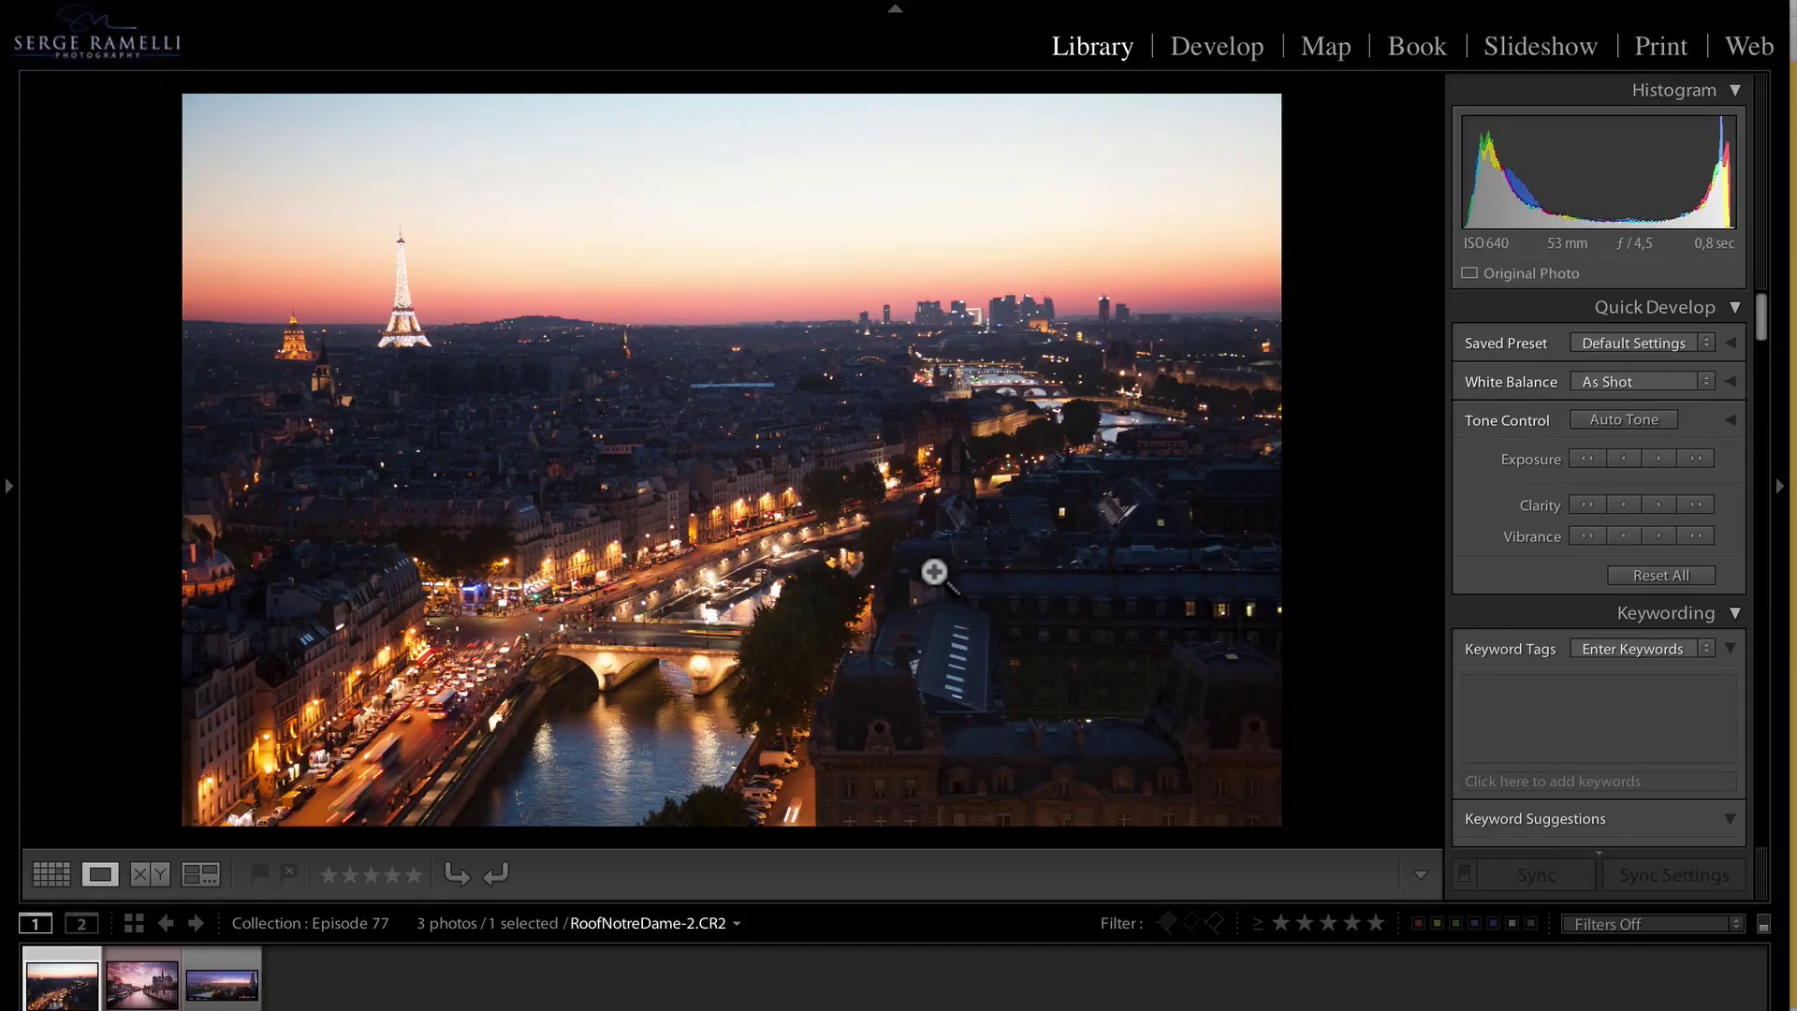
{"action": "key", "text": "i"}
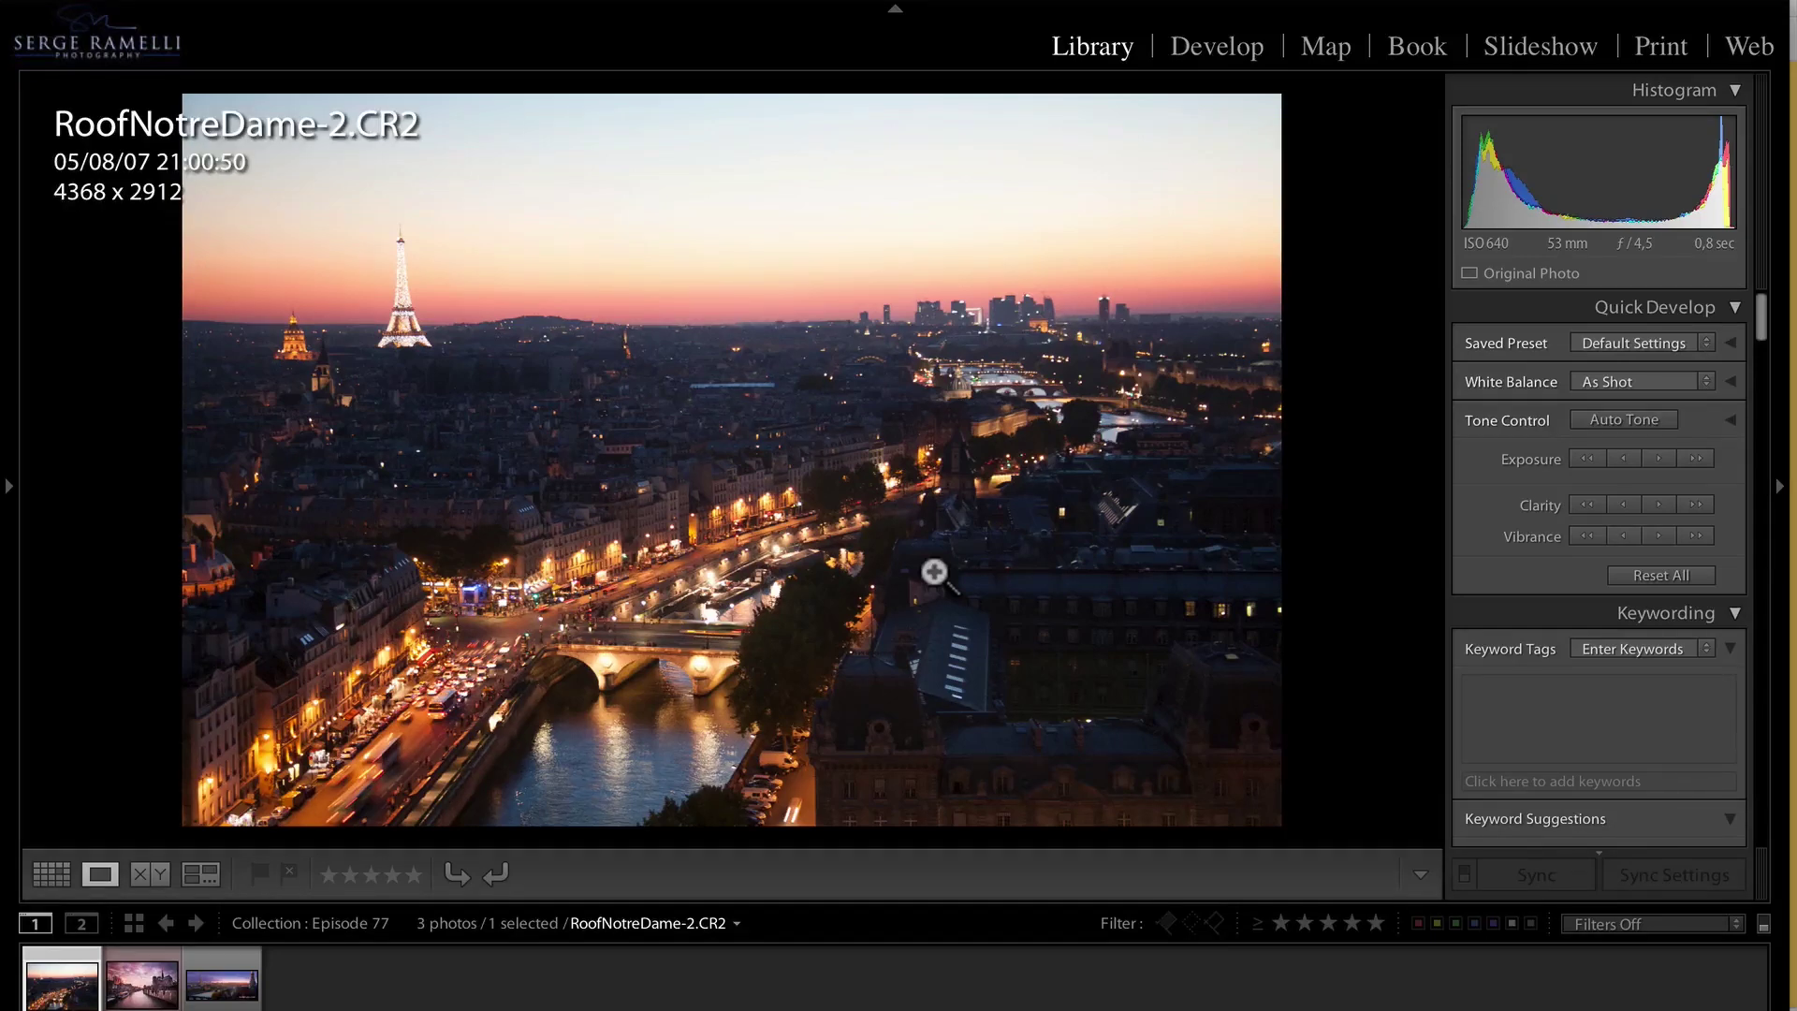
{"action": "key", "text": "i"}
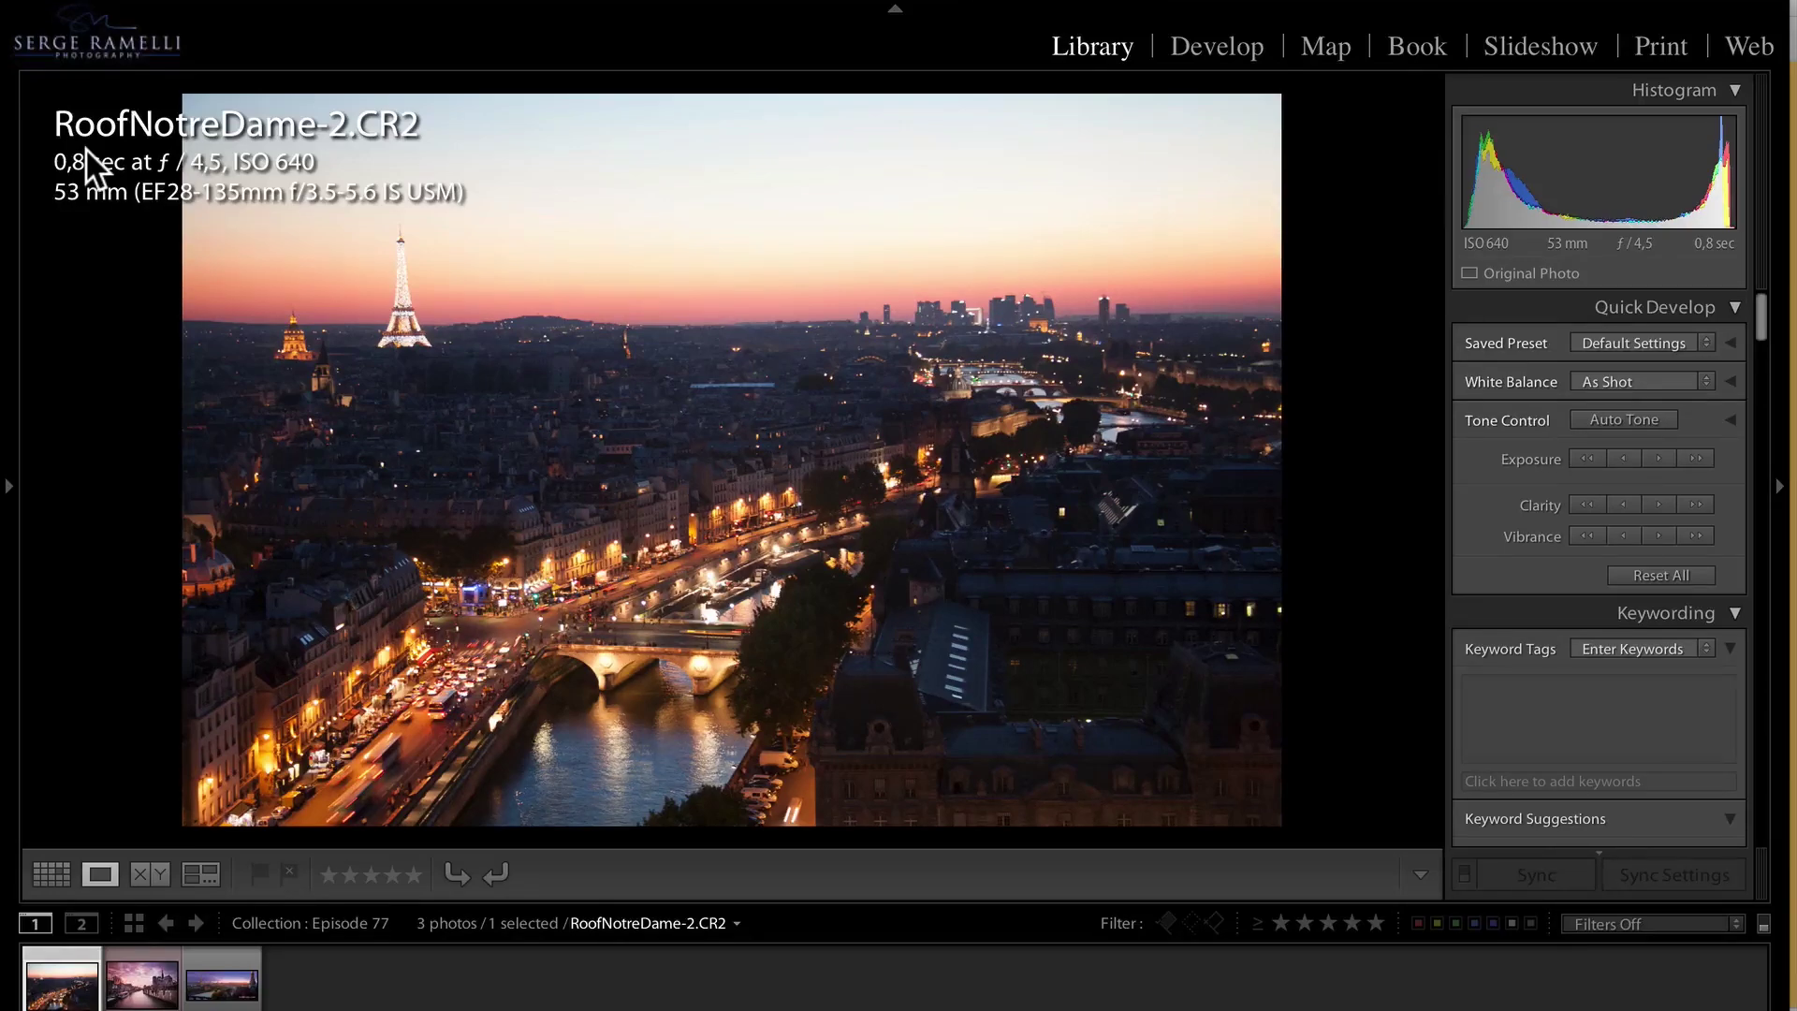
Open the Paris rooftop photo for developing and set Shadows to +100 and Highlights to -100
{"action": "left_click", "coordinate": [1217, 46]}
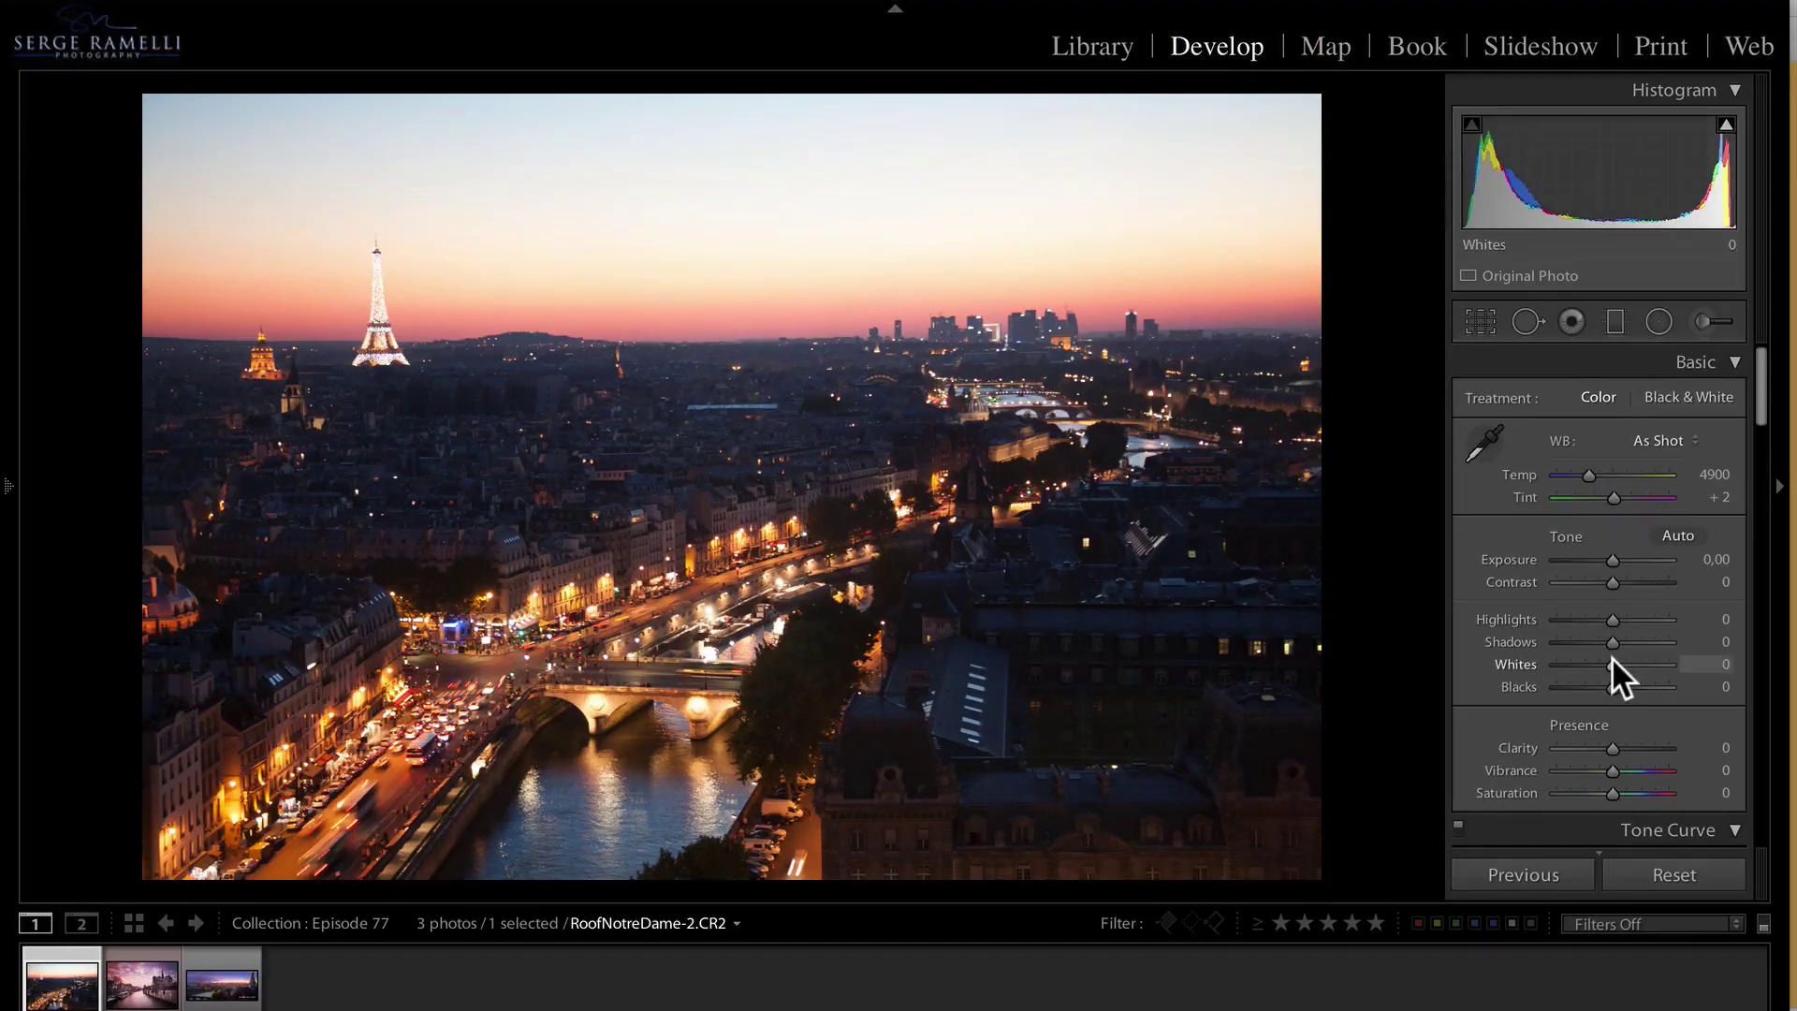
{"action": "left_click_drag", "start_coordinate": [1613, 640], "coordinate": [1699, 644]}
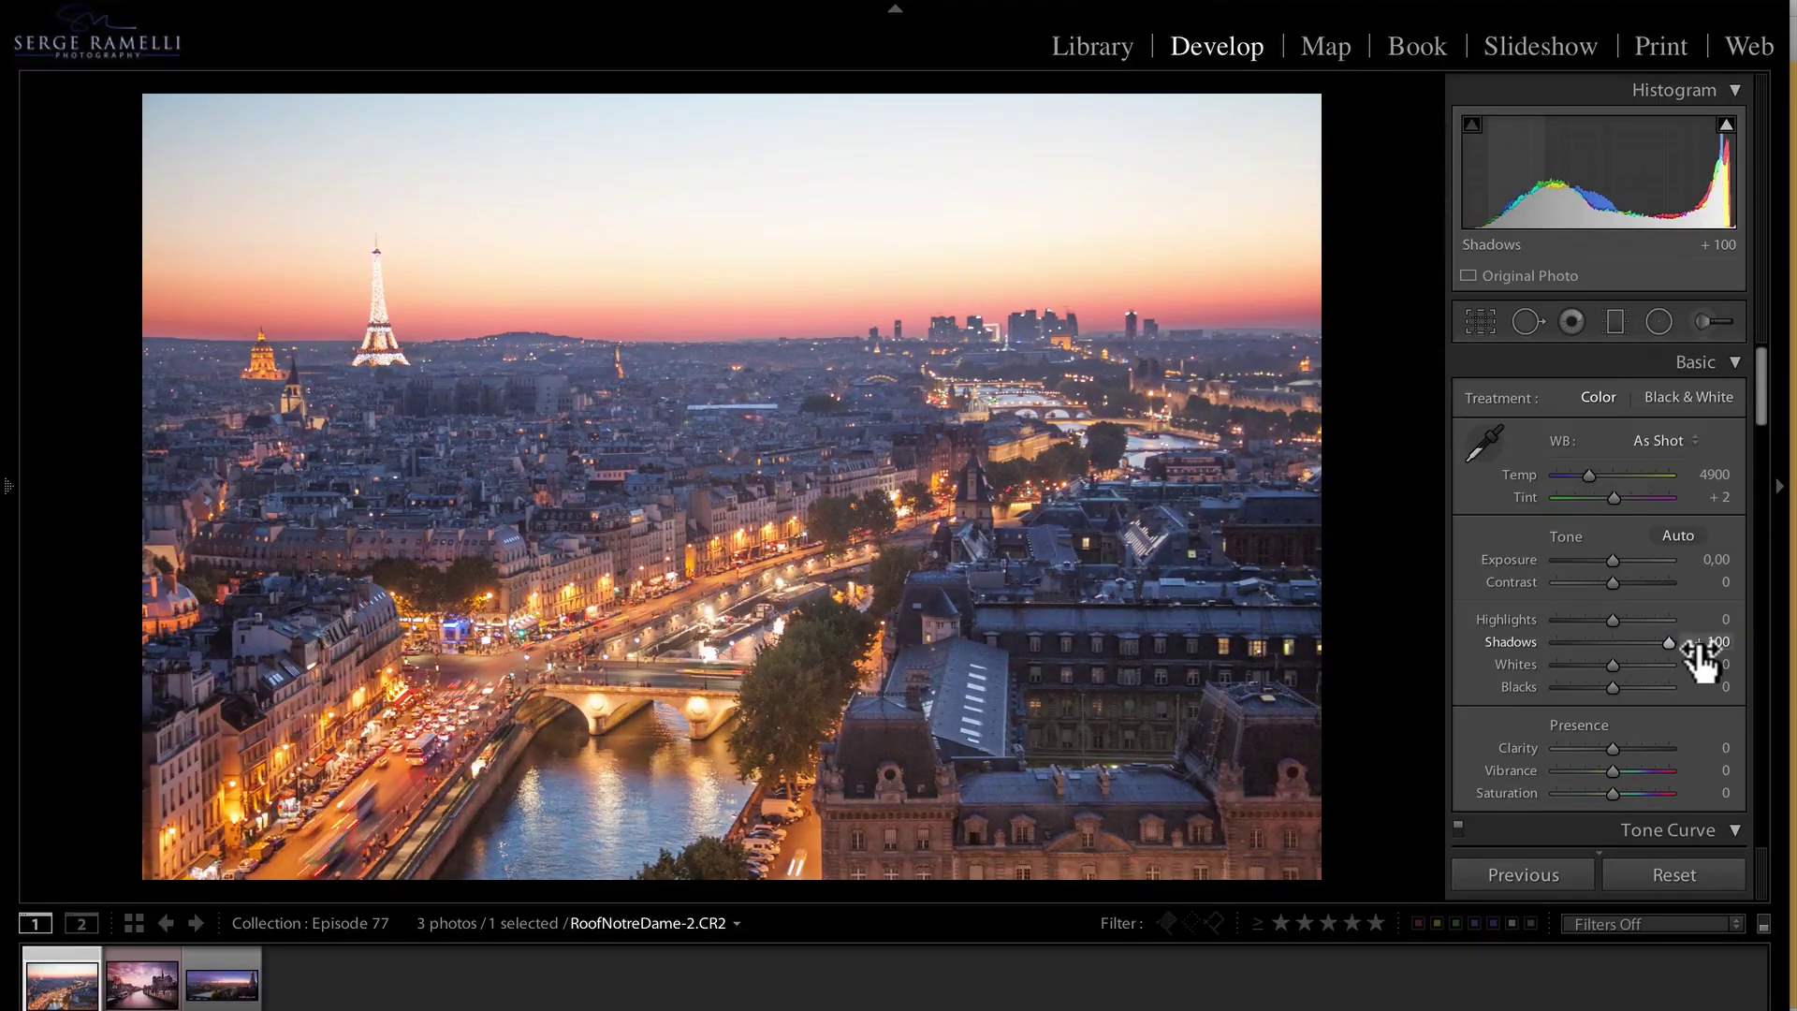
{"action": "left_click_drag", "start_coordinate": [1609, 620], "coordinate": [1499, 612]}
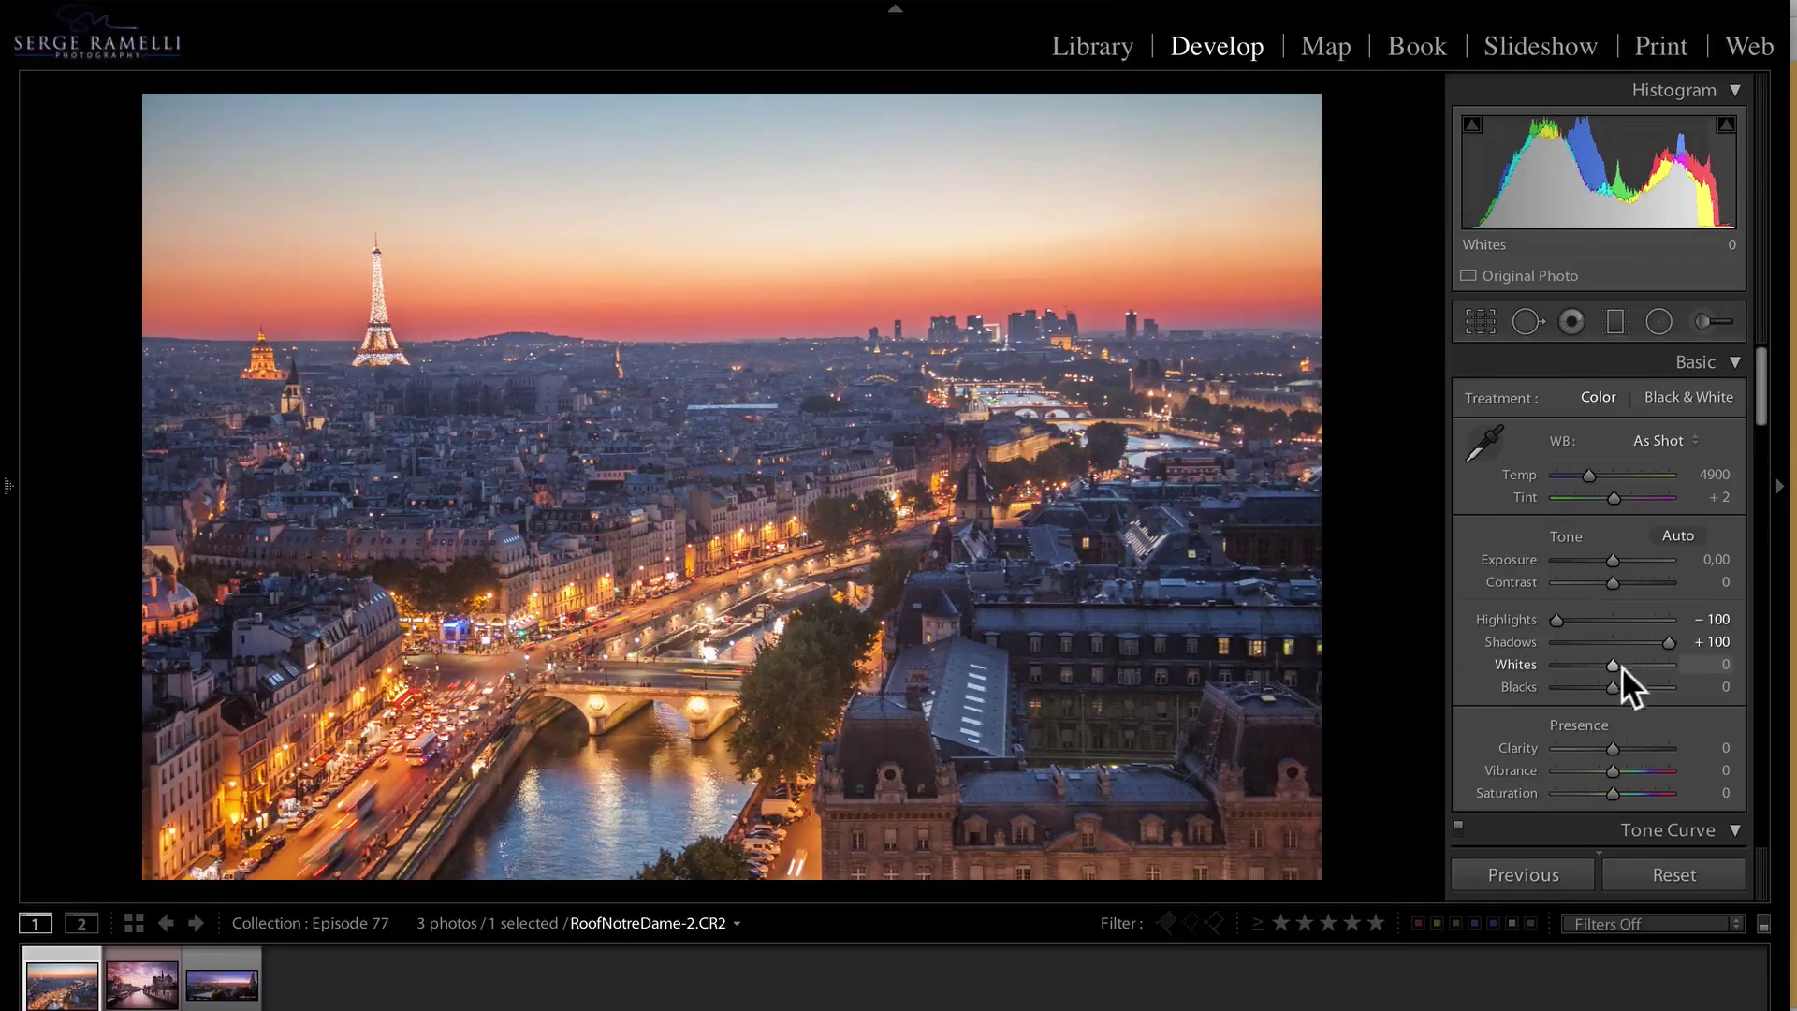
Set the photo's Whites to +34 and Blacks to -55
{"action": "key", "text": "alt"}
{"action": "key", "text": "alt"}
{"action": "left_click_drag", "start_coordinate": [1610, 663], "coordinate": [1628, 659]}
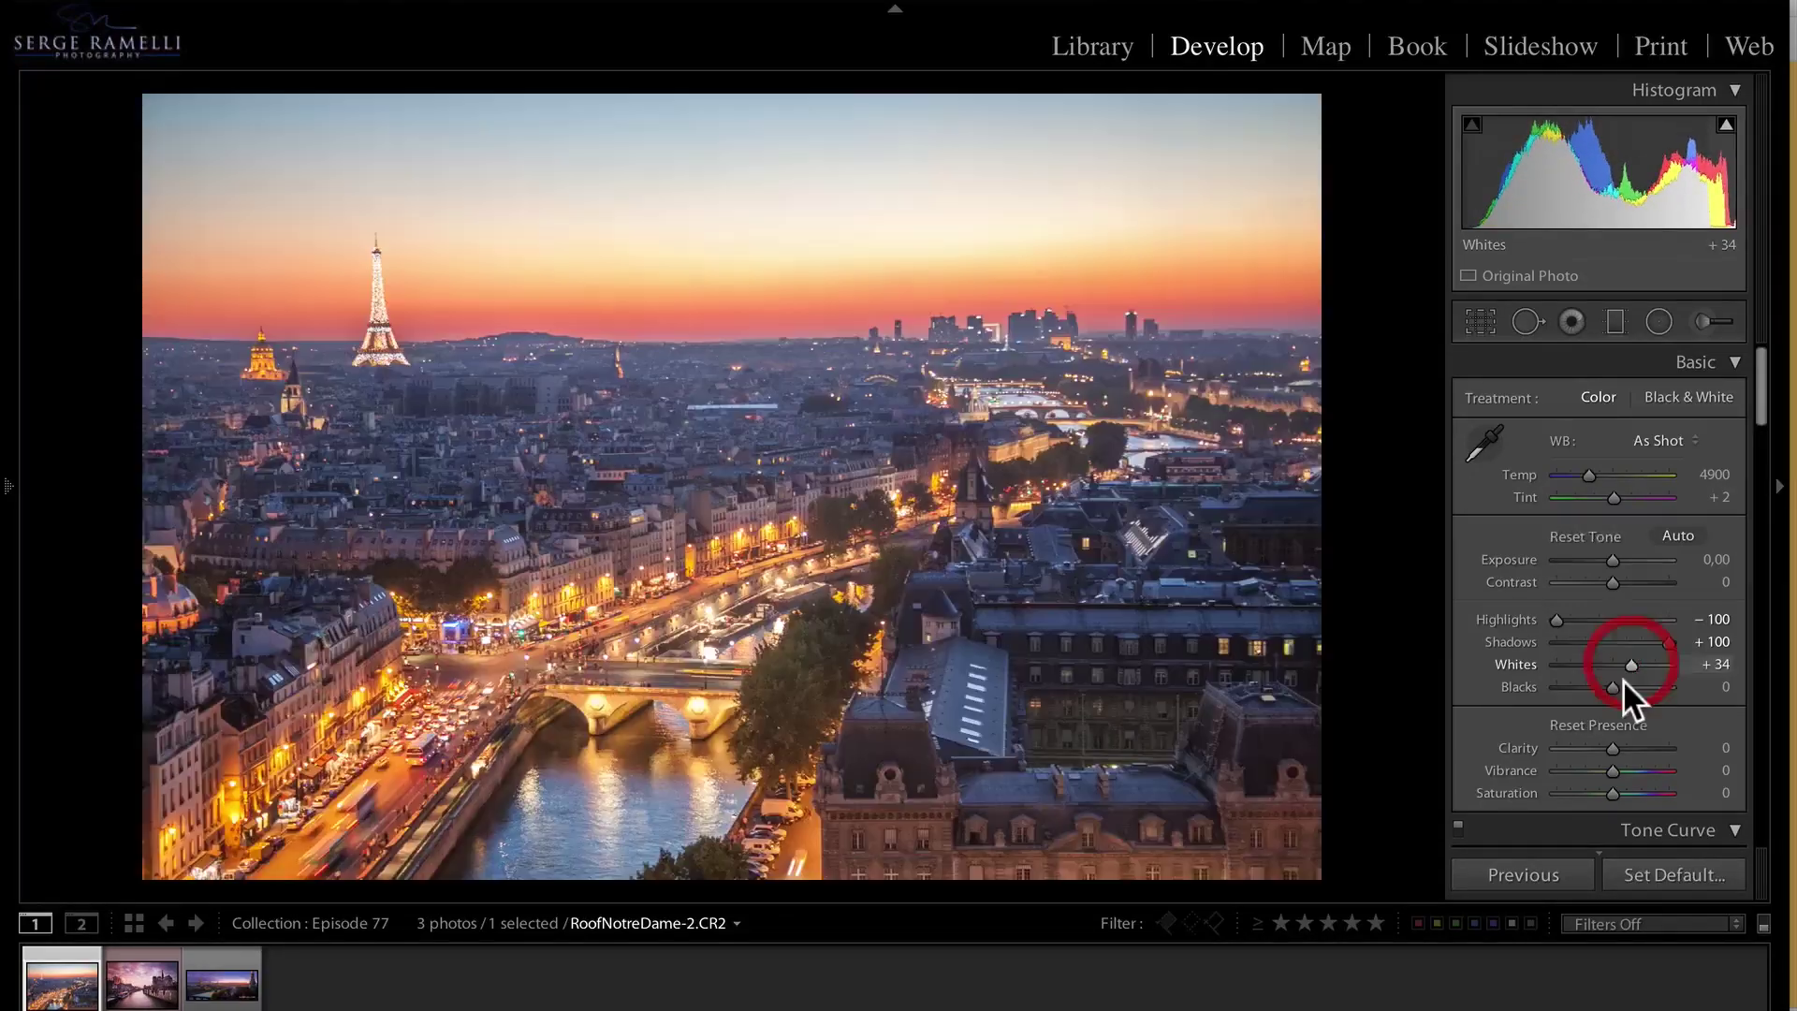
{"action": "left_click_drag", "start_coordinate": [1613, 686], "coordinate": [1578, 683]}
{"action": "key", "text": "alt"}
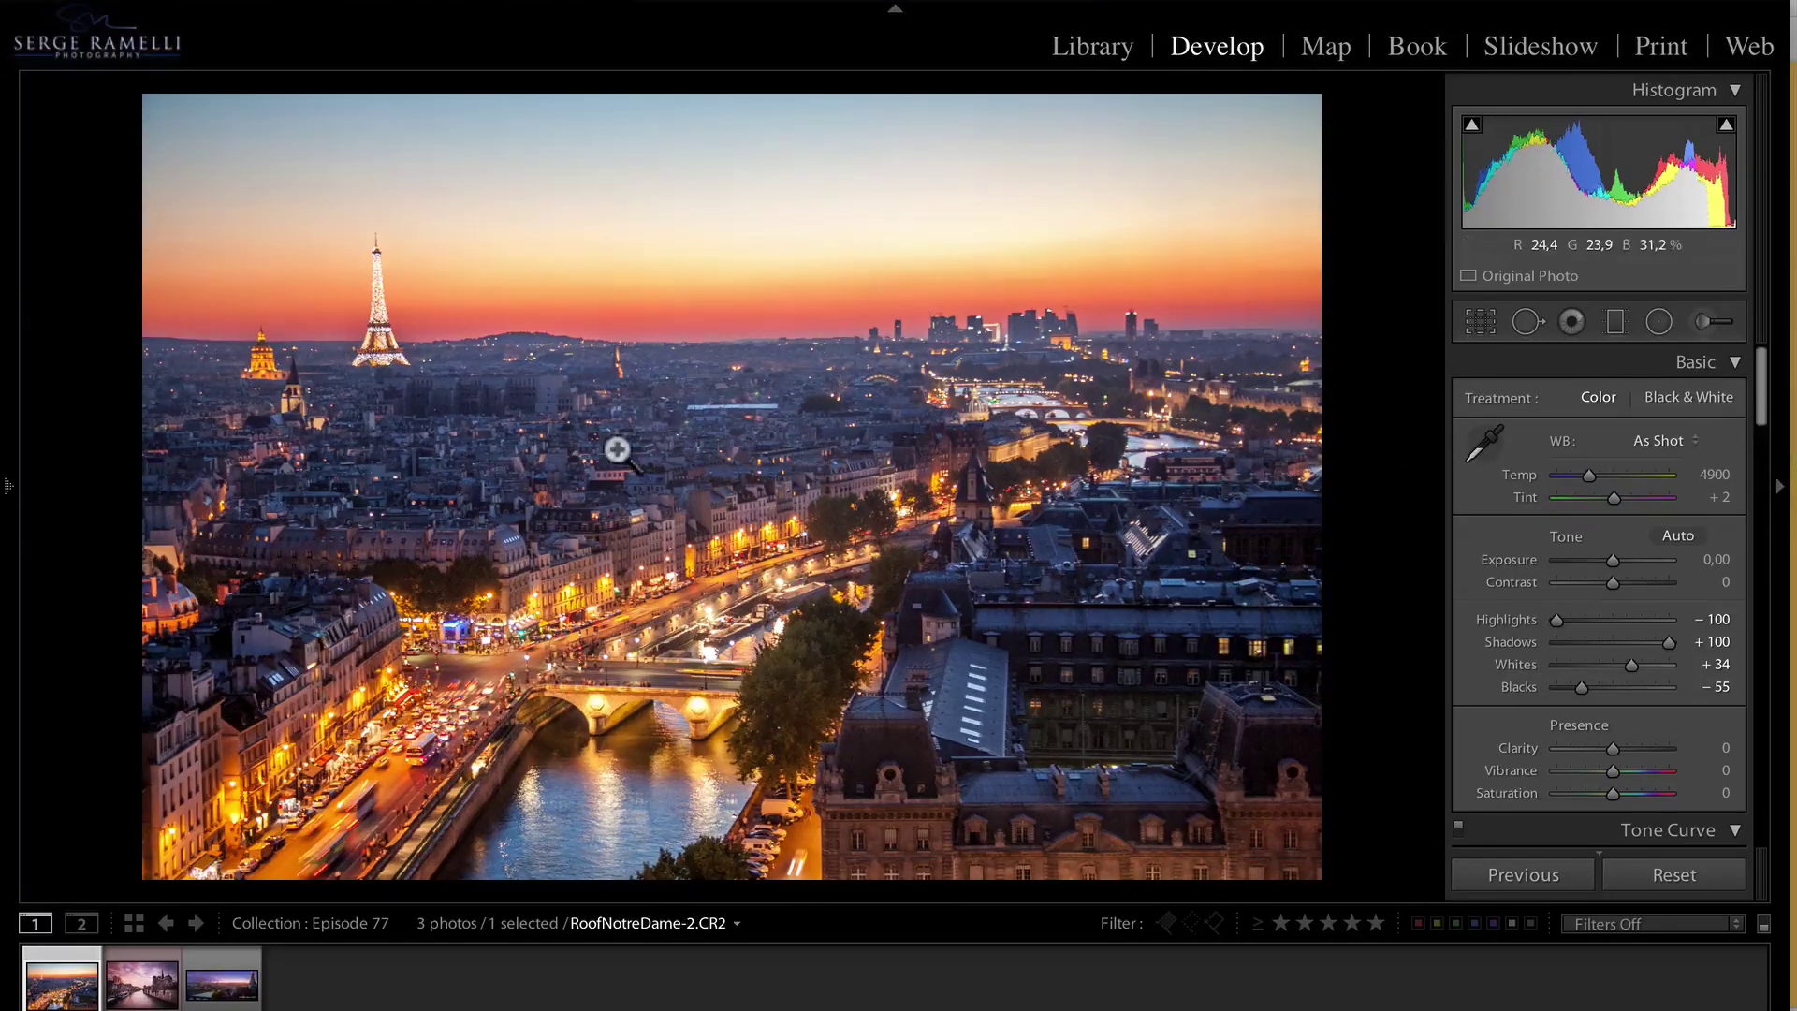
Switch to the browser, open the zevendesign article "Creating Depth in Art and Photography" and read its list of depth methods
{"action": "key", "text": "super+Tab"}
{"action": "left_click", "coordinate": [613, 524]}
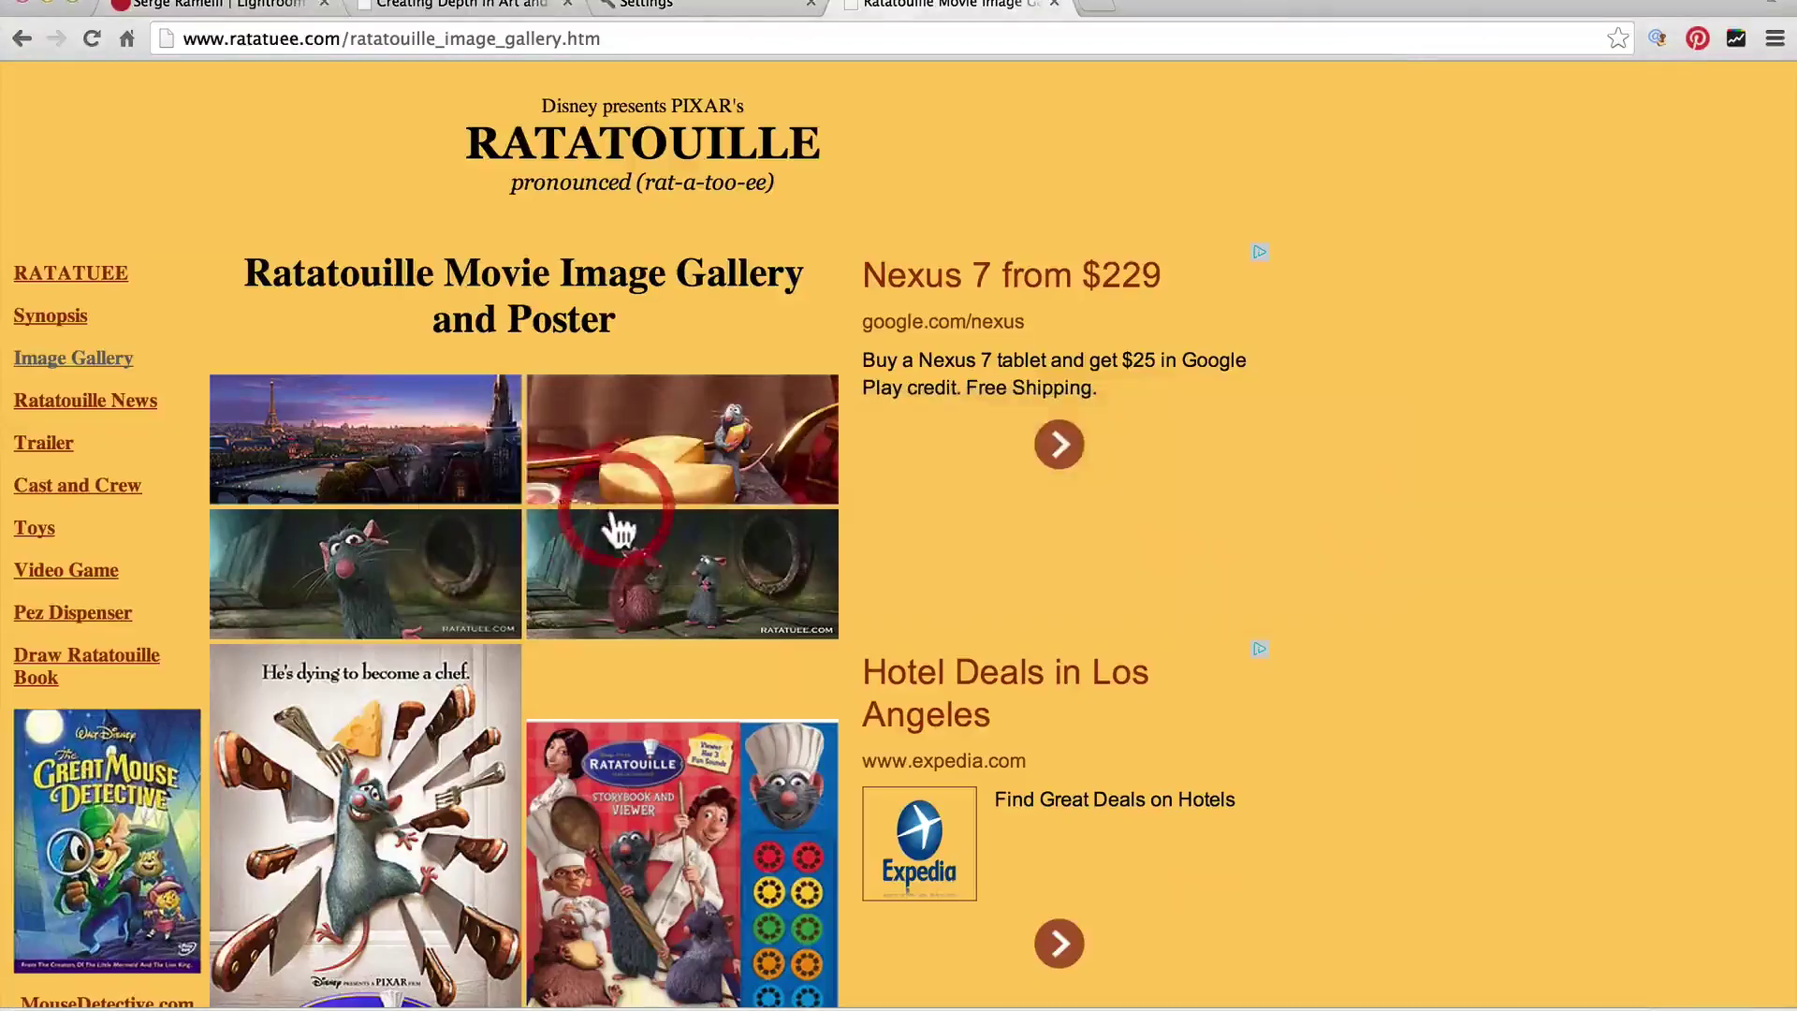
{"action": "left_click", "coordinate": [472, 6]}
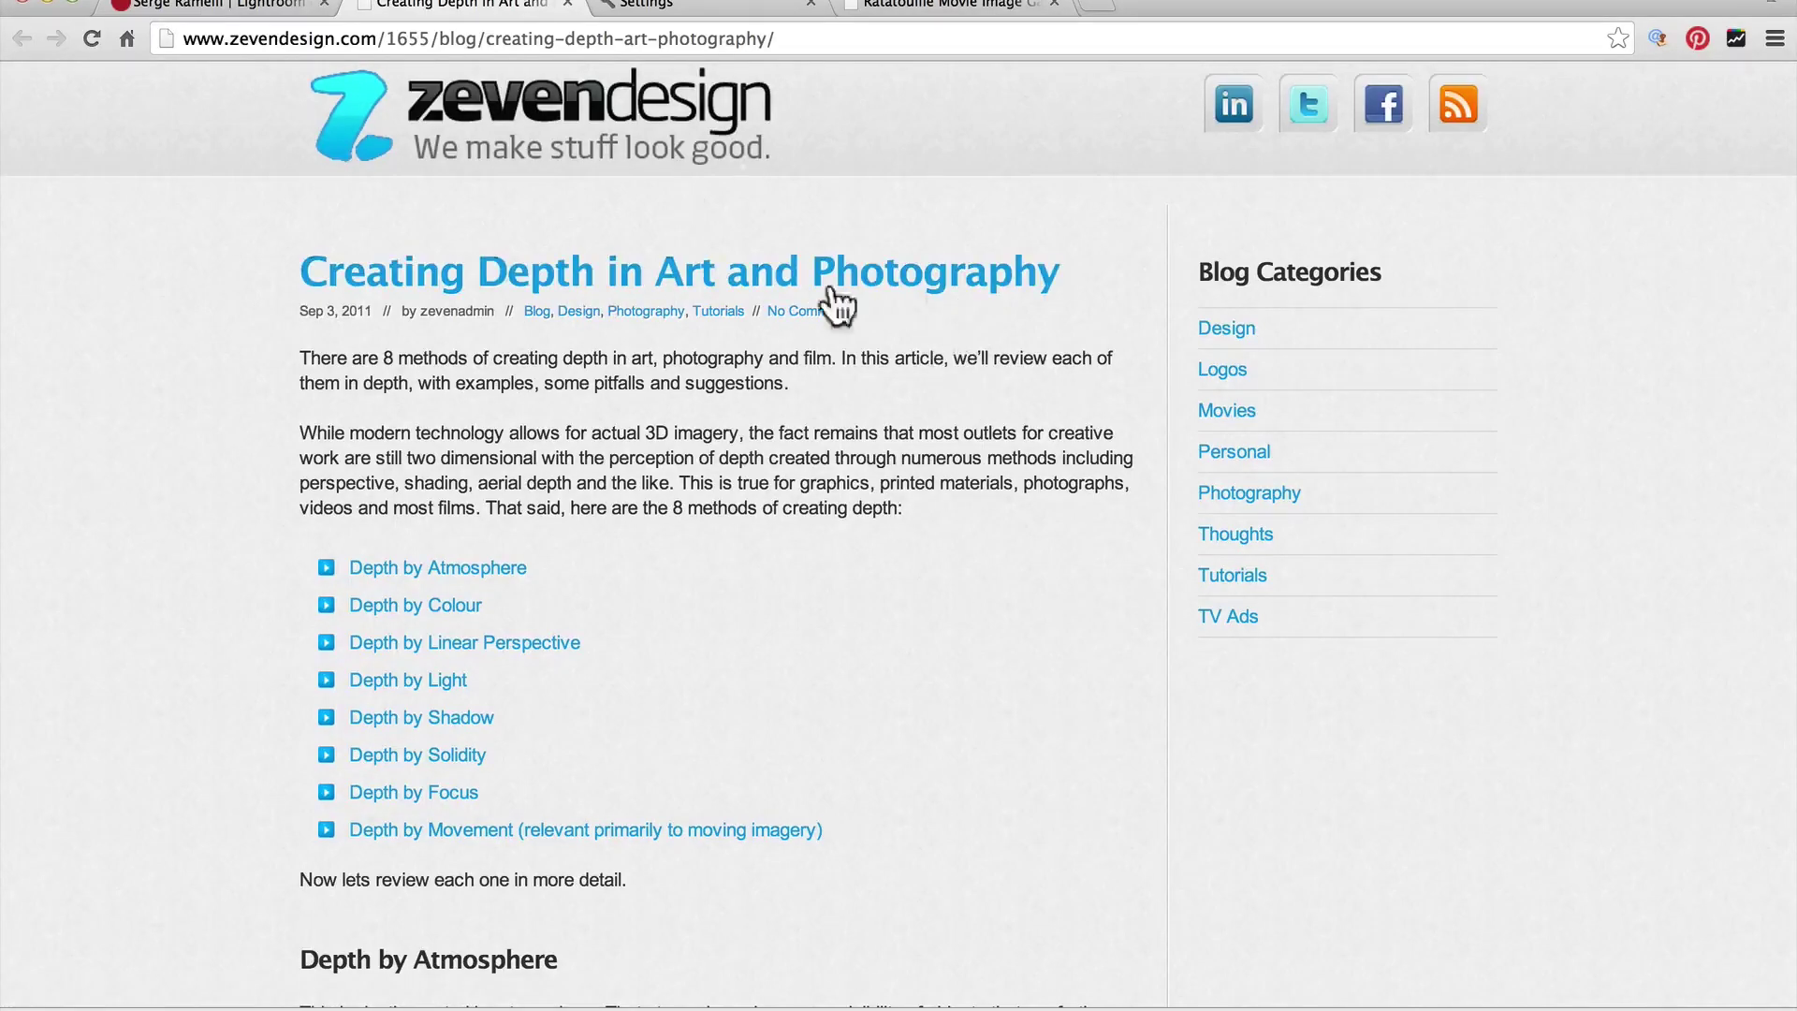
{"action": "scroll", "coordinate": [770, 373], "scroll_direction": "down", "scroll_amount": 2}
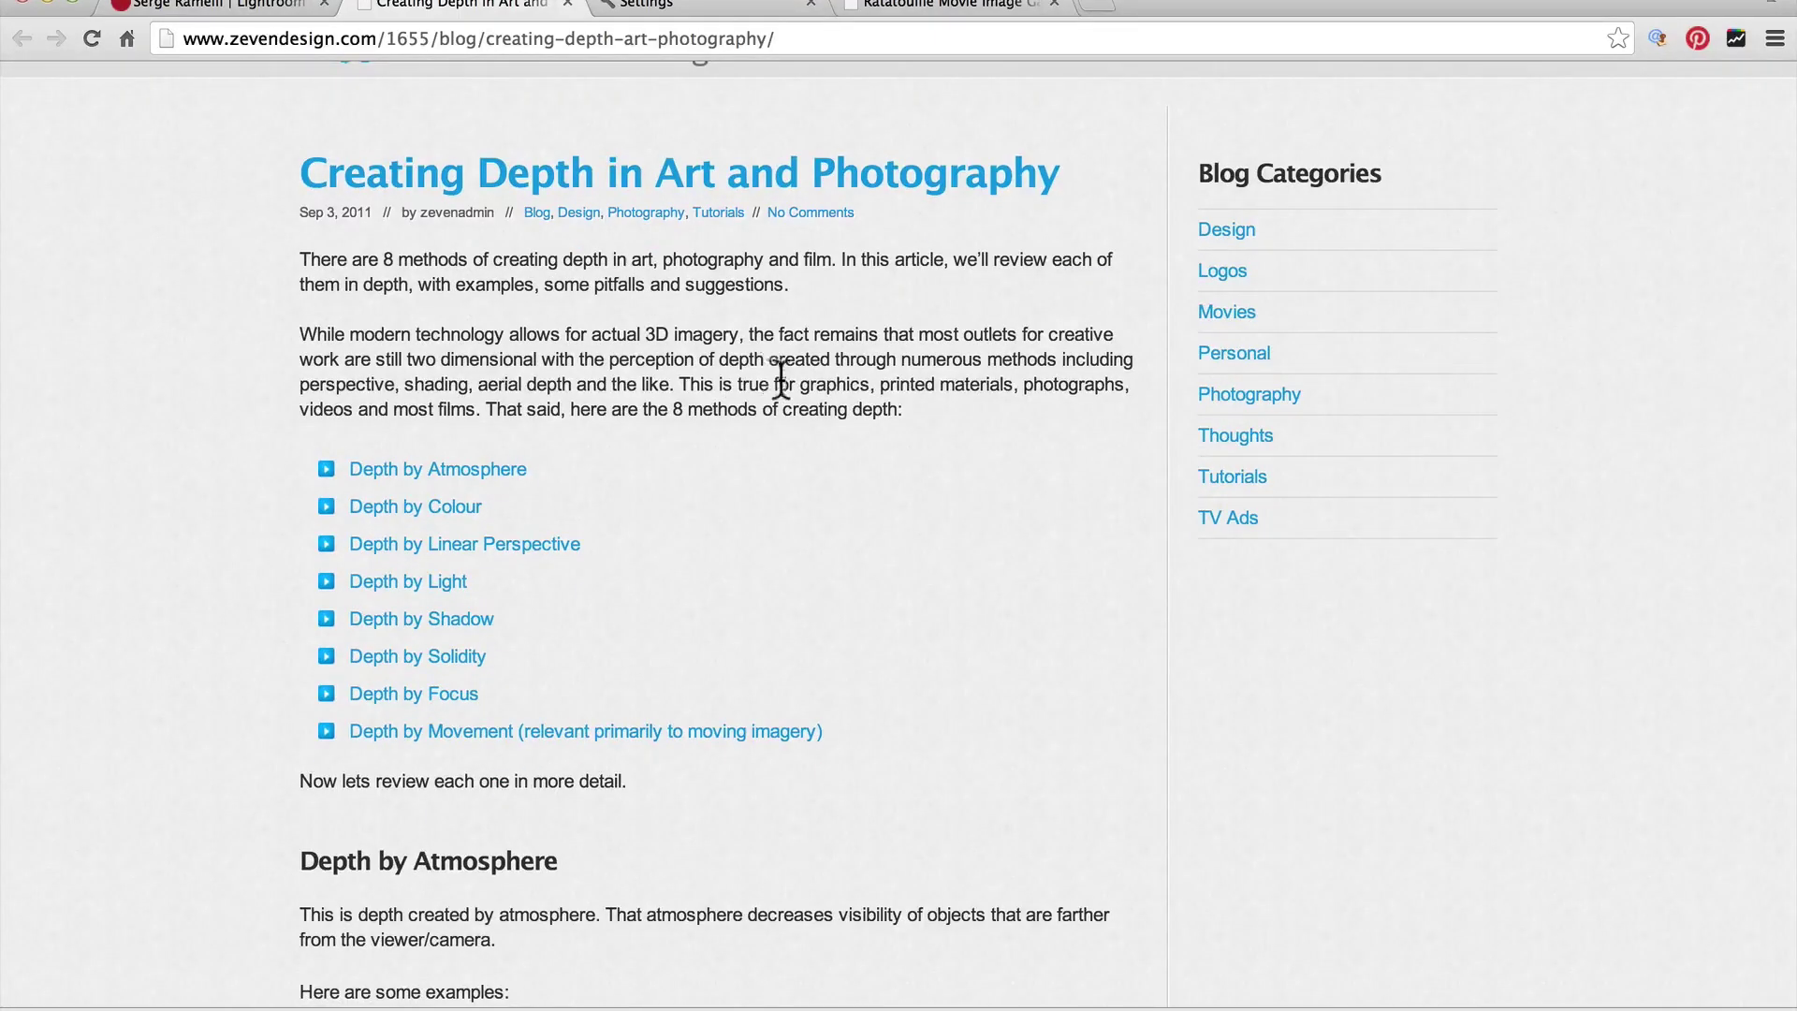
{"action": "scroll", "coordinate": [777, 374], "scroll_direction": "down", "scroll_amount": 7}
{"action": "scroll", "coordinate": [626, 241], "scroll_direction": "up", "scroll_amount": 6}
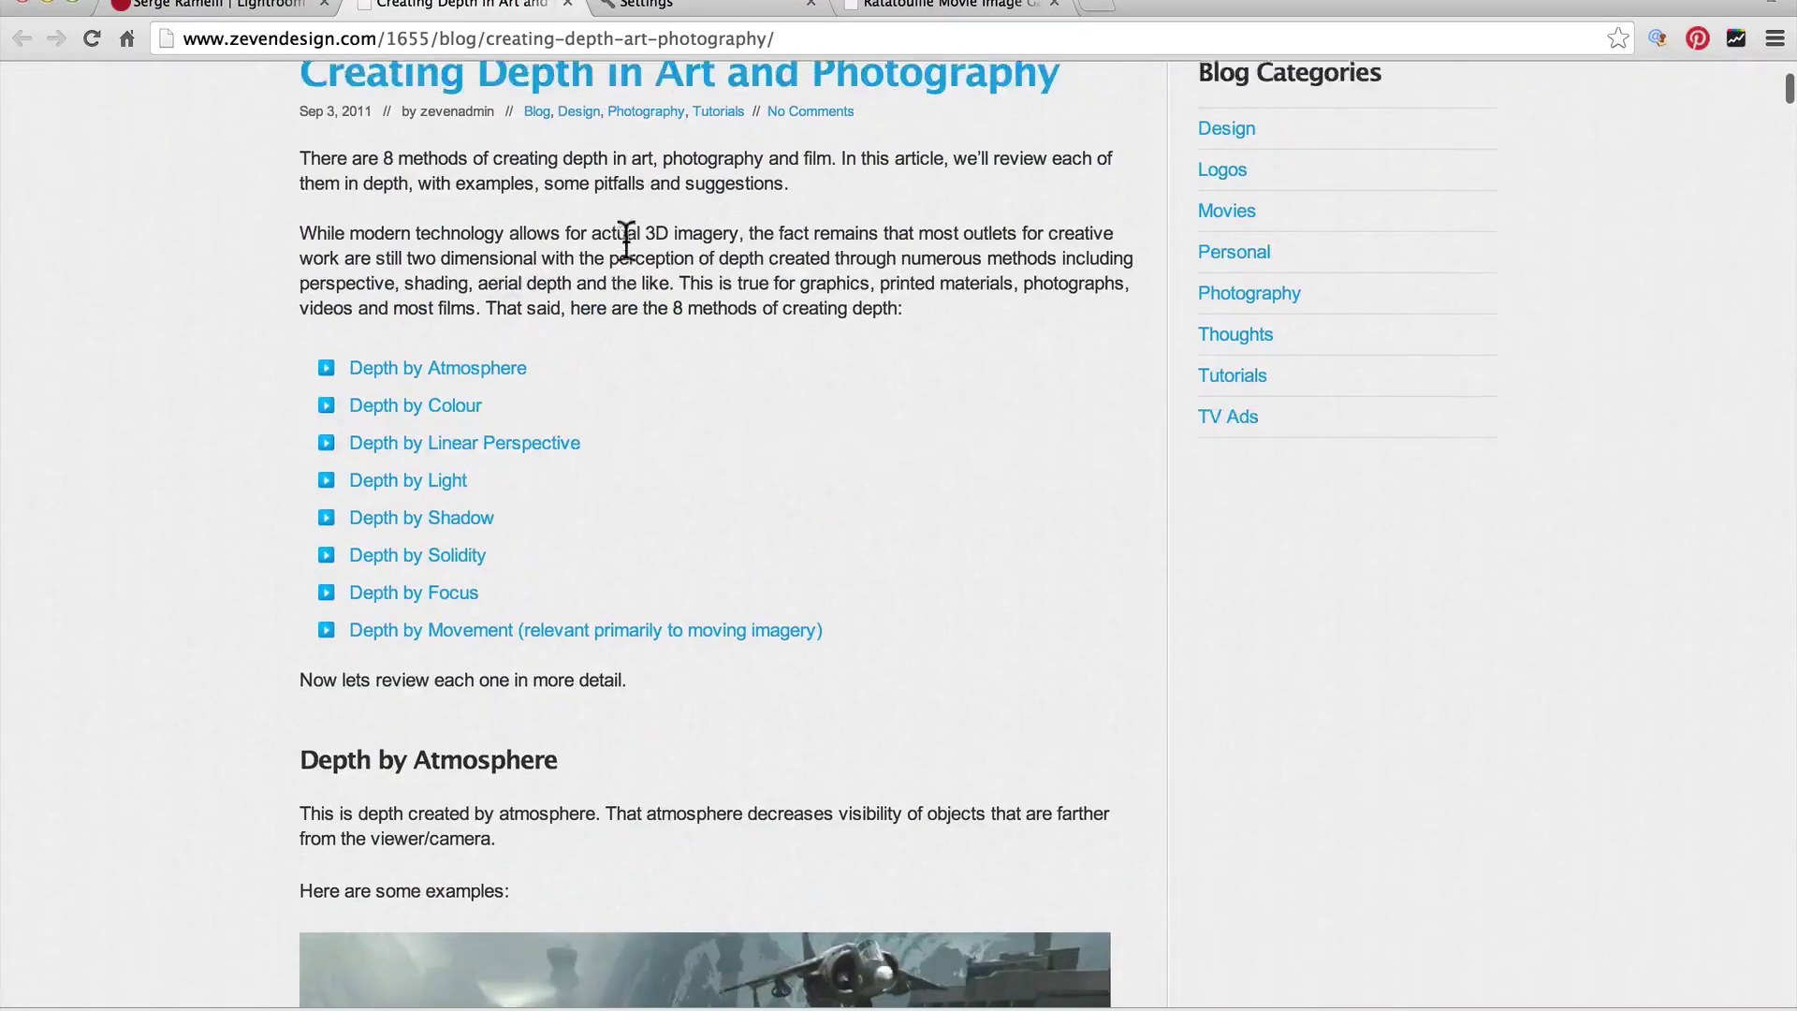
{"action": "scroll", "coordinate": [744, 442], "scroll_direction": "down", "scroll_amount": 5}
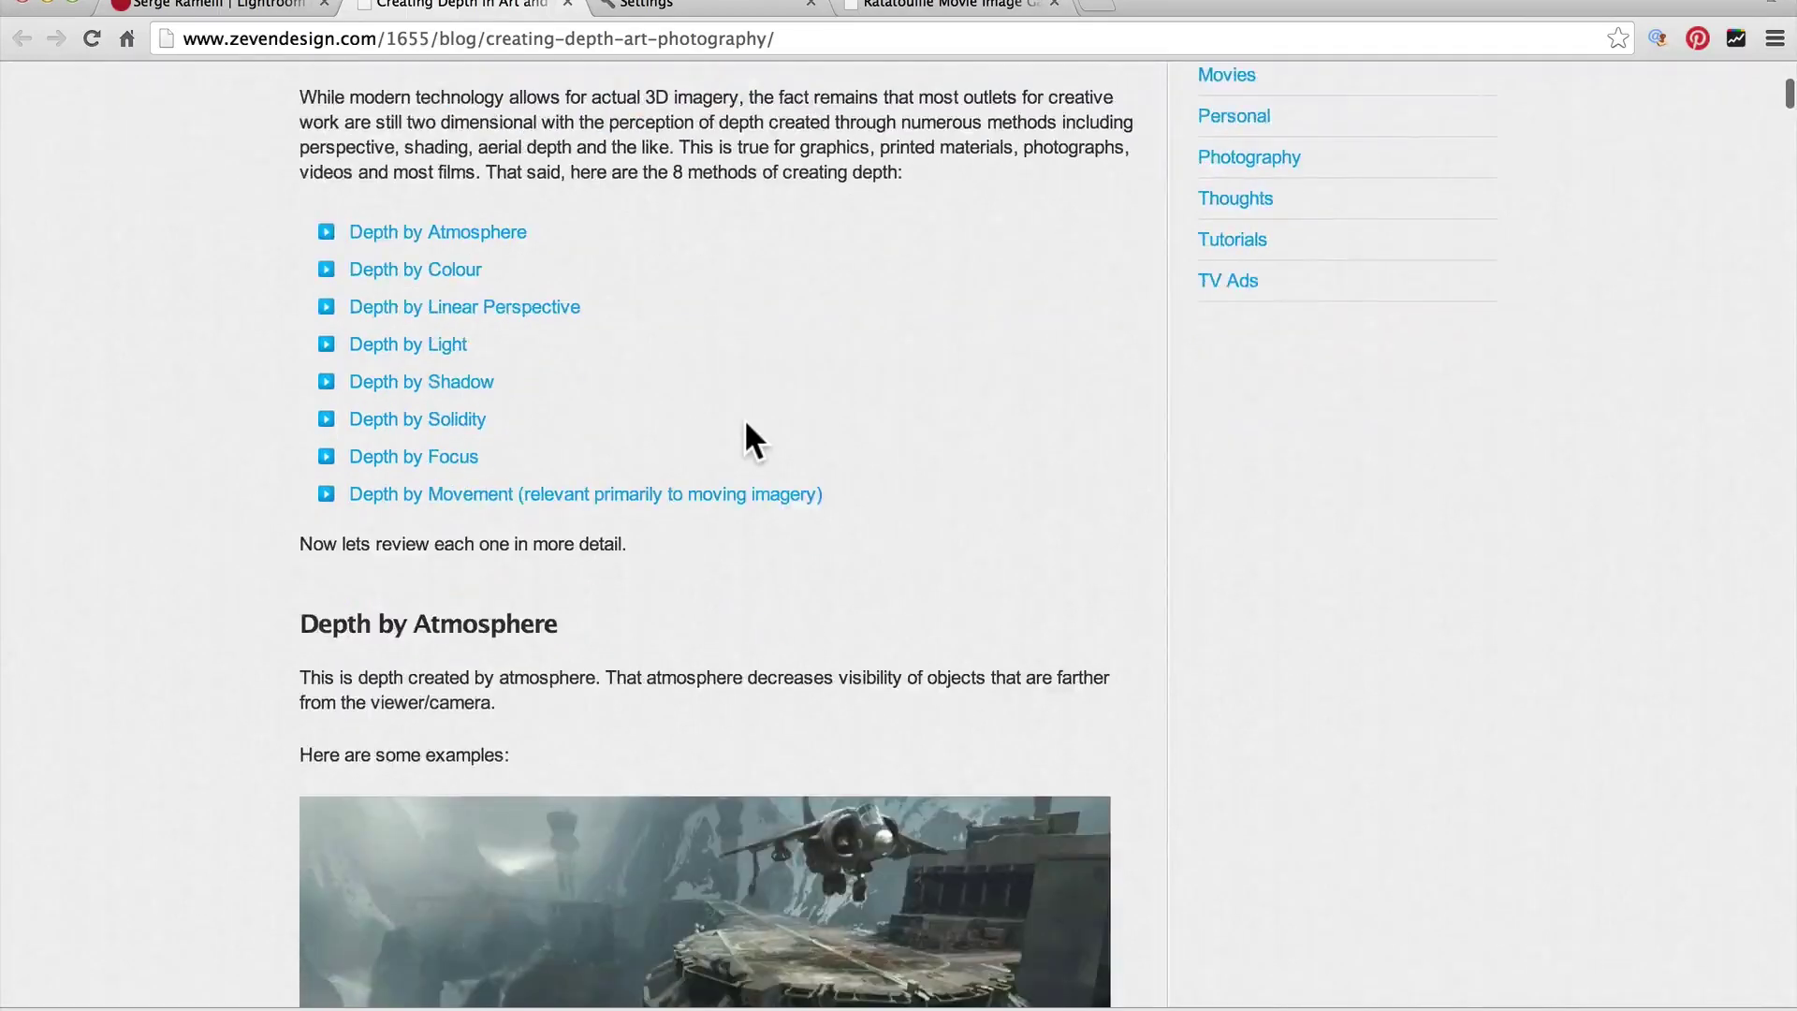
Examine the example images in the article's Depth by Atmosphere section, from the aircraft platform to the castle landscape
{"action": "scroll", "coordinate": [684, 379], "scroll_direction": "down", "scroll_amount": 5}
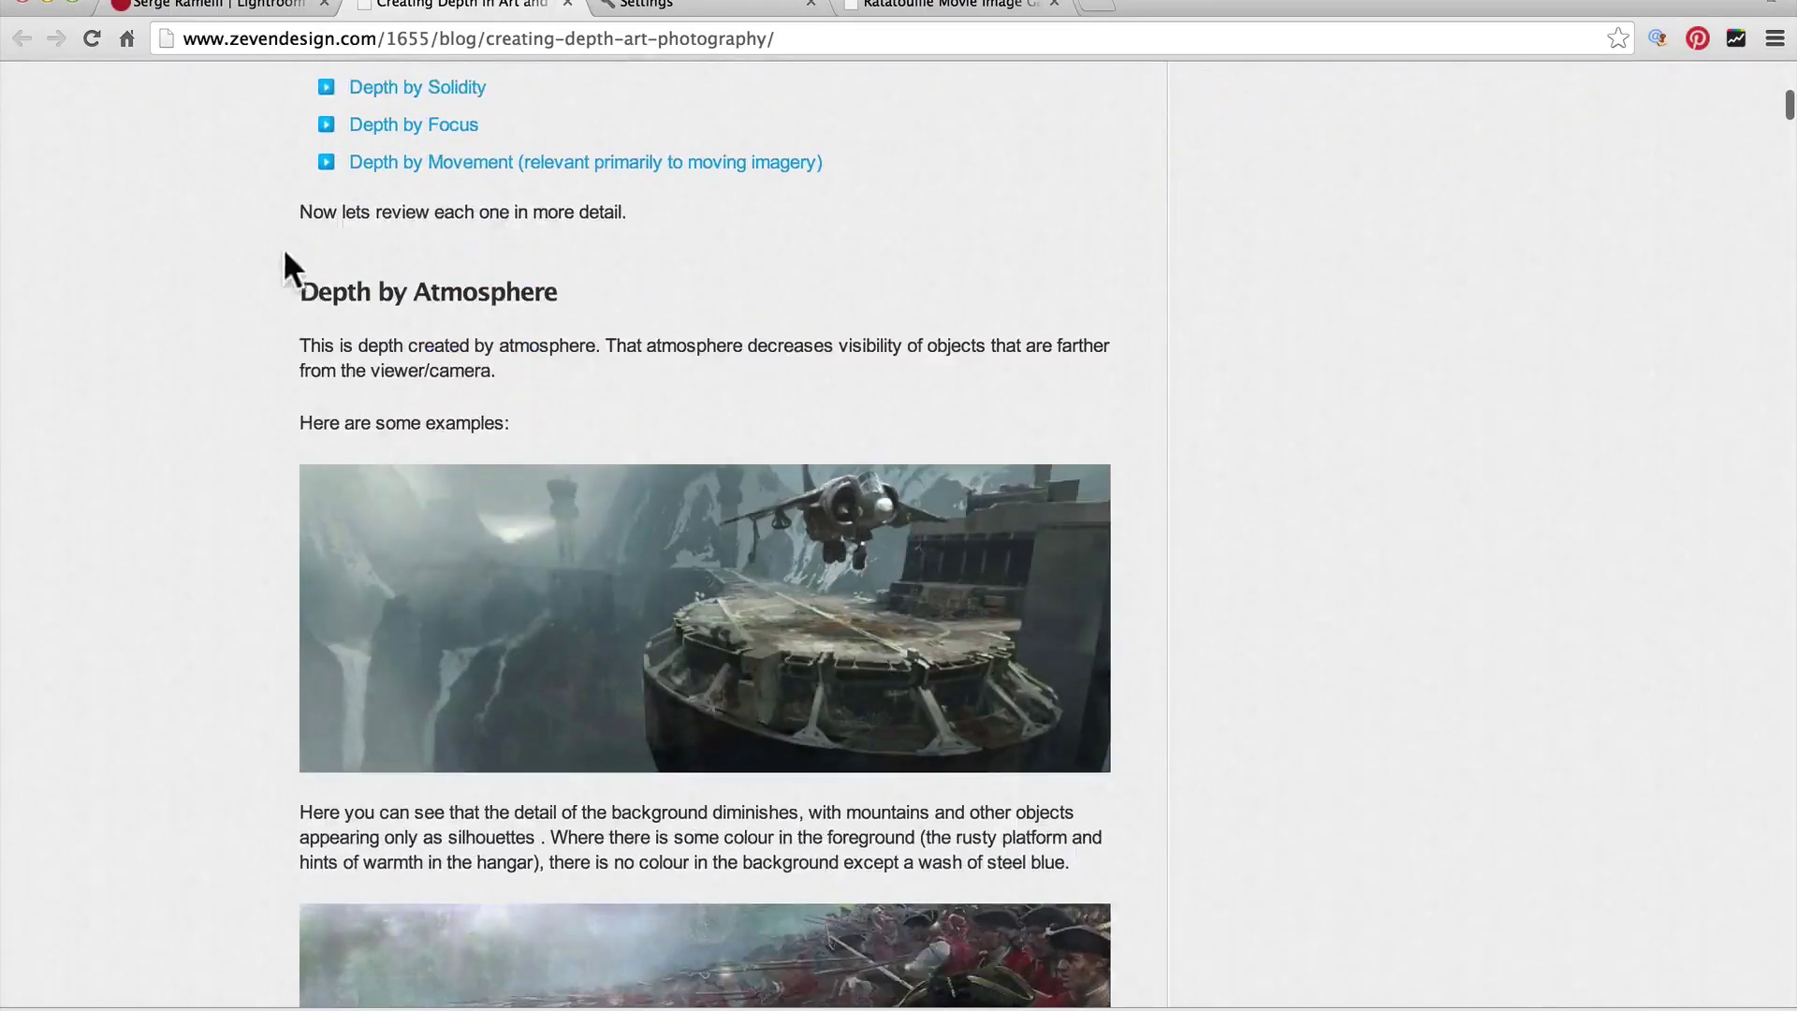
{"action": "scroll", "coordinate": [774, 325], "scroll_direction": "down", "scroll_amount": 1}
{"action": "scroll", "coordinate": [775, 324], "scroll_direction": "down", "scroll_amount": 3}
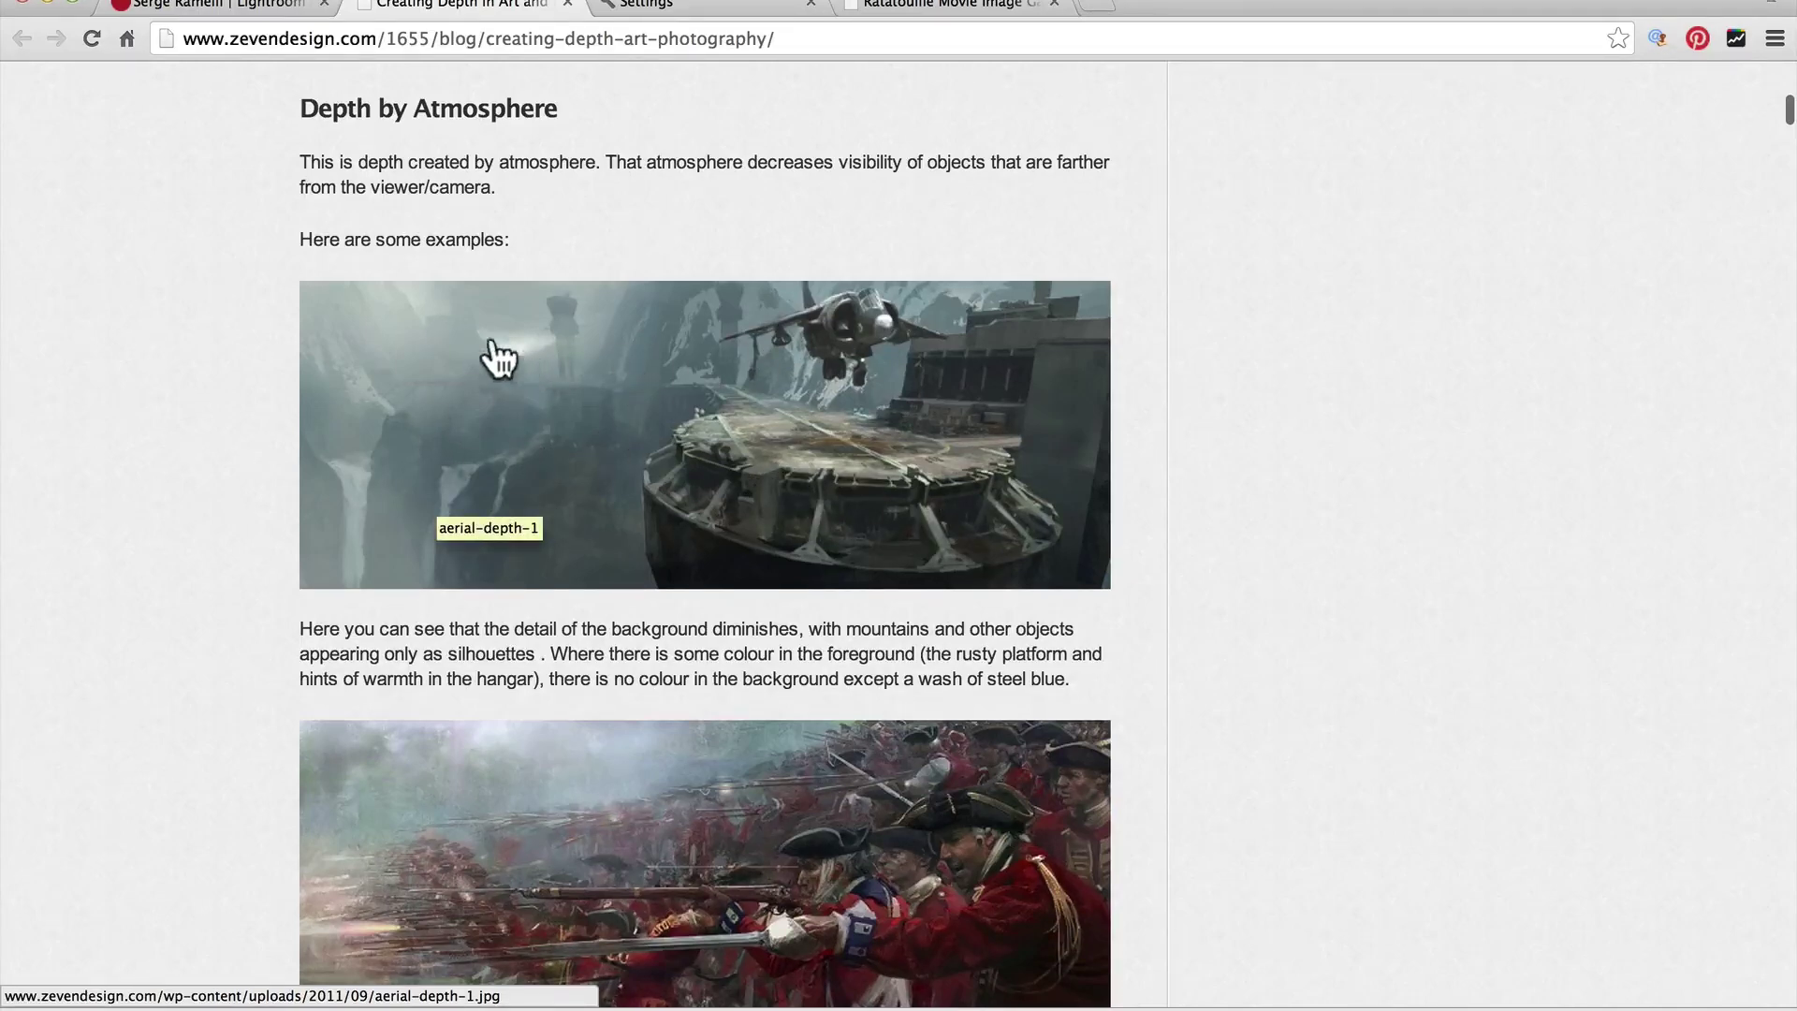
{"action": "scroll", "coordinate": [833, 393], "scroll_direction": "down", "scroll_amount": 5}
{"action": "scroll", "coordinate": [840, 402], "scroll_direction": "down", "scroll_amount": 2}
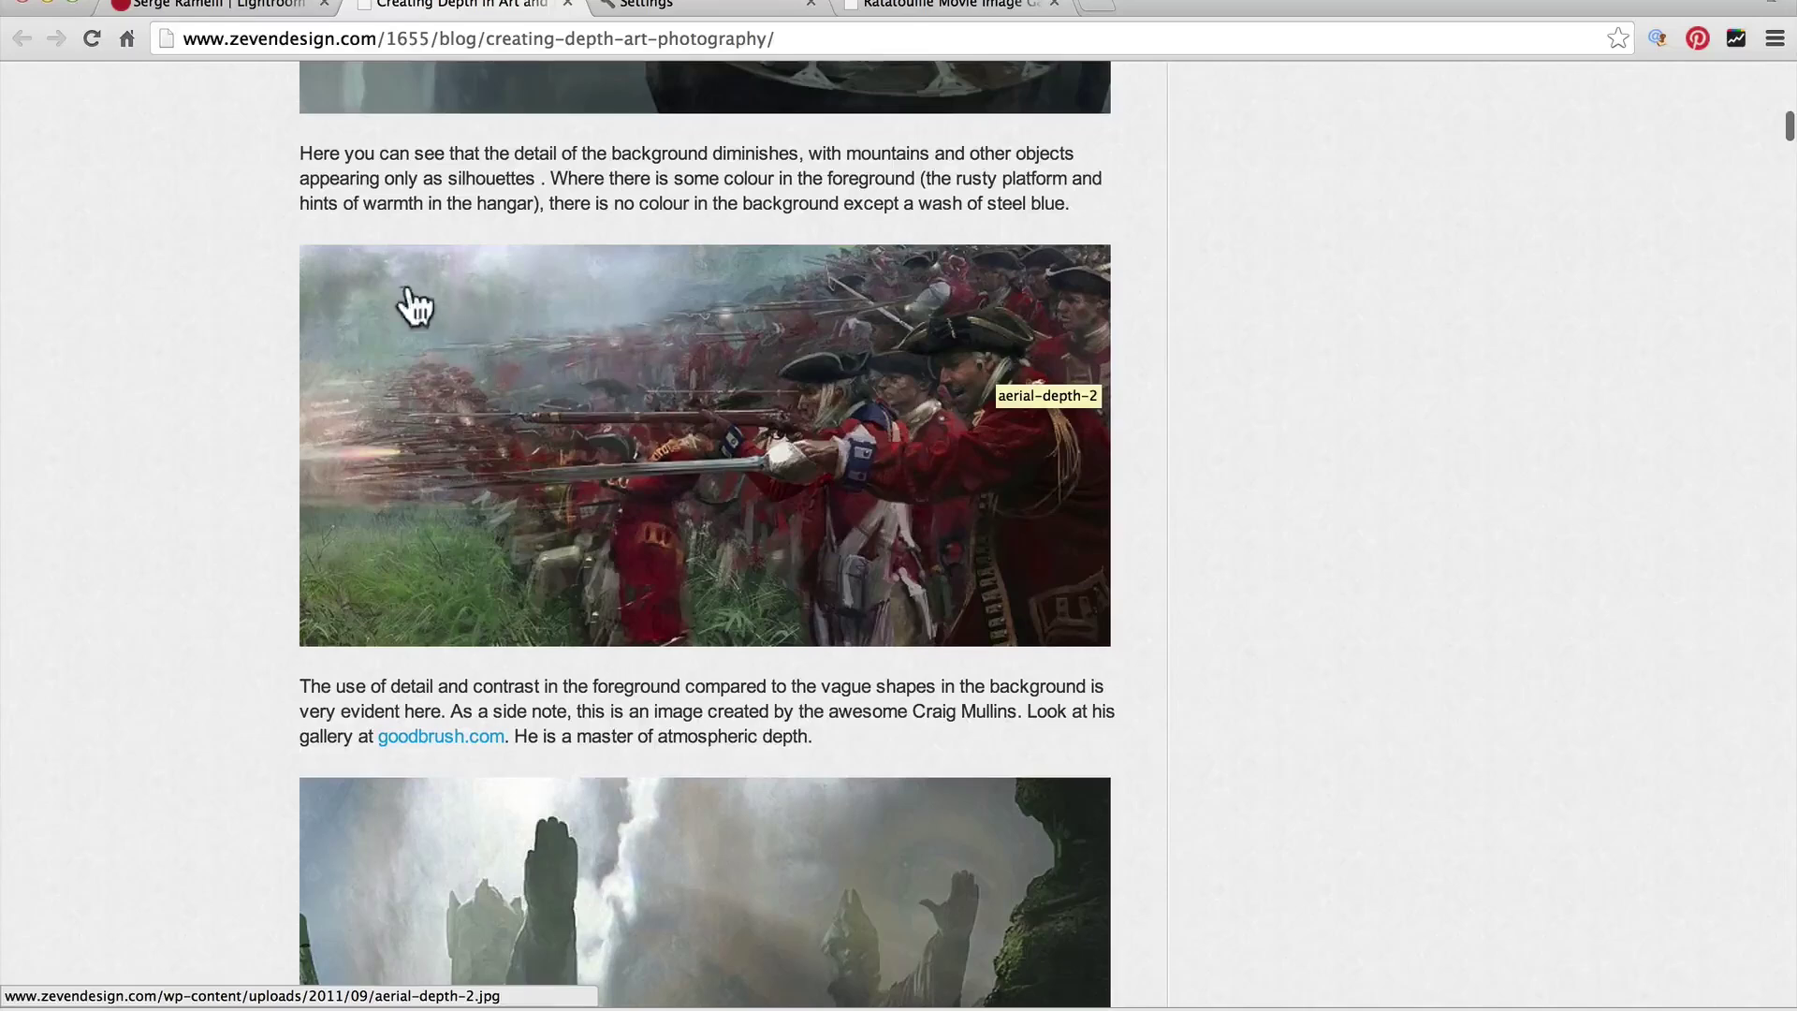
{"action": "scroll", "coordinate": [666, 369], "scroll_direction": "down", "scroll_amount": 4}
{"action": "scroll", "coordinate": [672, 354], "scroll_direction": "down", "scroll_amount": 10}
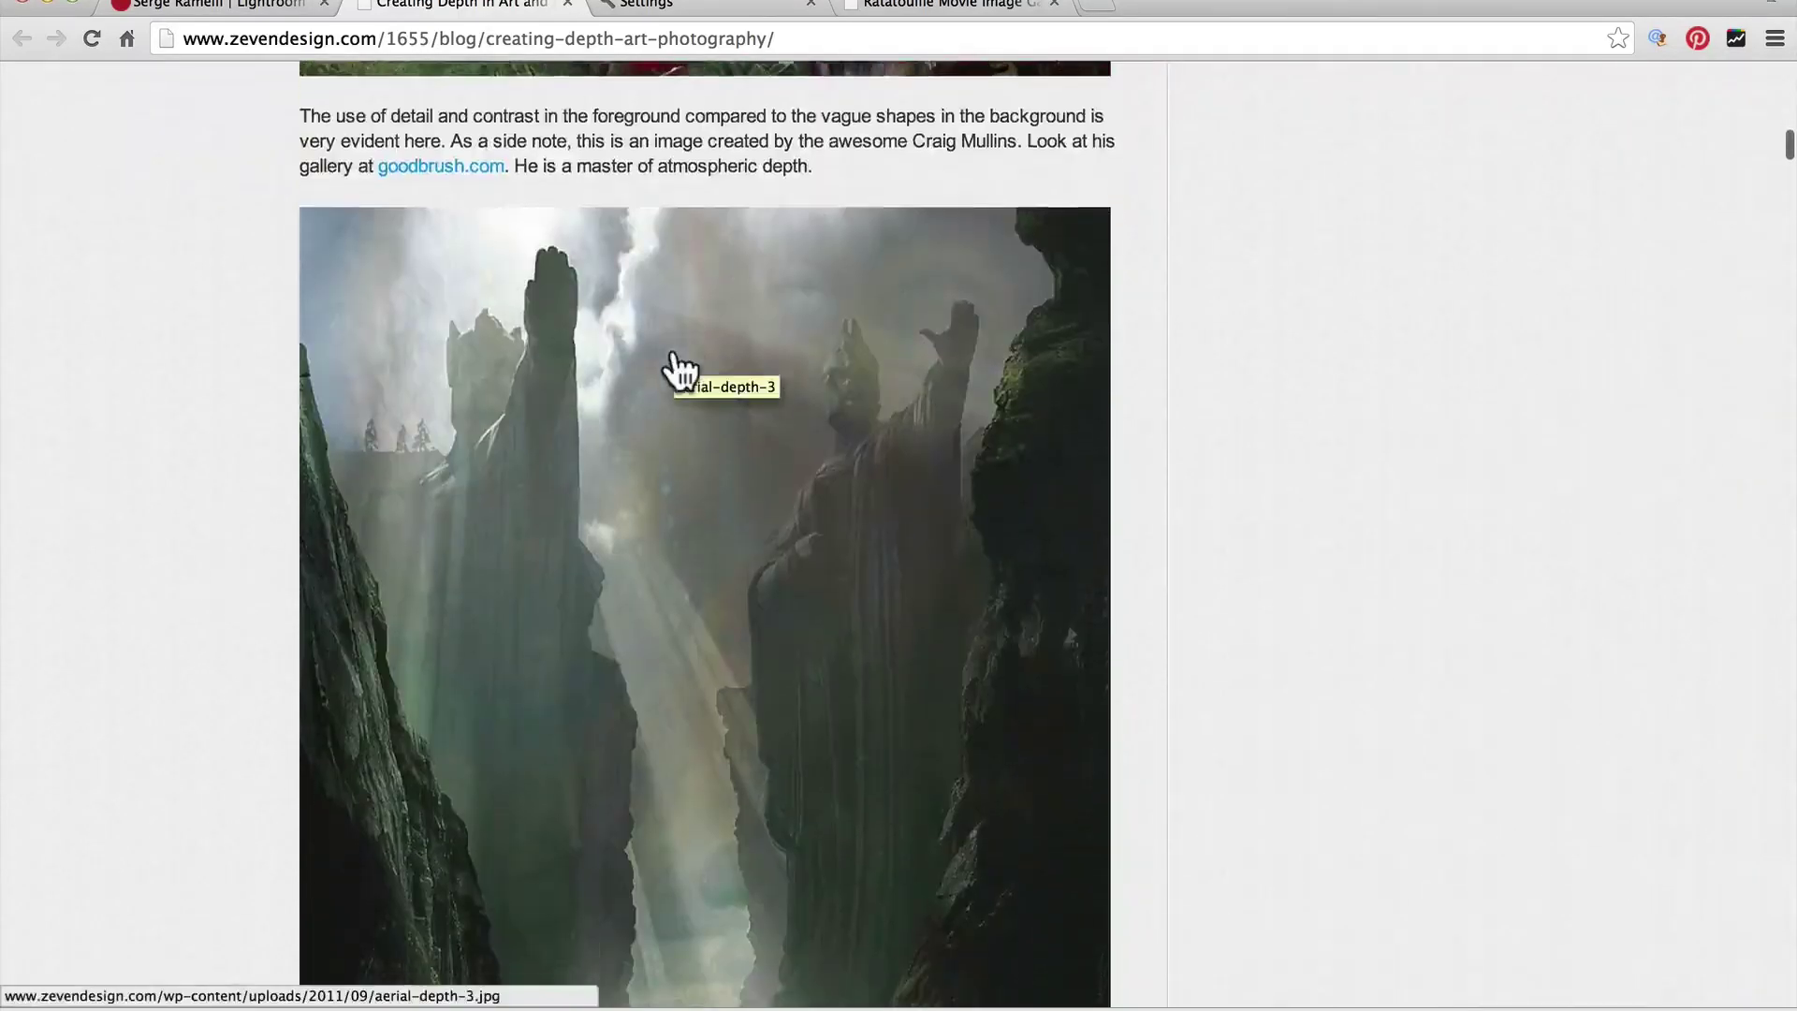
{"action": "scroll", "coordinate": [679, 370], "scroll_direction": "down", "scroll_amount": 2}
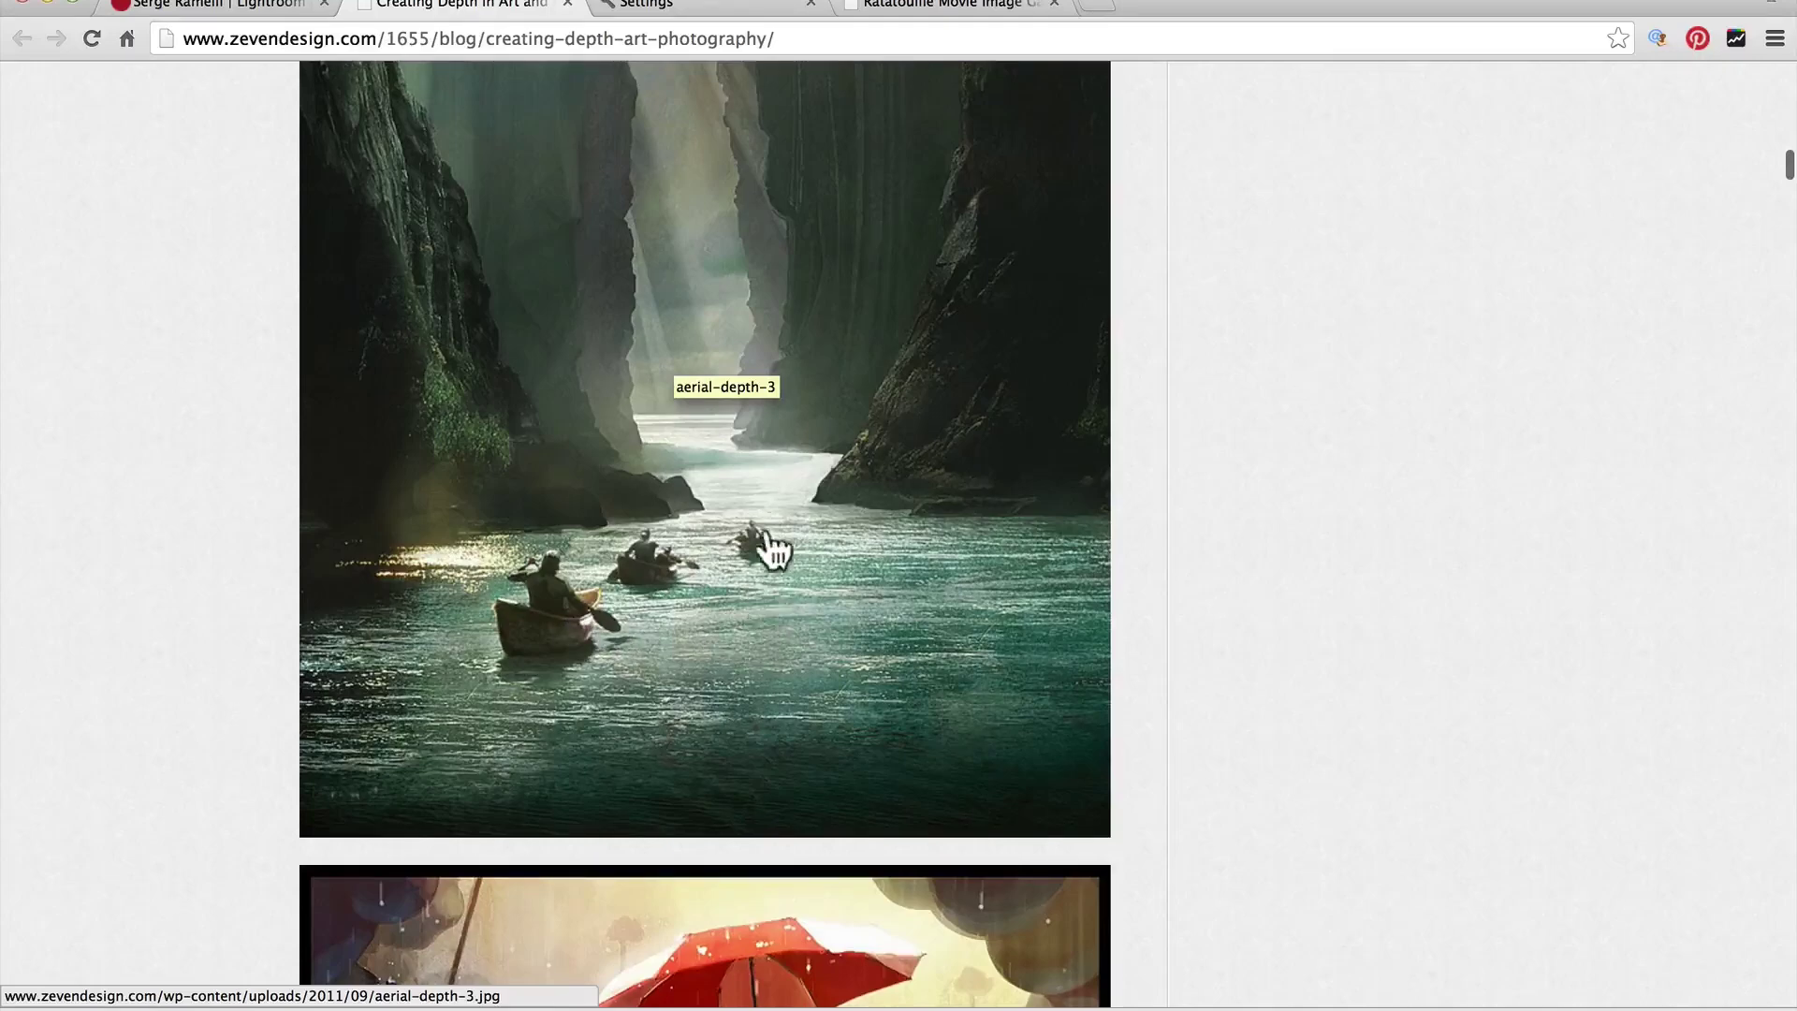
{"action": "scroll", "coordinate": [730, 431], "scroll_direction": "up", "scroll_amount": 8}
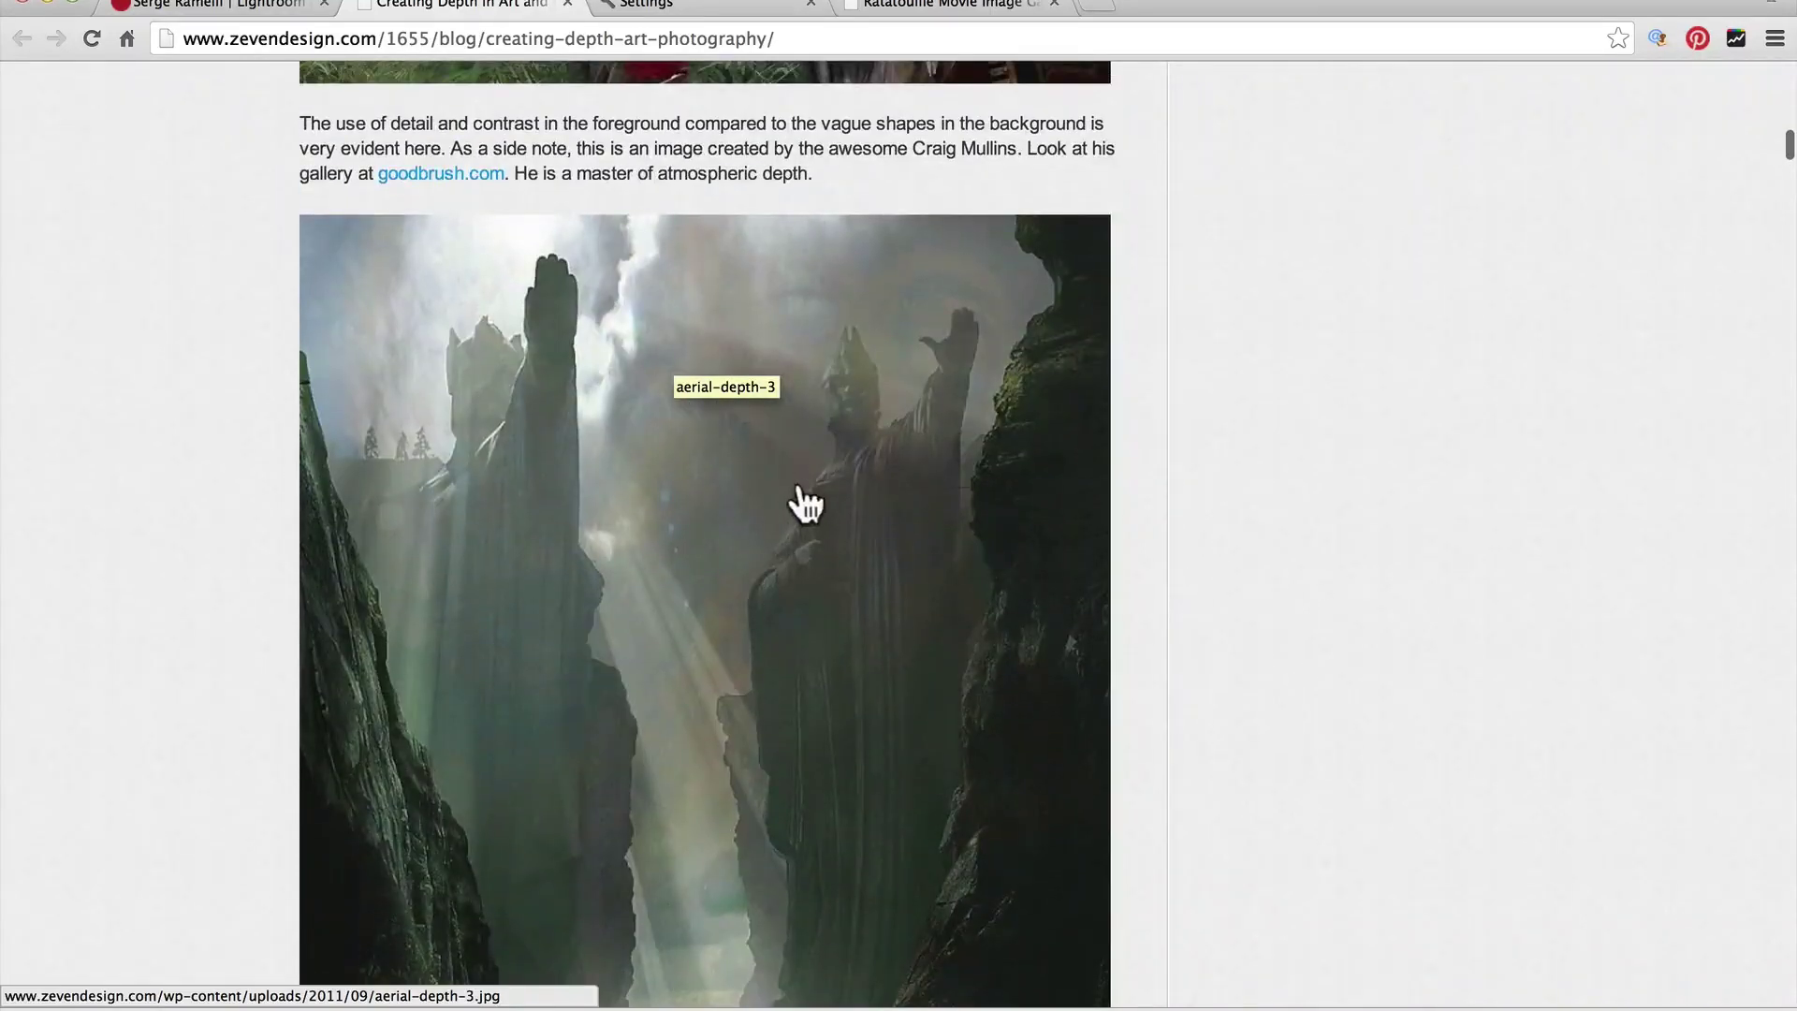
{"action": "scroll", "coordinate": [802, 501], "scroll_direction": "down", "scroll_amount": 12}
{"action": "scroll", "coordinate": [802, 502], "scroll_direction": "down", "scroll_amount": 3}
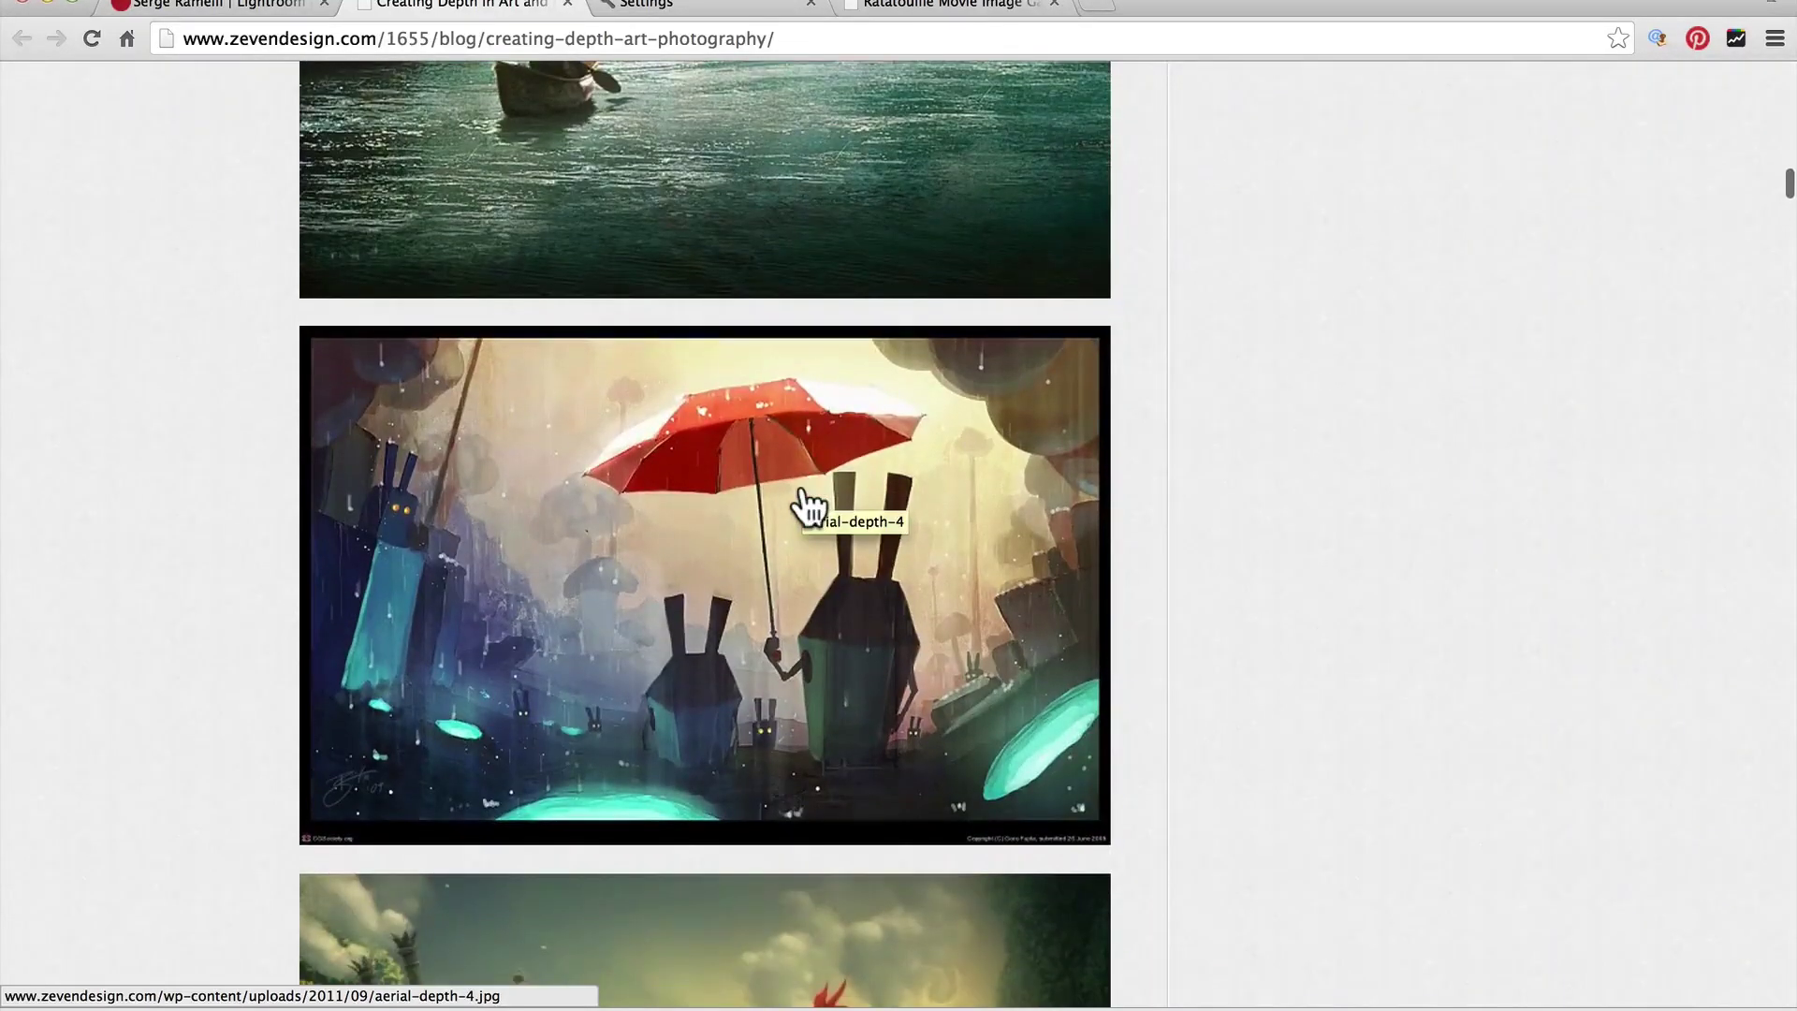
{"action": "scroll", "coordinate": [823, 522], "scroll_direction": "down", "scroll_amount": 7}
{"action": "scroll", "coordinate": [828, 515], "scroll_direction": "down", "scroll_amount": 5}
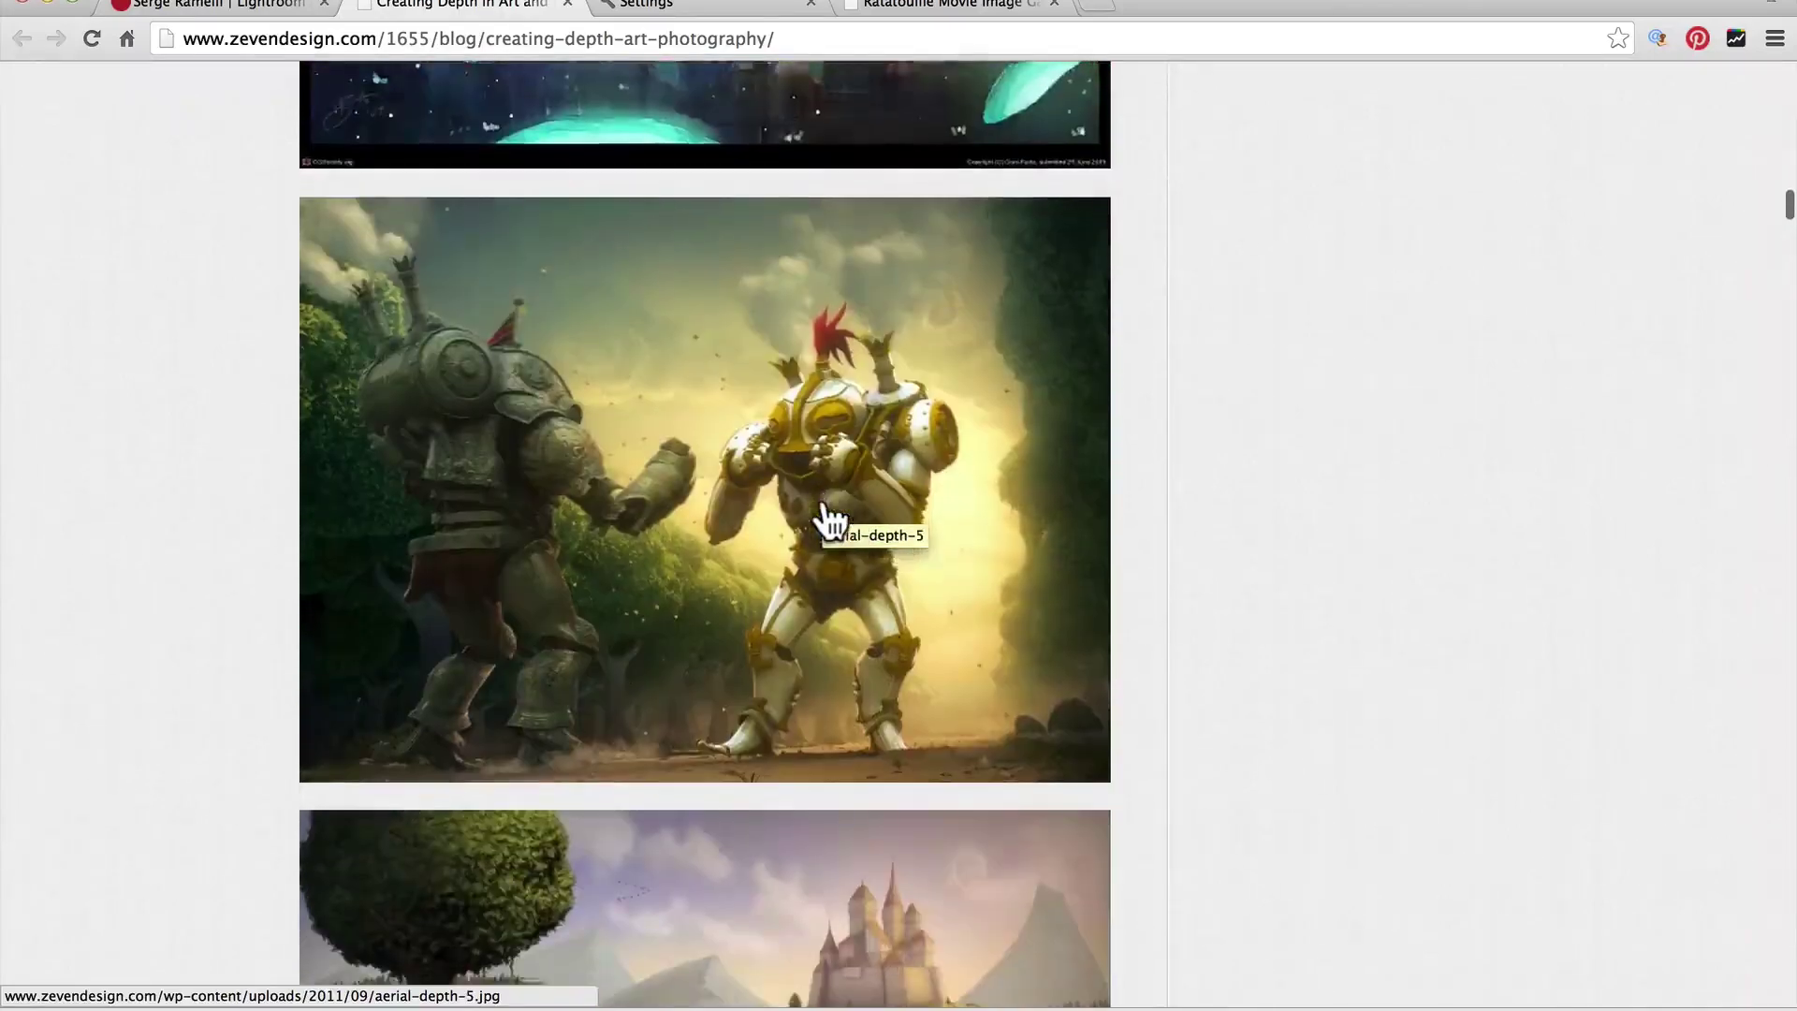
{"action": "scroll", "coordinate": [927, 468], "scroll_direction": "down", "scroll_amount": 4}
{"action": "scroll", "coordinate": [894, 627], "scroll_direction": "down", "scroll_amount": 7}
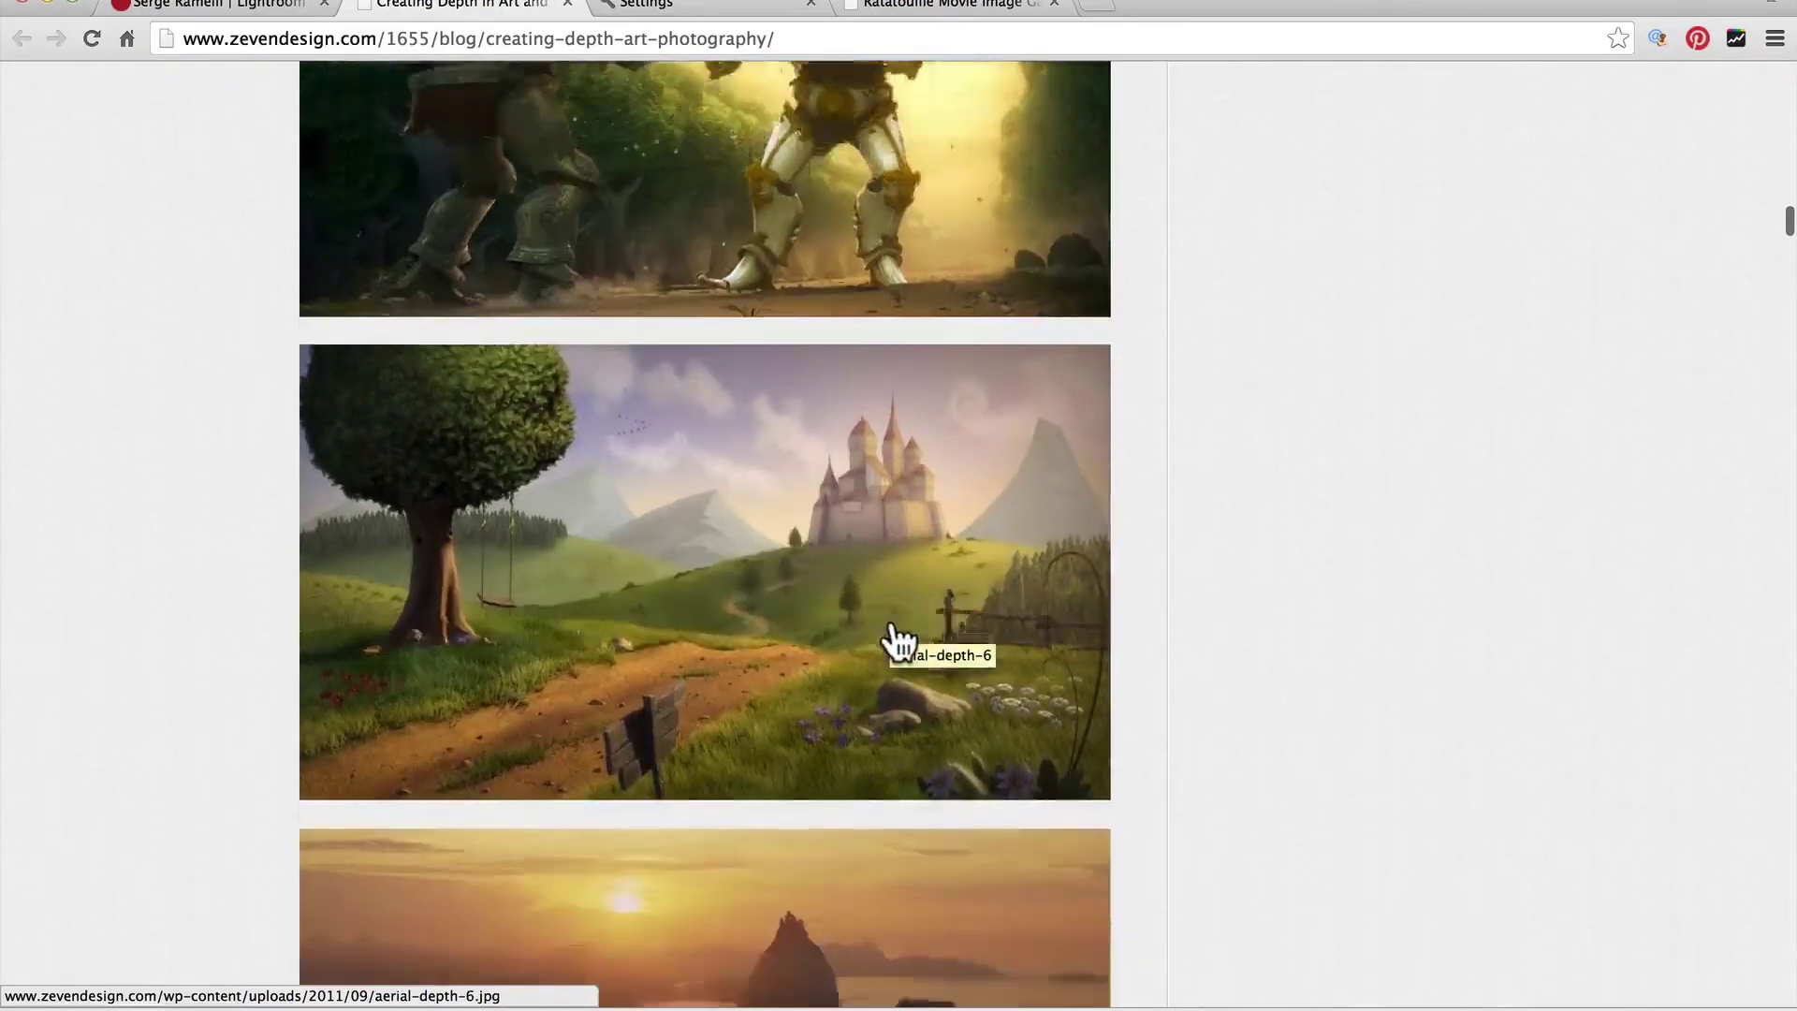
{"action": "scroll", "coordinate": [842, 496], "scroll_direction": "up", "scroll_amount": 2}
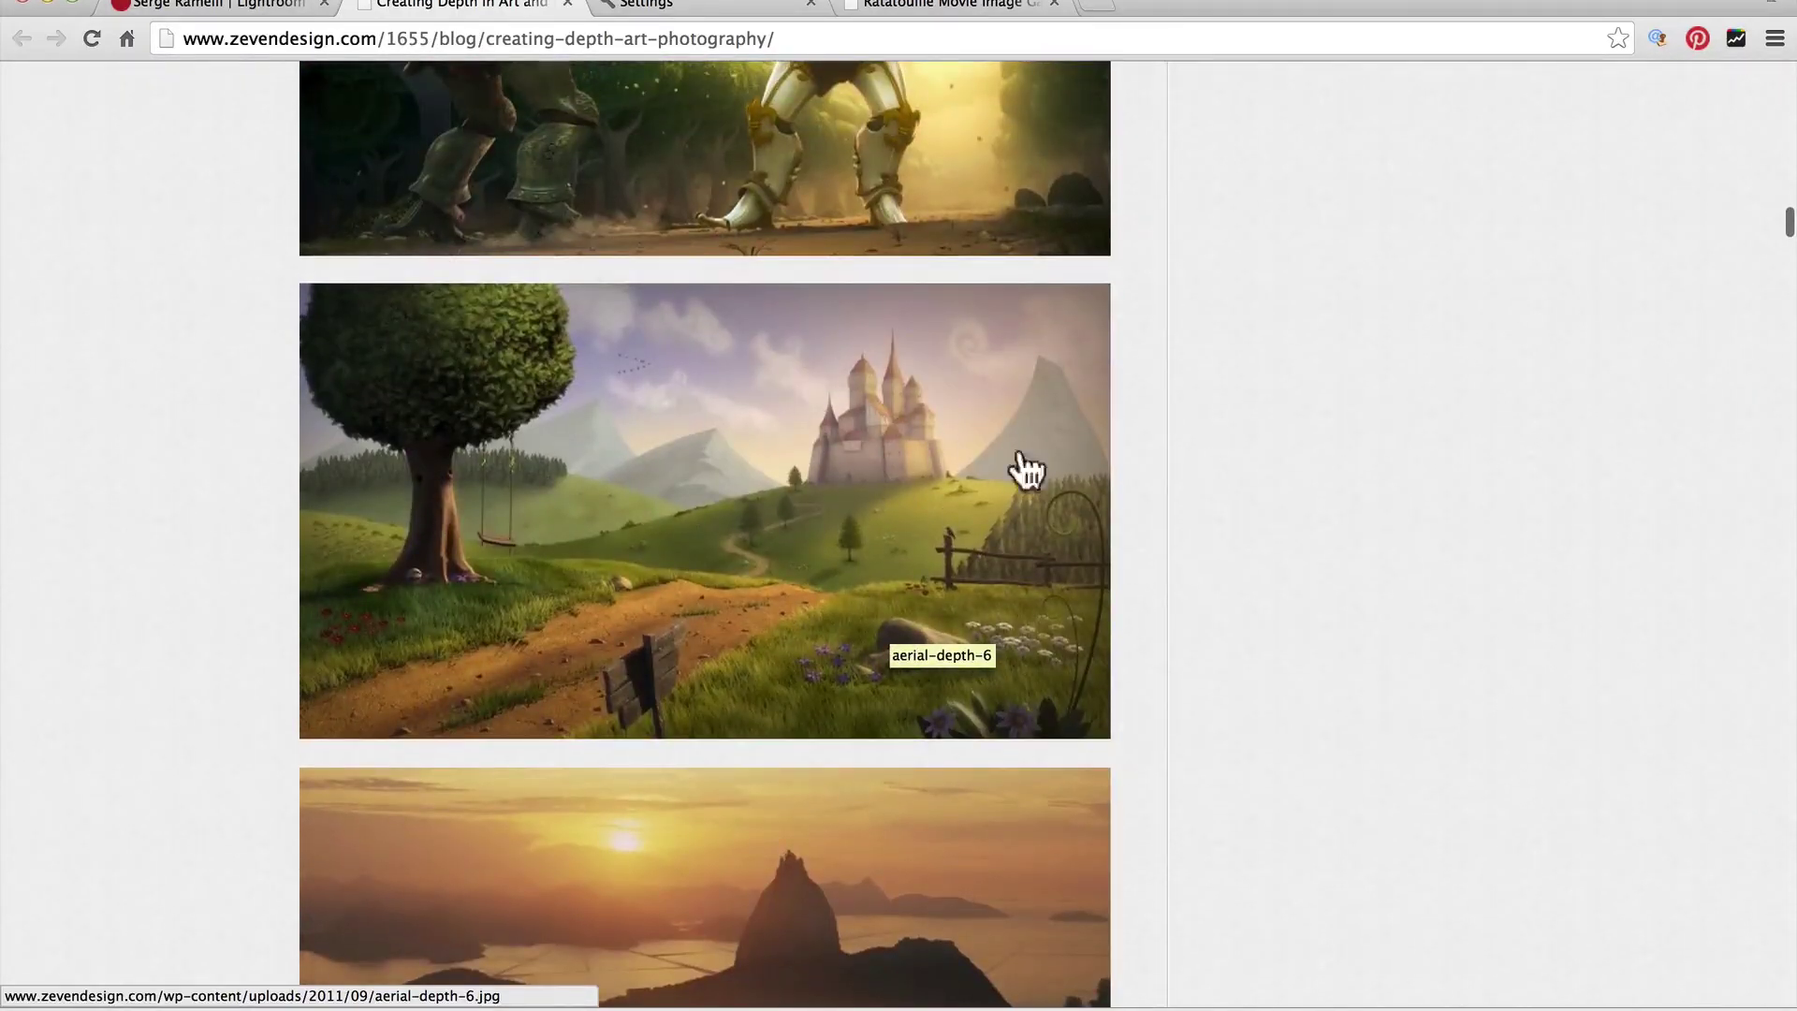
{"action": "scroll", "coordinate": [739, 514], "scroll_direction": "down", "scroll_amount": 3}
Read the Depth by Colour section and study its far-to-near colour chart for black and white backgrounds
{"action": "scroll", "coordinate": [744, 492], "scroll_direction": "down", "scroll_amount": 20}
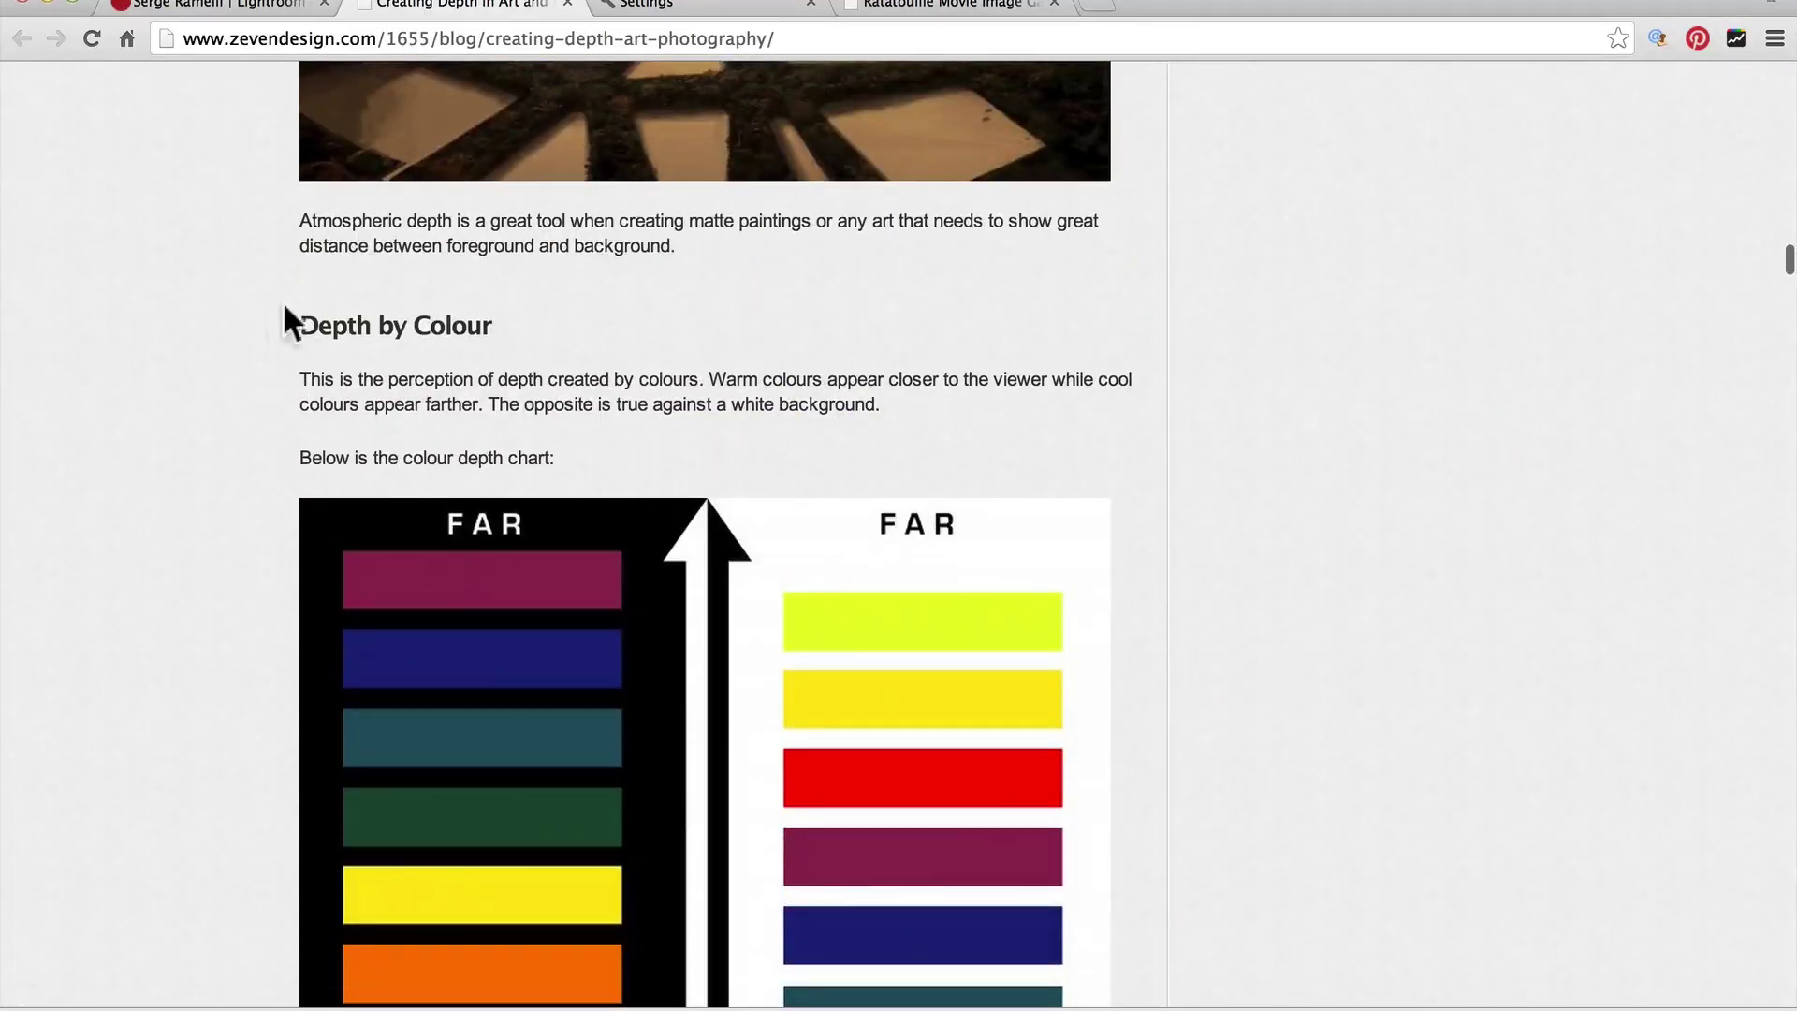
{"action": "scroll", "coordinate": [746, 341], "scroll_direction": "down", "scroll_amount": 3}
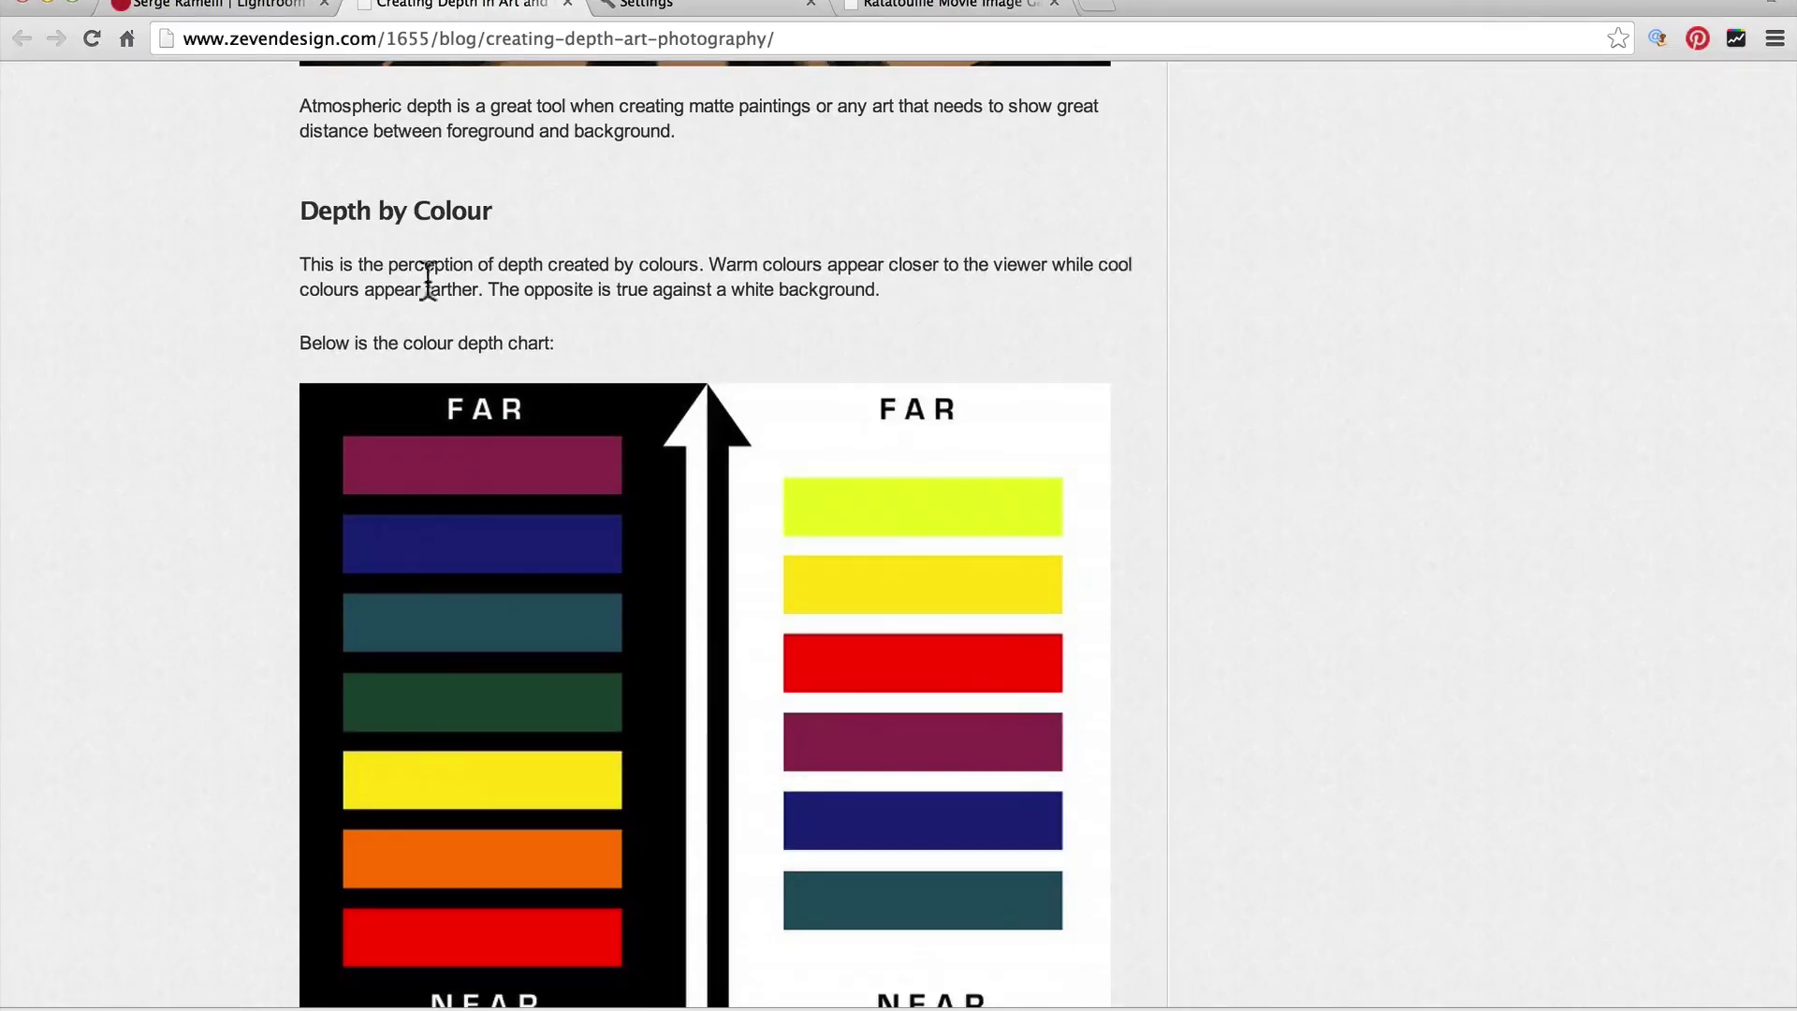
{"action": "scroll", "coordinate": [497, 294], "scroll_direction": "down", "scroll_amount": 4}
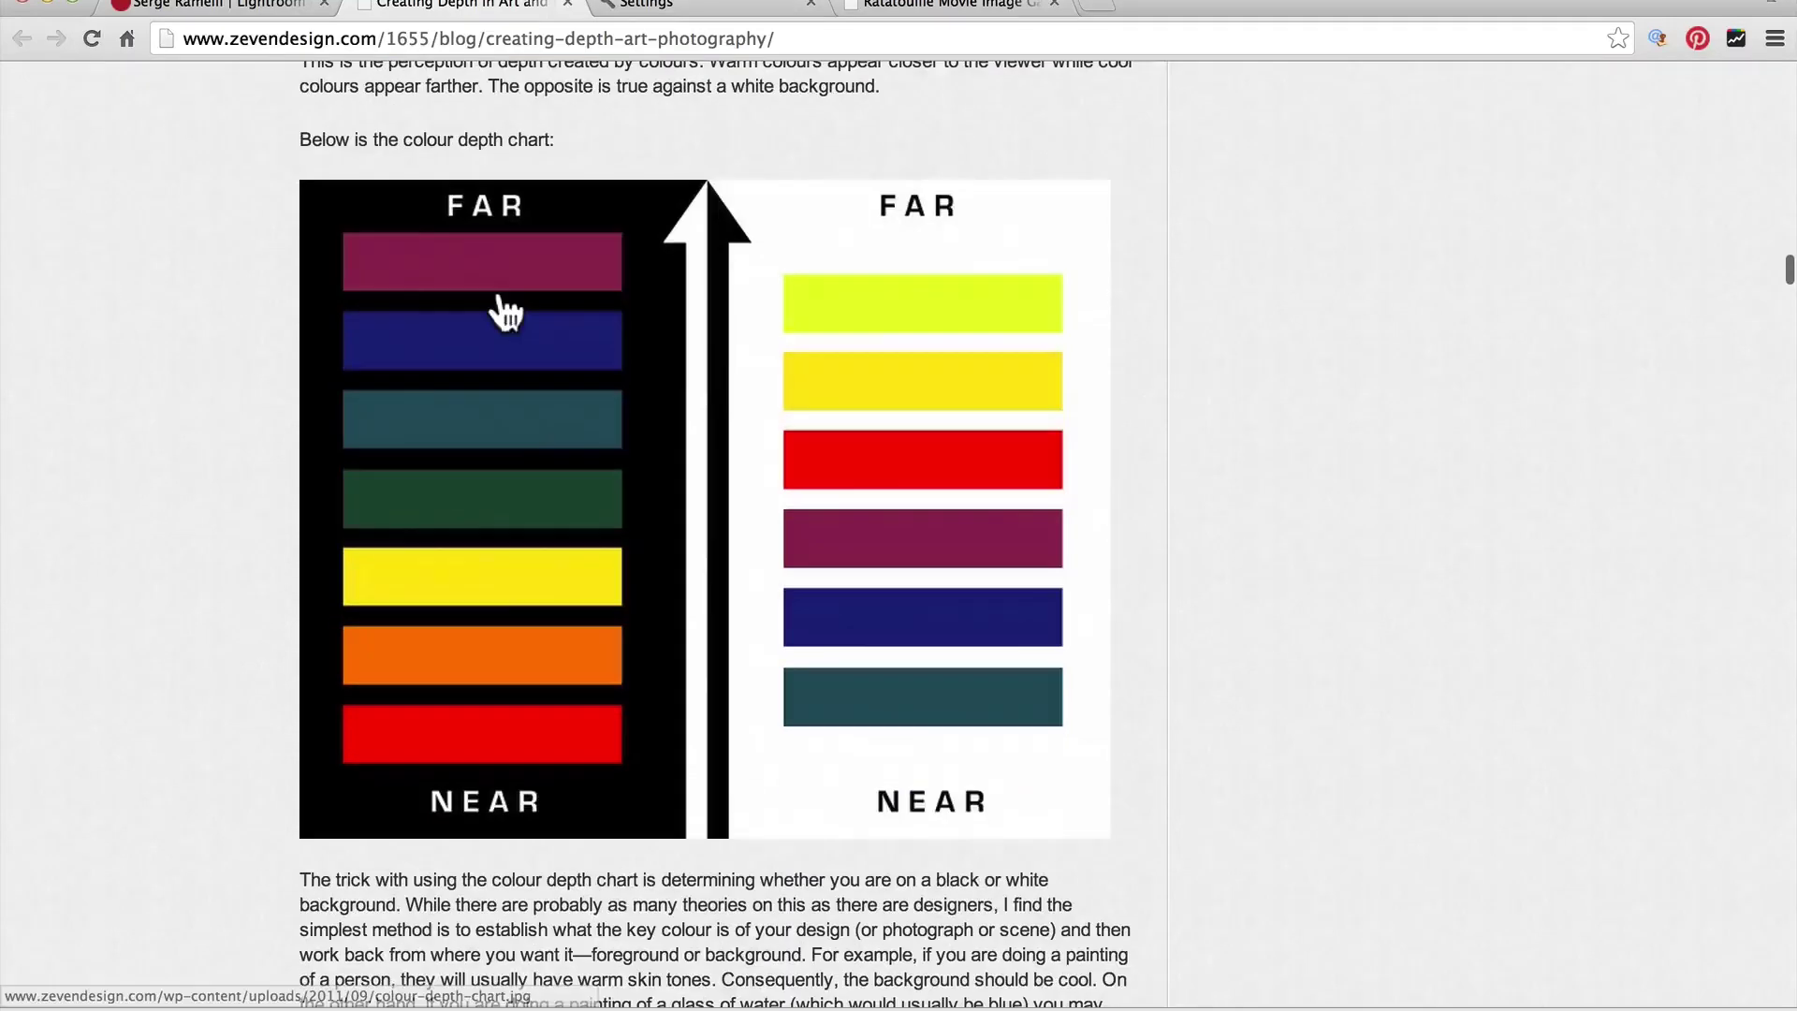
{"action": "scroll", "coordinate": [581, 412], "scroll_direction": "up", "scroll_amount": 1}
{"action": "scroll", "coordinate": [577, 409], "scroll_direction": "up", "scroll_amount": 2}
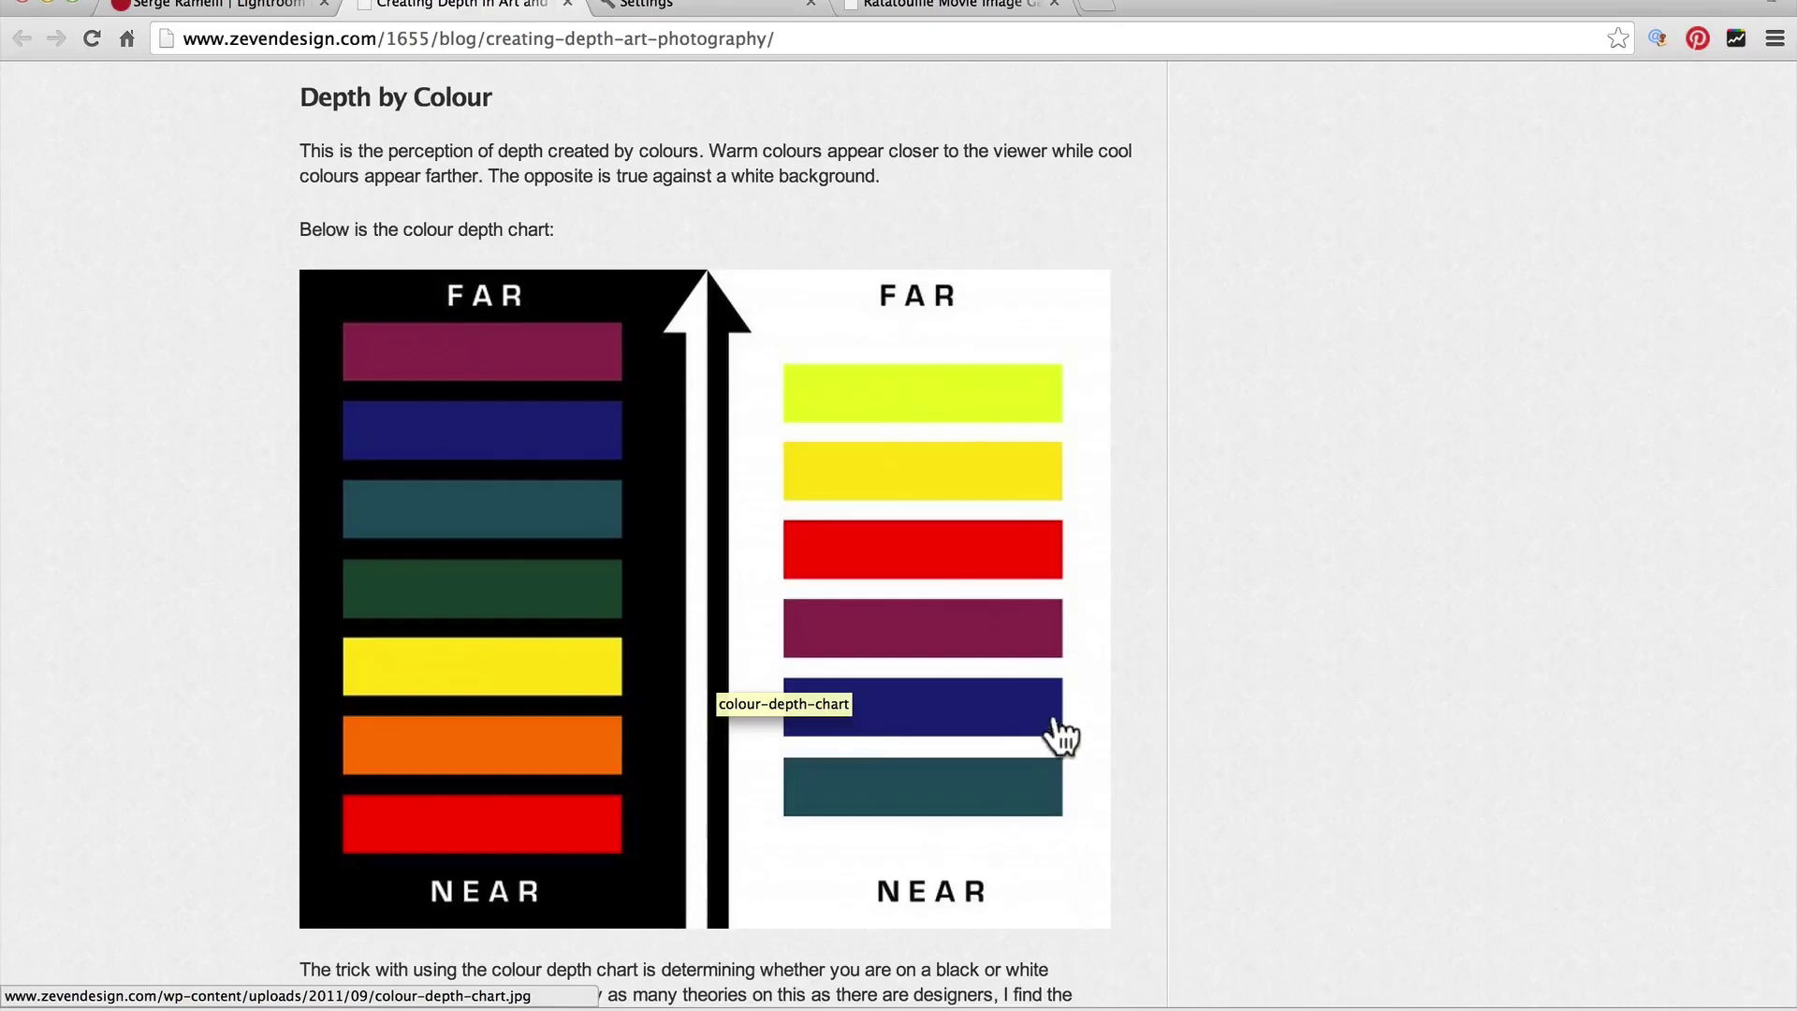
Examine the panda and crane artwork as an example of colour depth against a black background
{"action": "scroll", "coordinate": [908, 384], "scroll_direction": "down", "scroll_amount": 12}
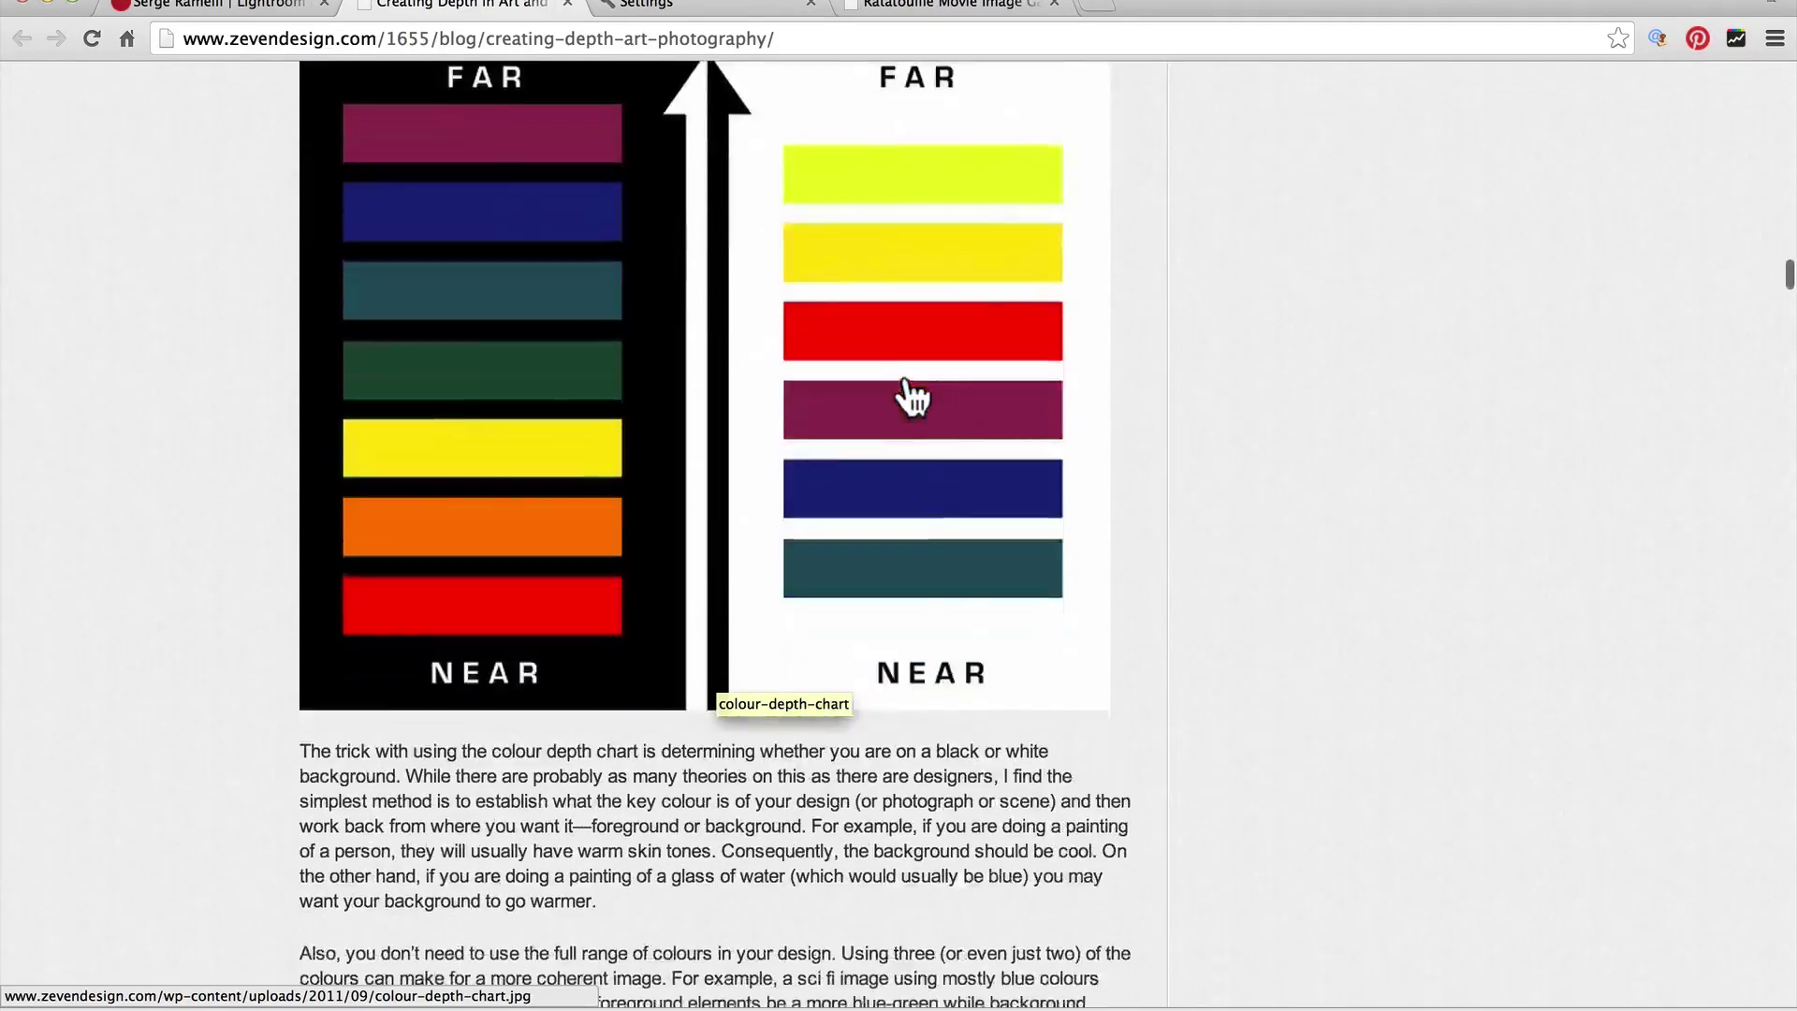
{"action": "scroll", "coordinate": [907, 383], "scroll_direction": "down", "scroll_amount": 6}
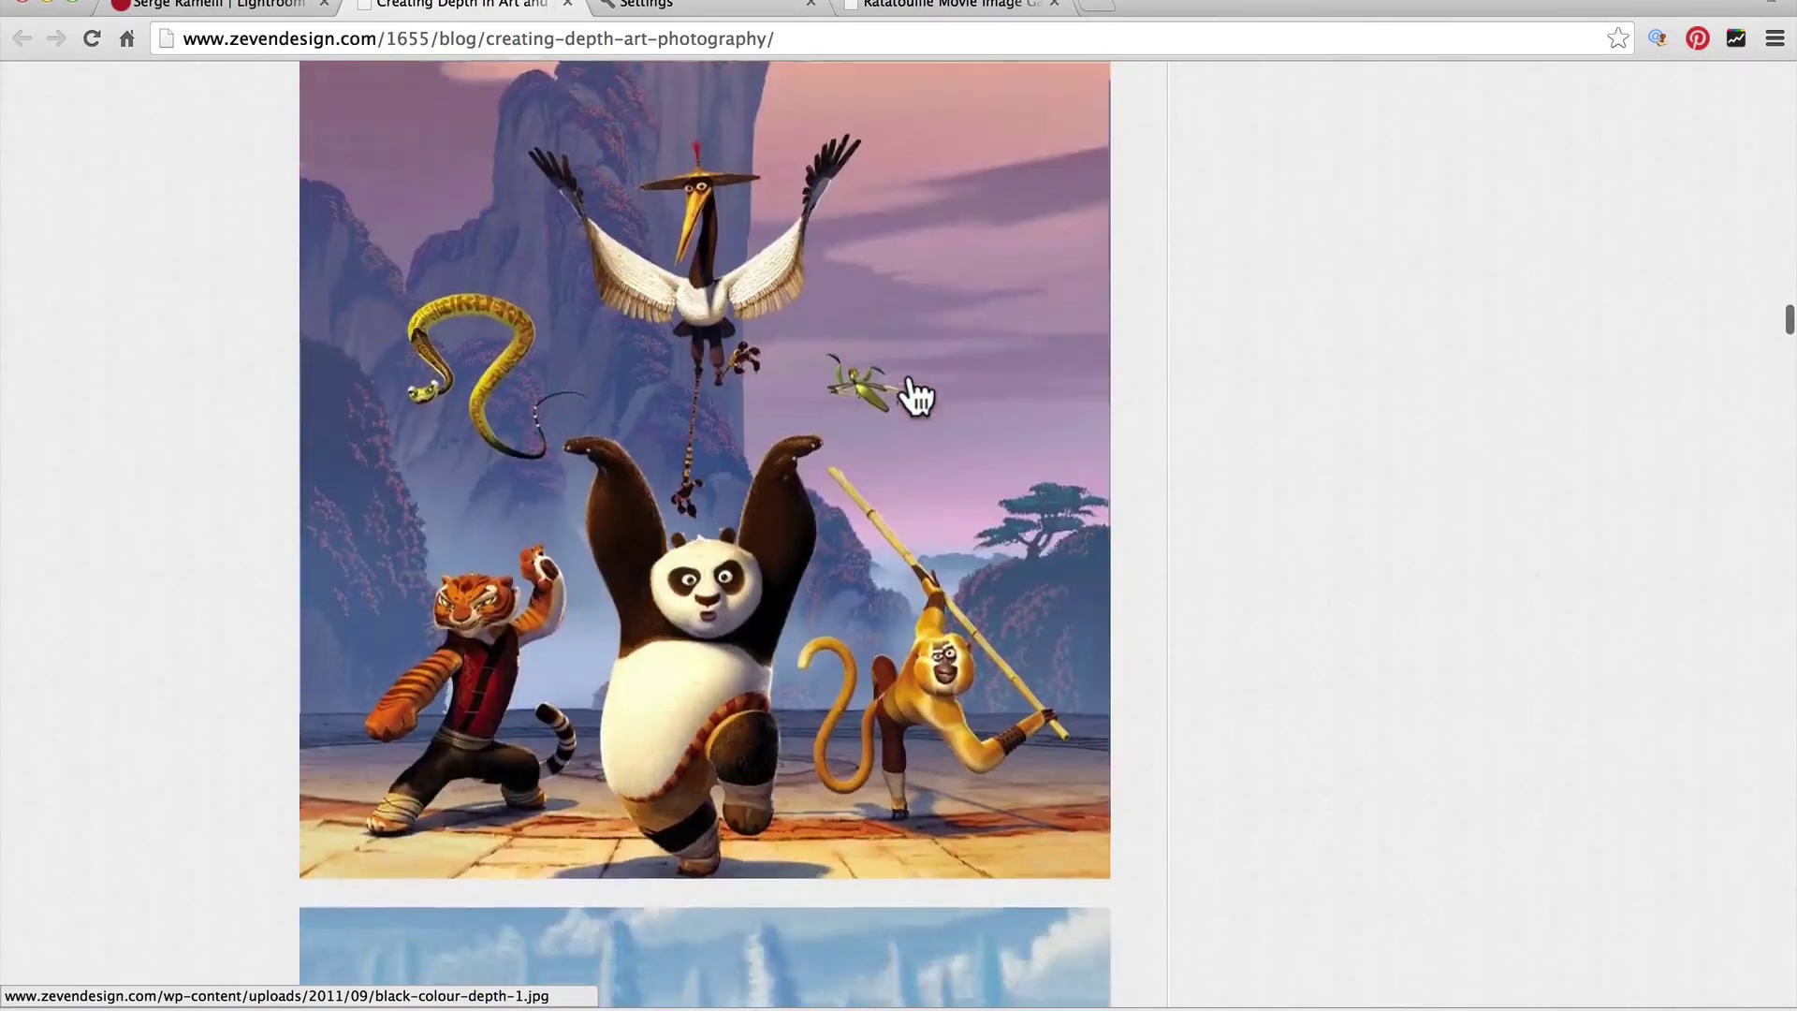
{"action": "scroll", "coordinate": [910, 382], "scroll_direction": "up", "scroll_amount": 4}
{"action": "scroll", "coordinate": [913, 384], "scroll_direction": "up", "scroll_amount": 4}
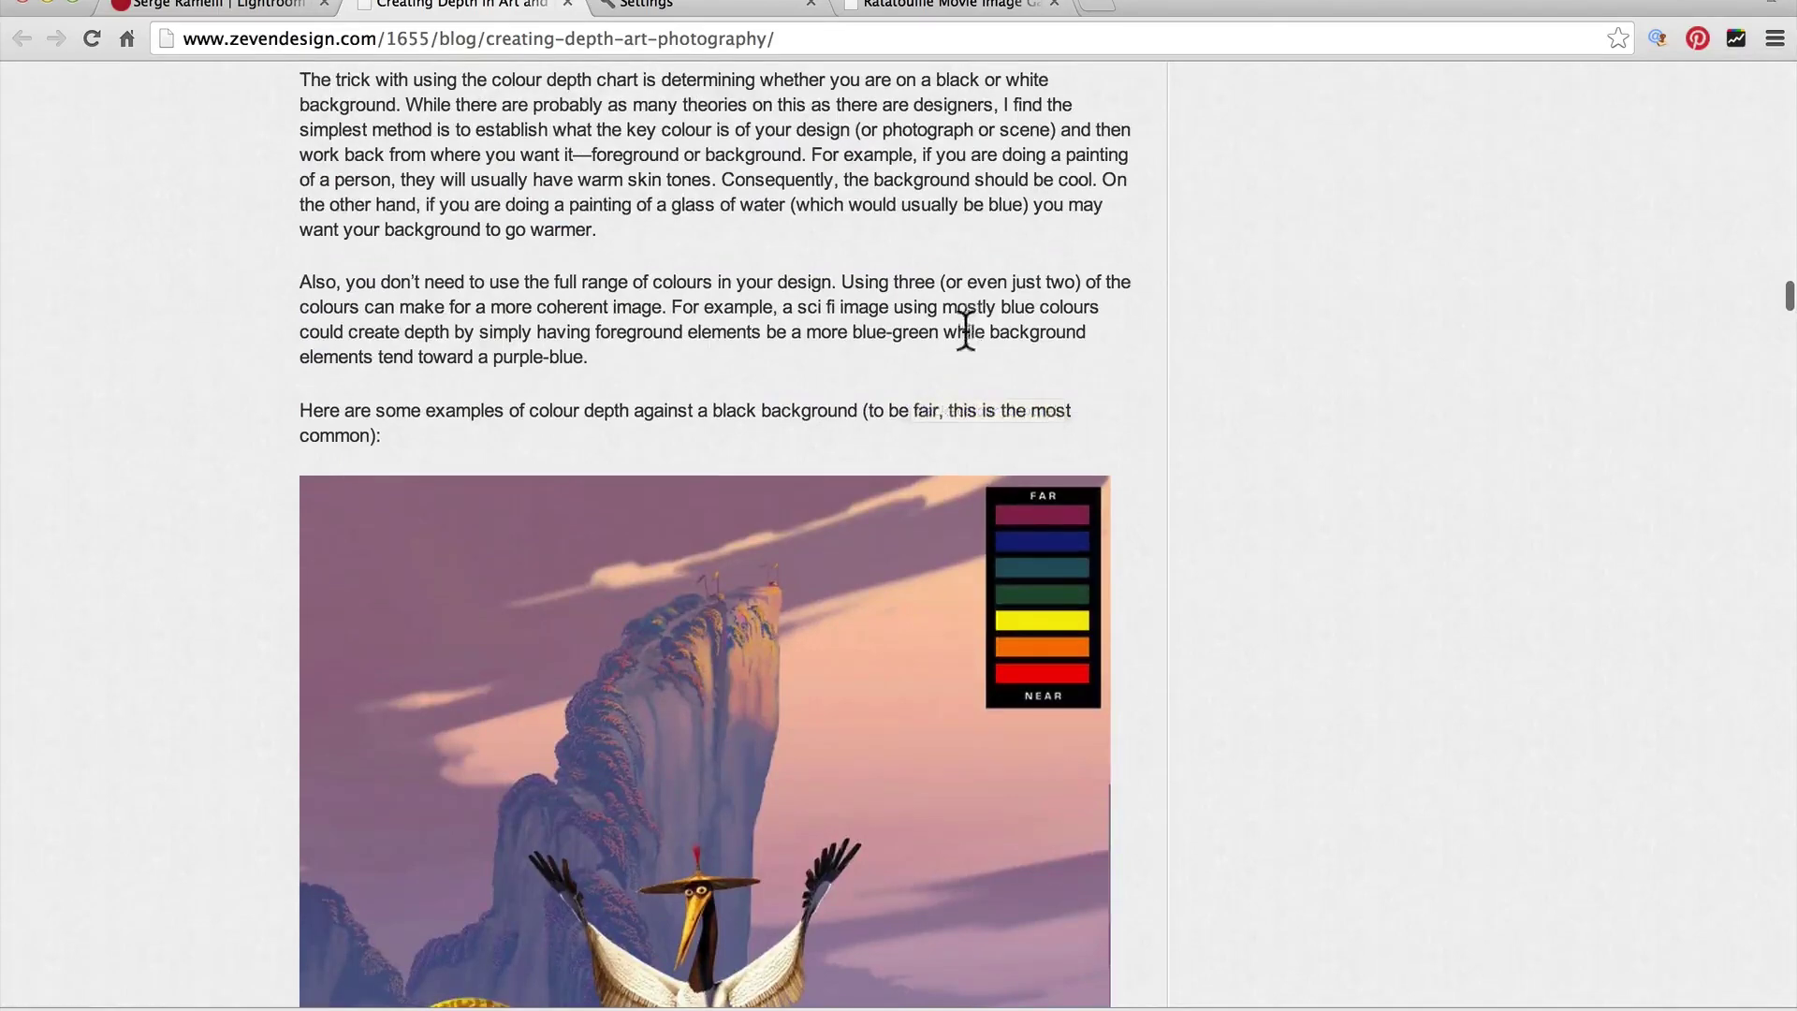
{"action": "scroll", "coordinate": [962, 351], "scroll_direction": "down", "scroll_amount": 9}
{"action": "scroll", "coordinate": [966, 352], "scroll_direction": "up", "scroll_amount": 4}
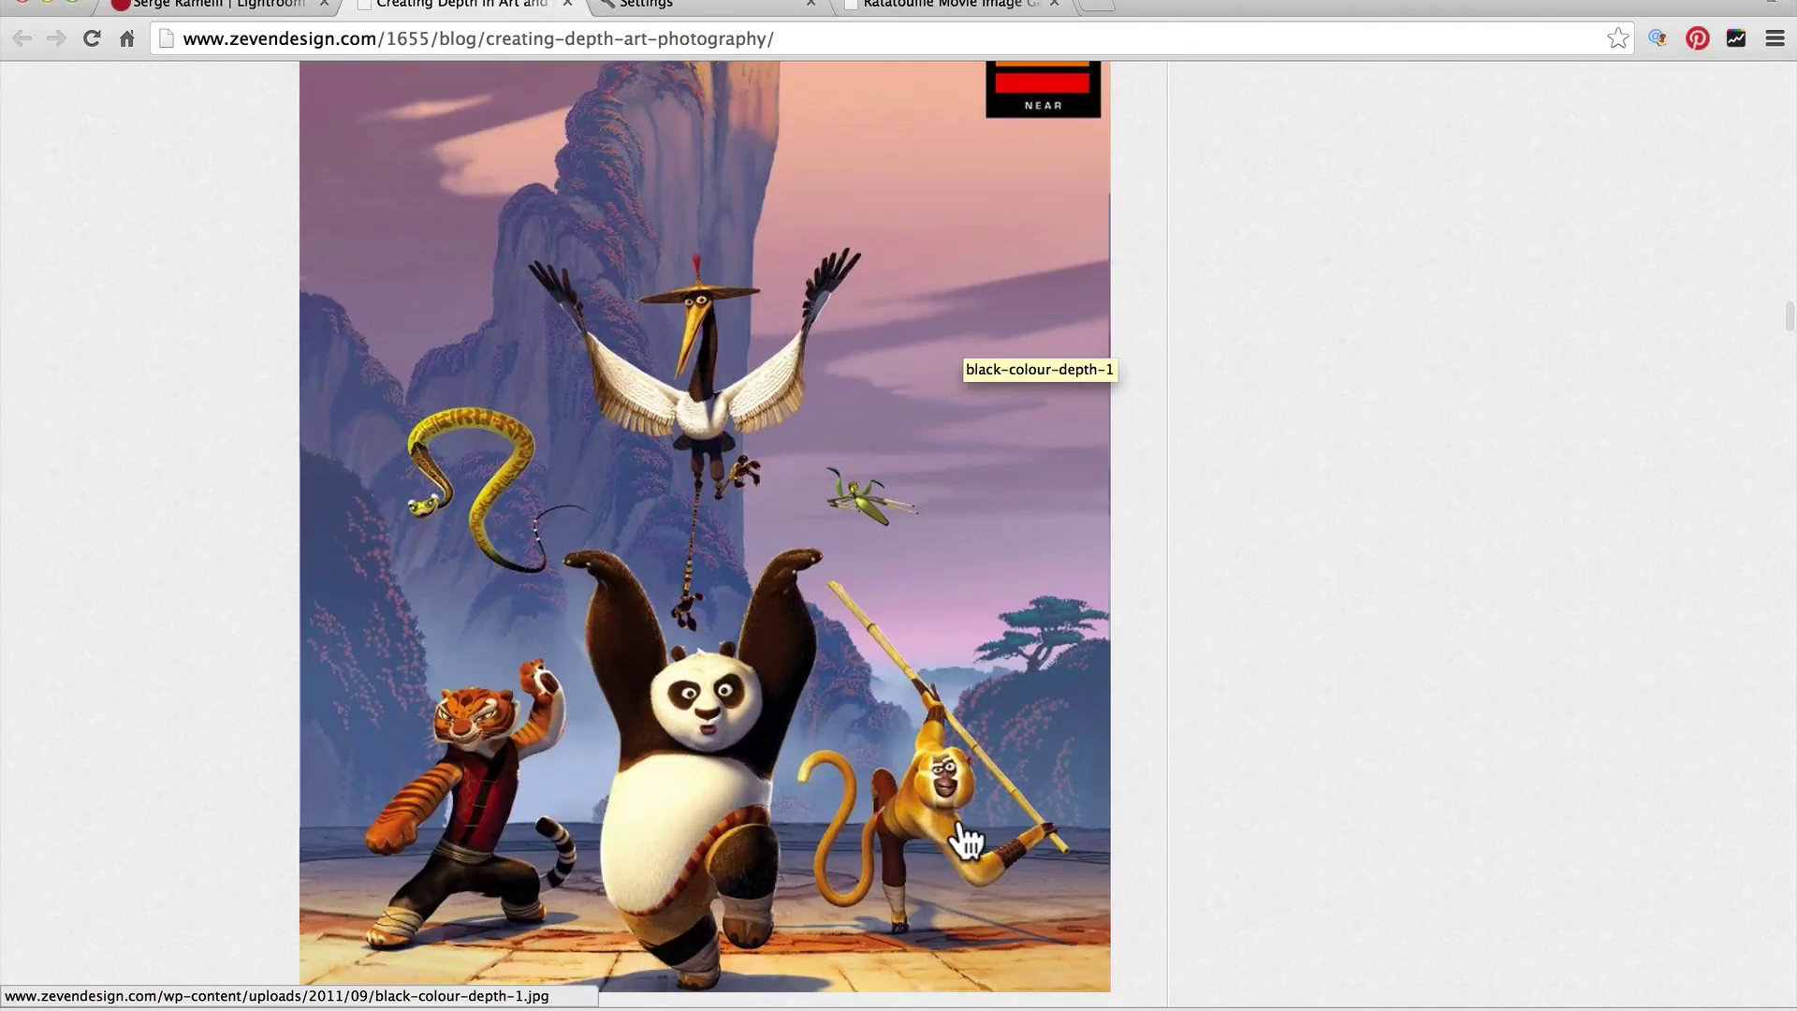
{"action": "scroll", "coordinate": [955, 814], "scroll_direction": "up", "scroll_amount": 2}
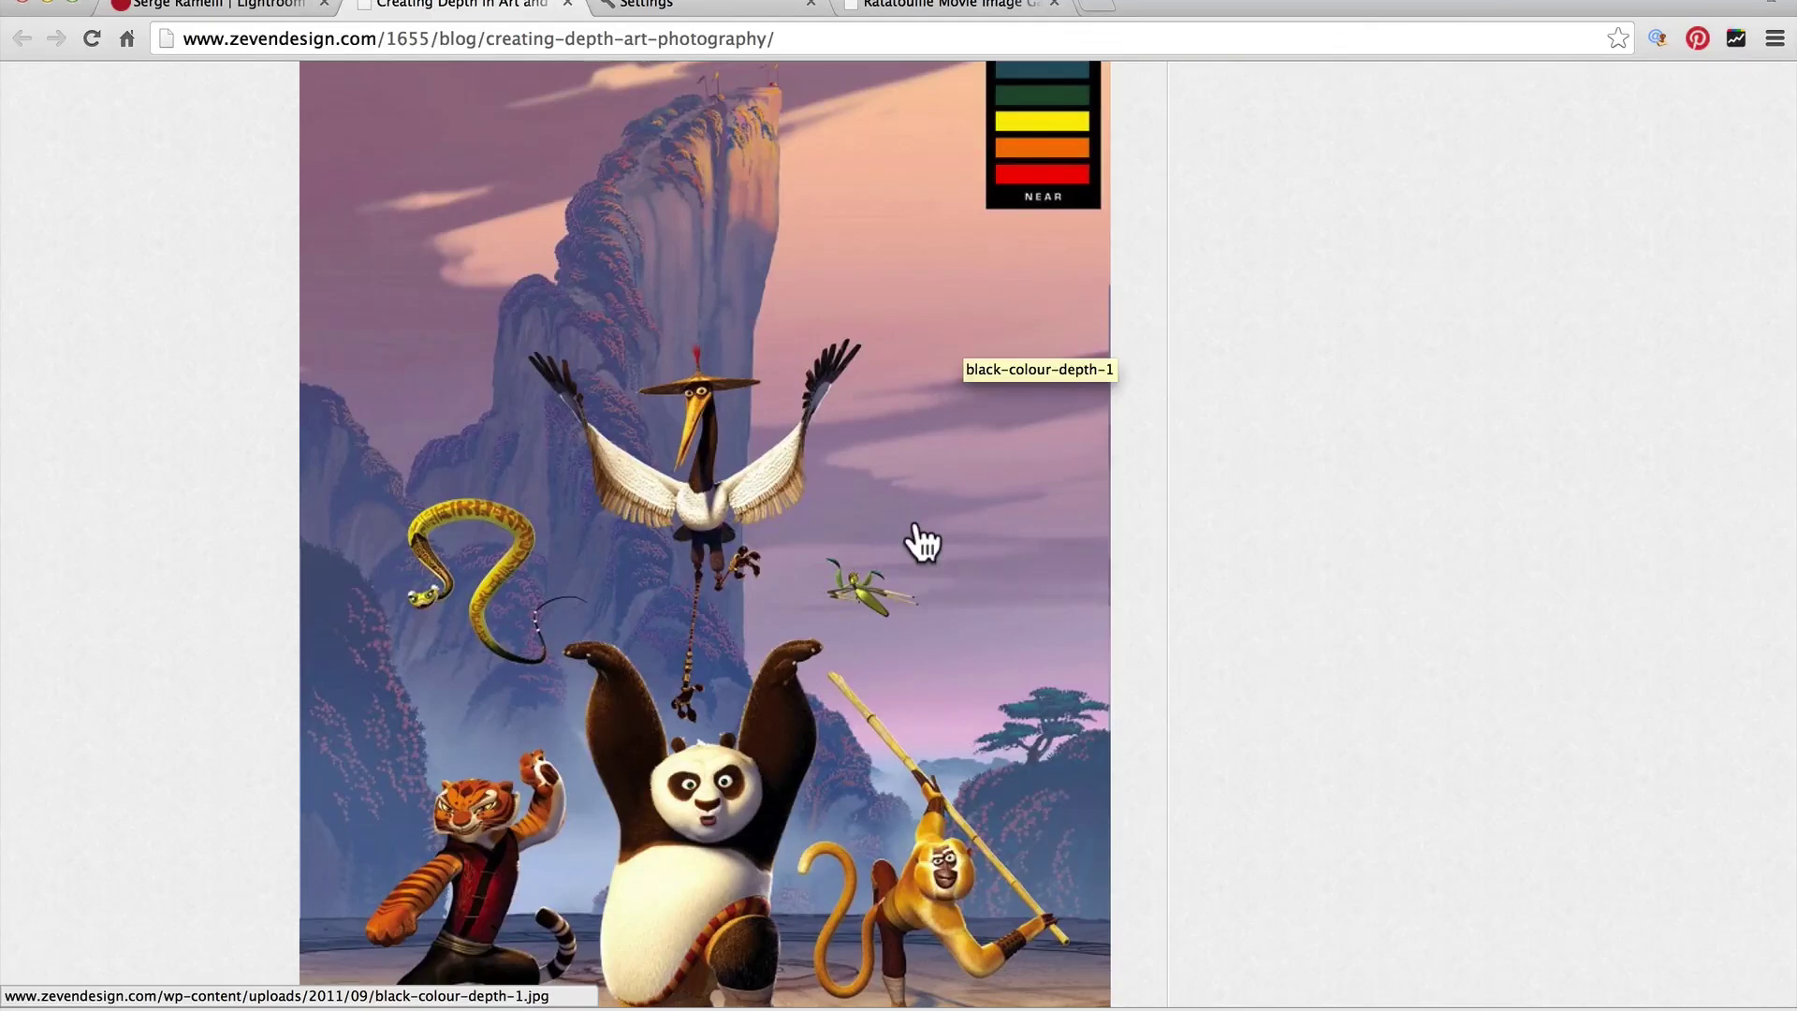
Compare the panda, book-stack and Ratatouille artworks with their far-to-near colour charts for black backgrounds
{"action": "scroll", "coordinate": [922, 541], "scroll_direction": "down", "scroll_amount": 6}
{"action": "scroll", "coordinate": [922, 541], "scroll_direction": "down", "scroll_amount": 15}
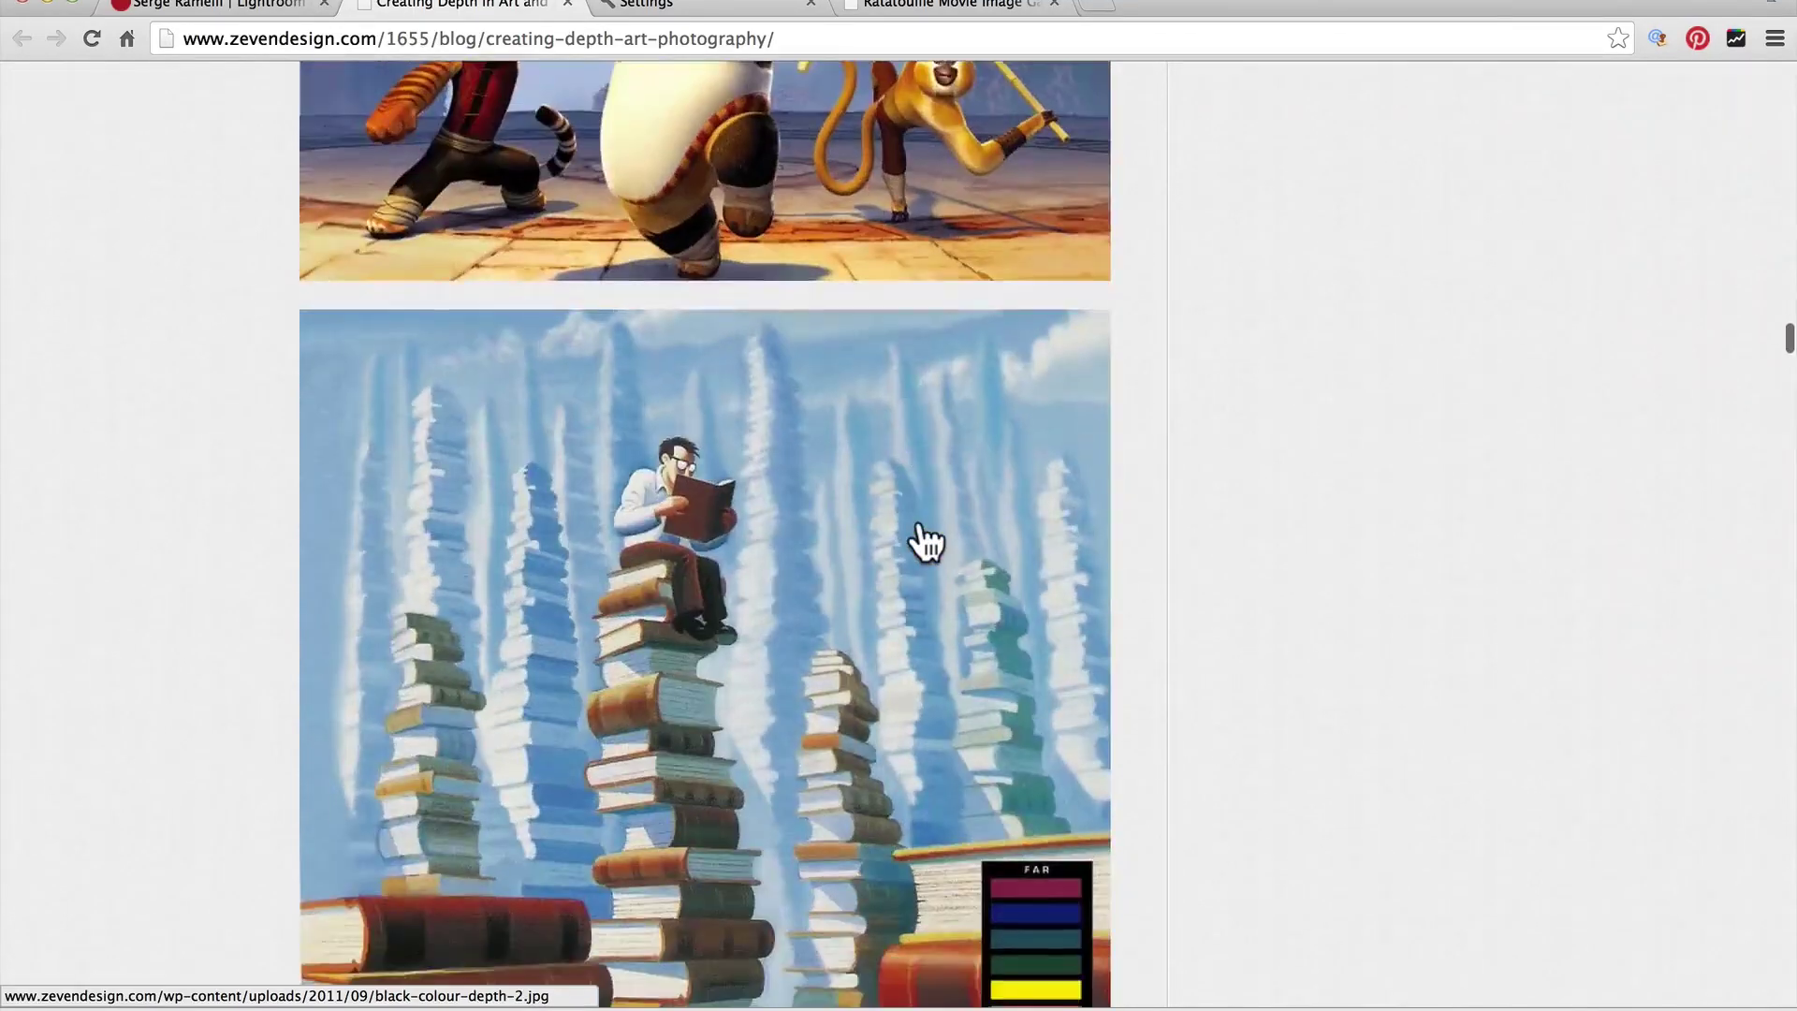
{"action": "scroll", "coordinate": [1019, 746], "scroll_direction": "up", "scroll_amount": 20}
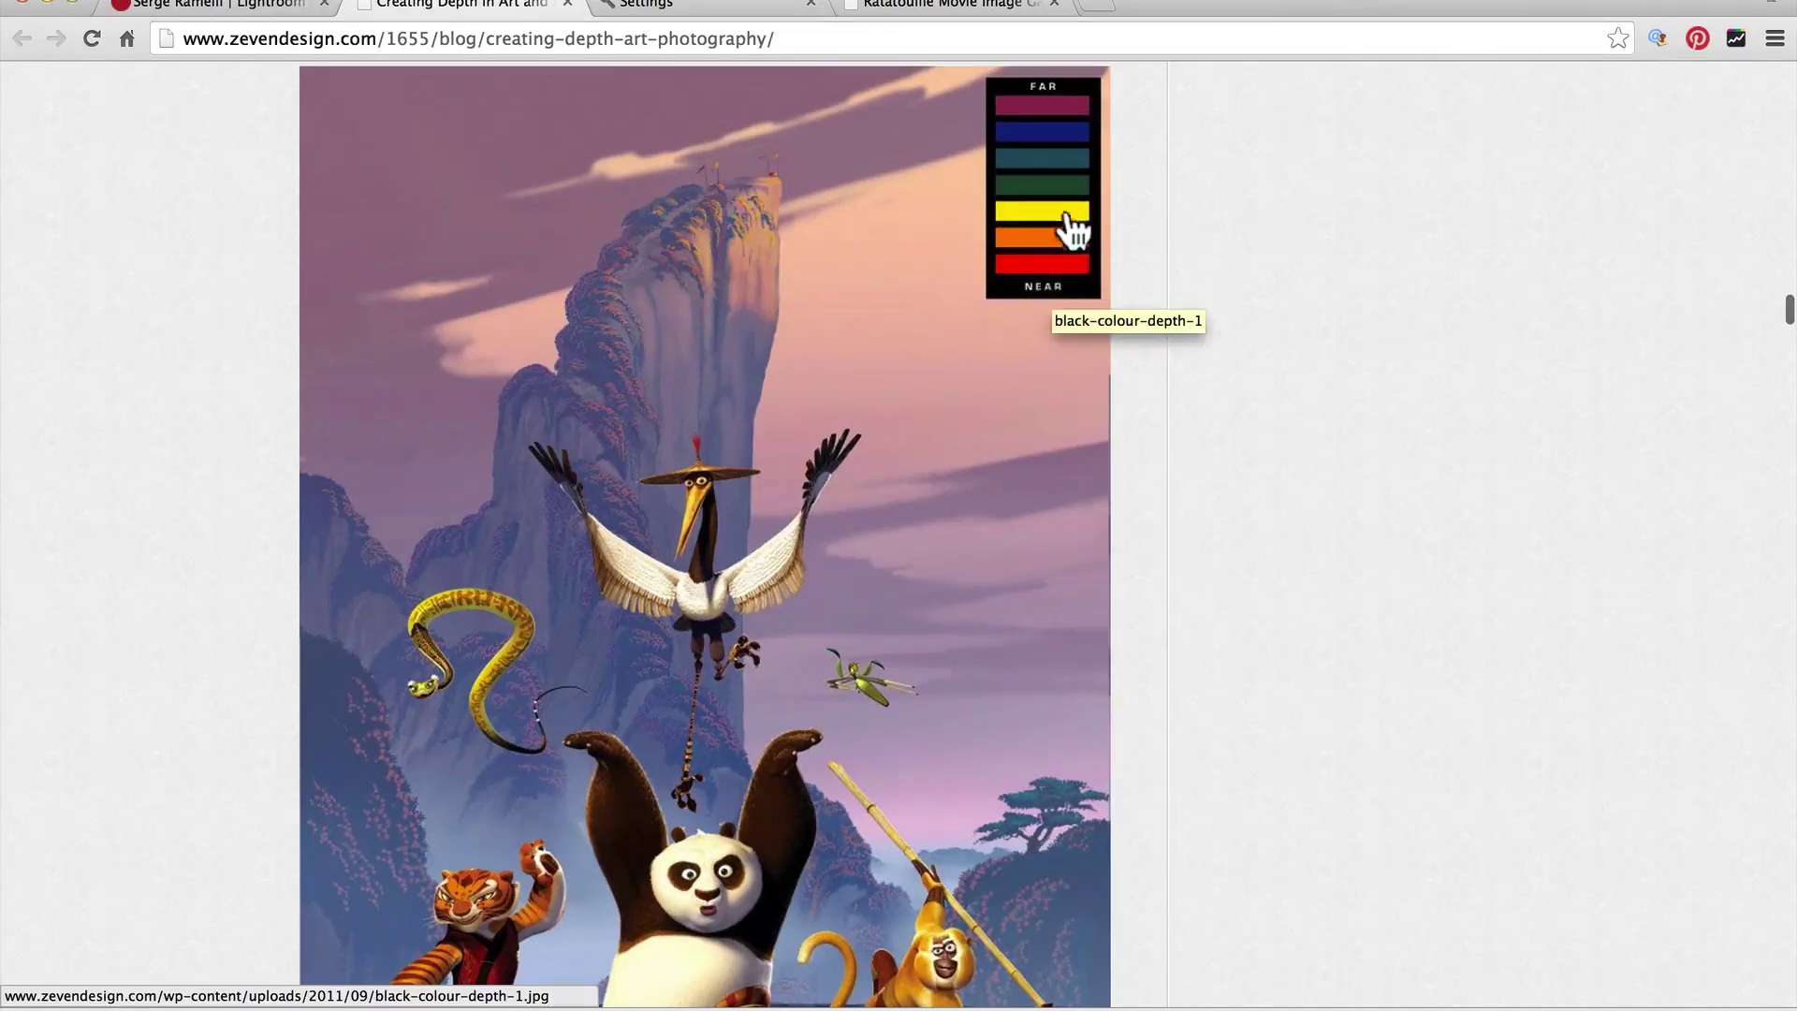
{"action": "scroll", "coordinate": [926, 307], "scroll_direction": "down", "scroll_amount": 10}
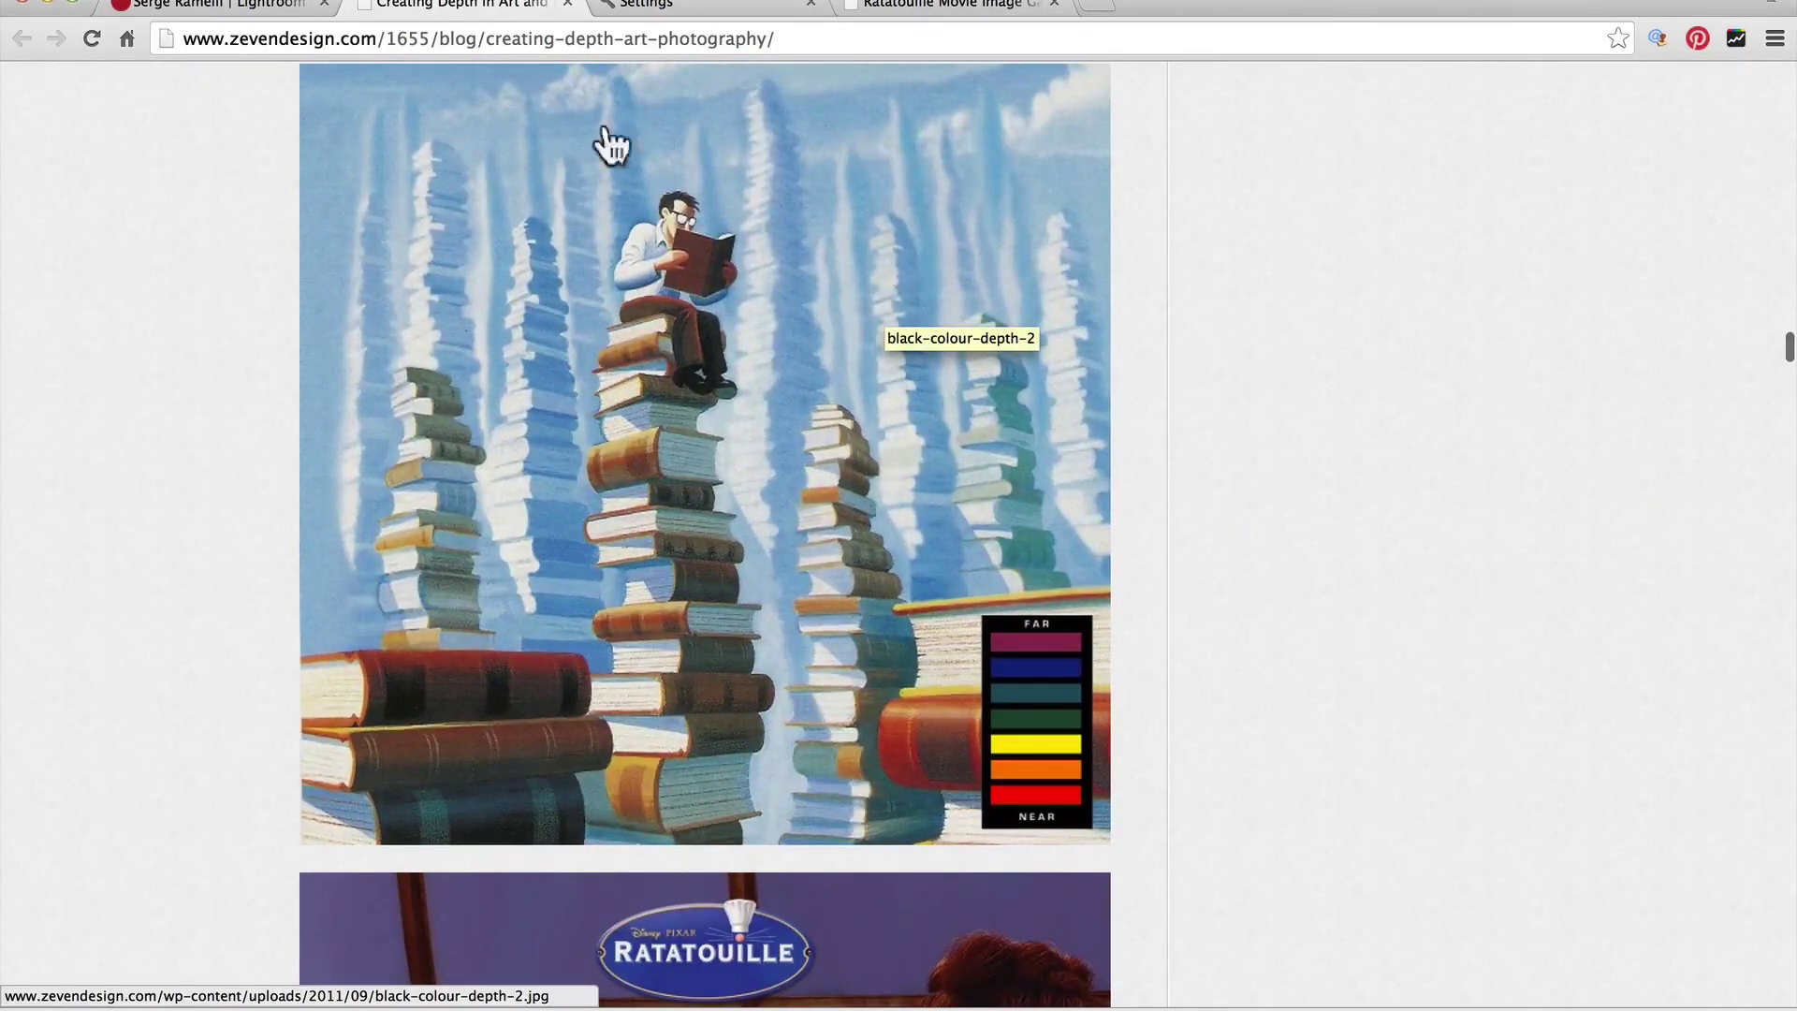
{"action": "scroll", "coordinate": [575, 360], "scroll_direction": "down", "scroll_amount": 10}
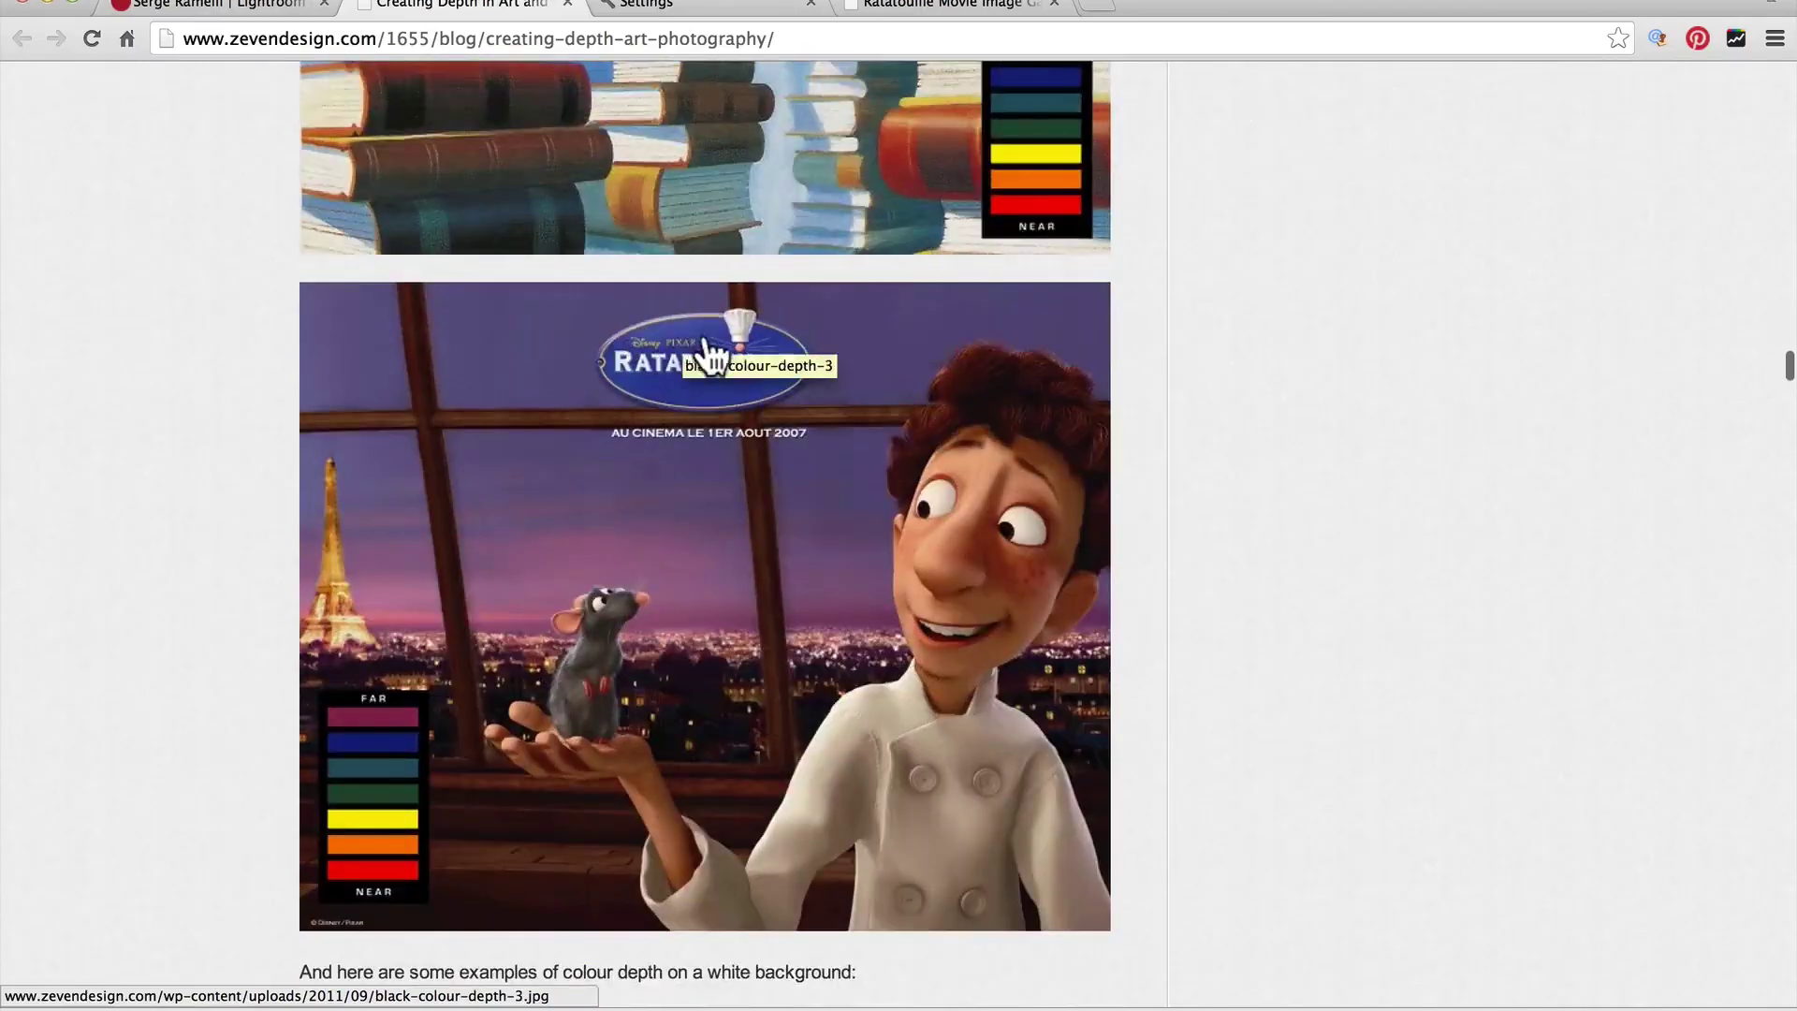
{"action": "scroll", "coordinate": [829, 348], "scroll_direction": "up", "scroll_amount": 3}
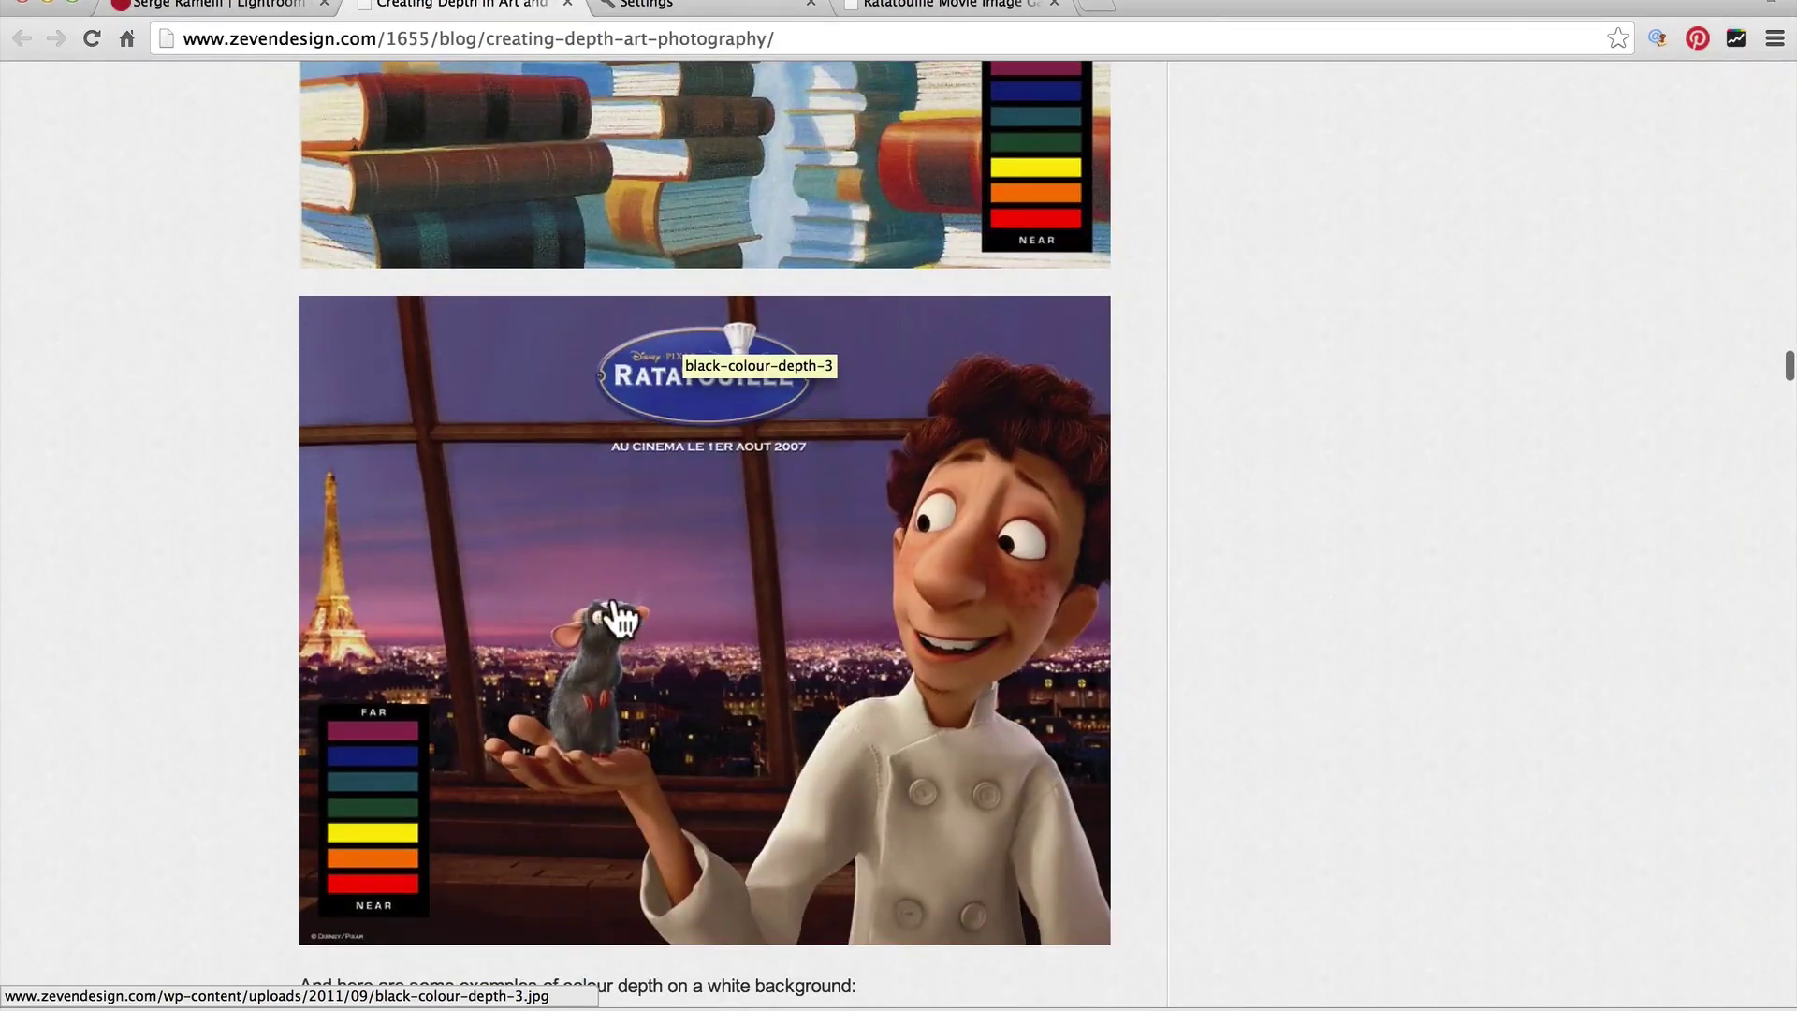
Examine the article's examples of colour depth on a white background, including the red umbrella artwork
{"action": "scroll", "coordinate": [573, 425], "scroll_direction": "down", "scroll_amount": 10}
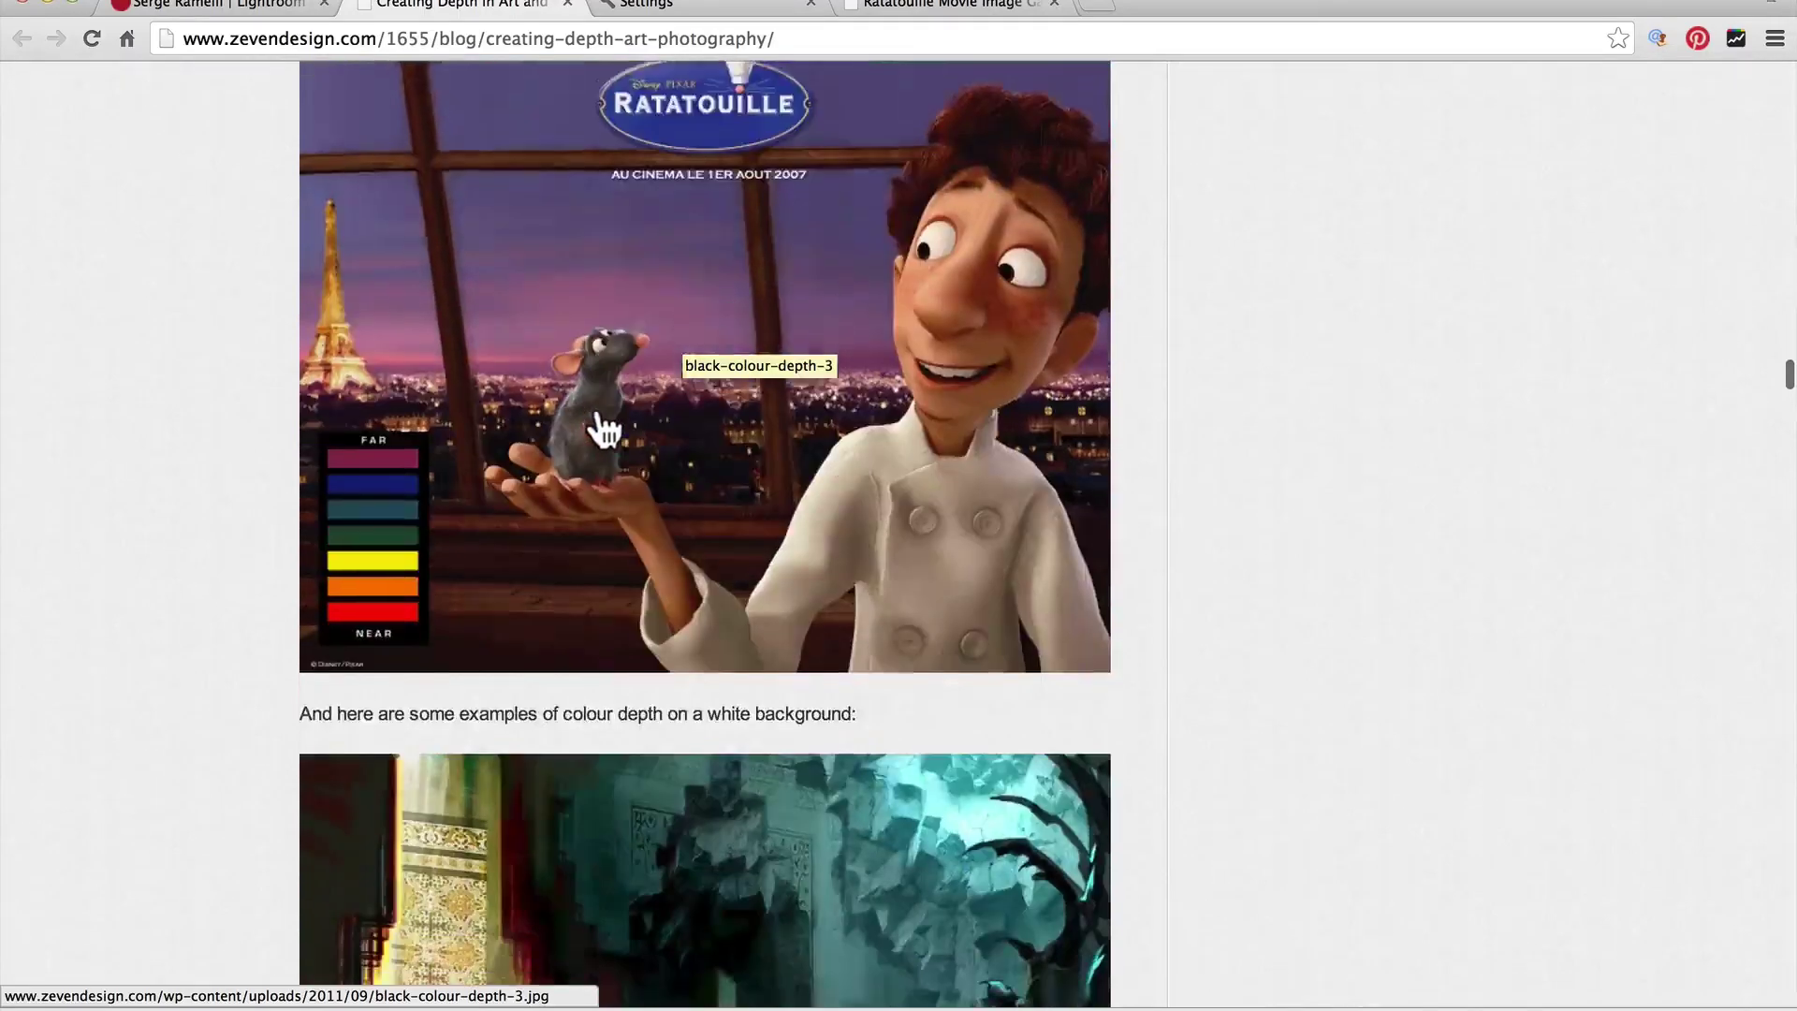
{"action": "scroll", "coordinate": [598, 421], "scroll_direction": "down", "scroll_amount": 5}
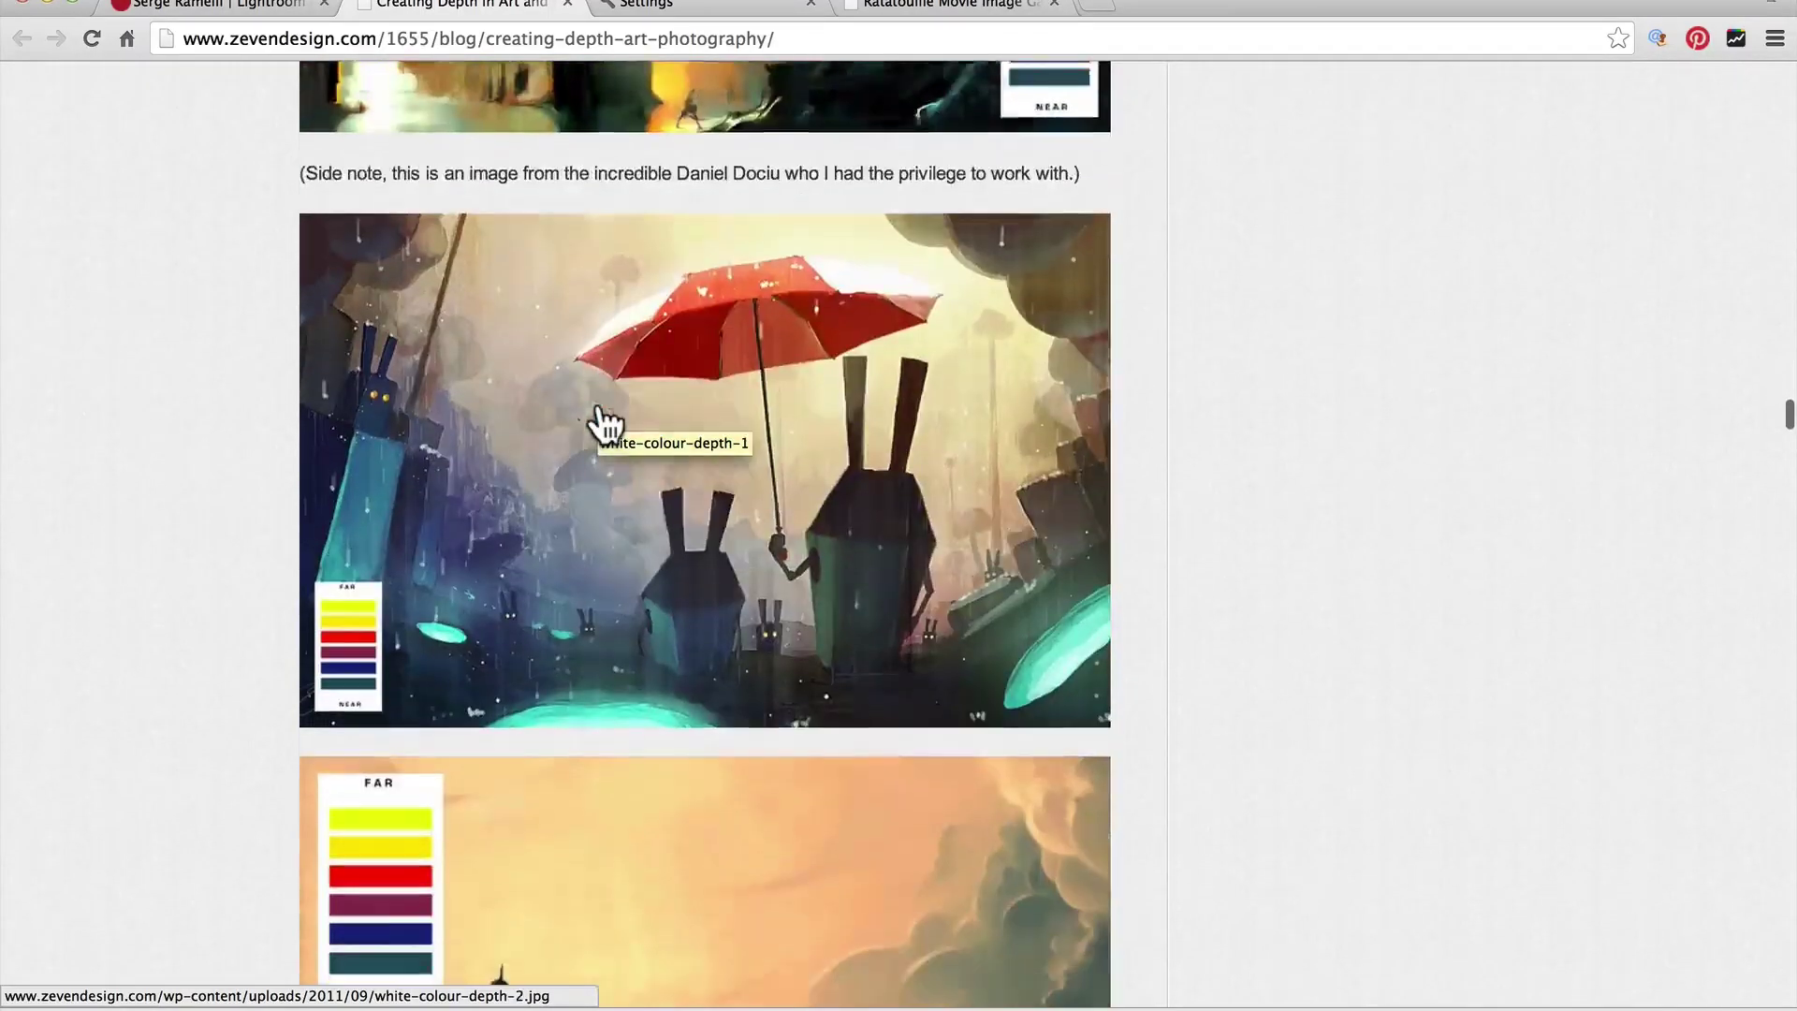
{"action": "scroll", "coordinate": [845, 423], "scroll_direction": "up", "scroll_amount": 2}
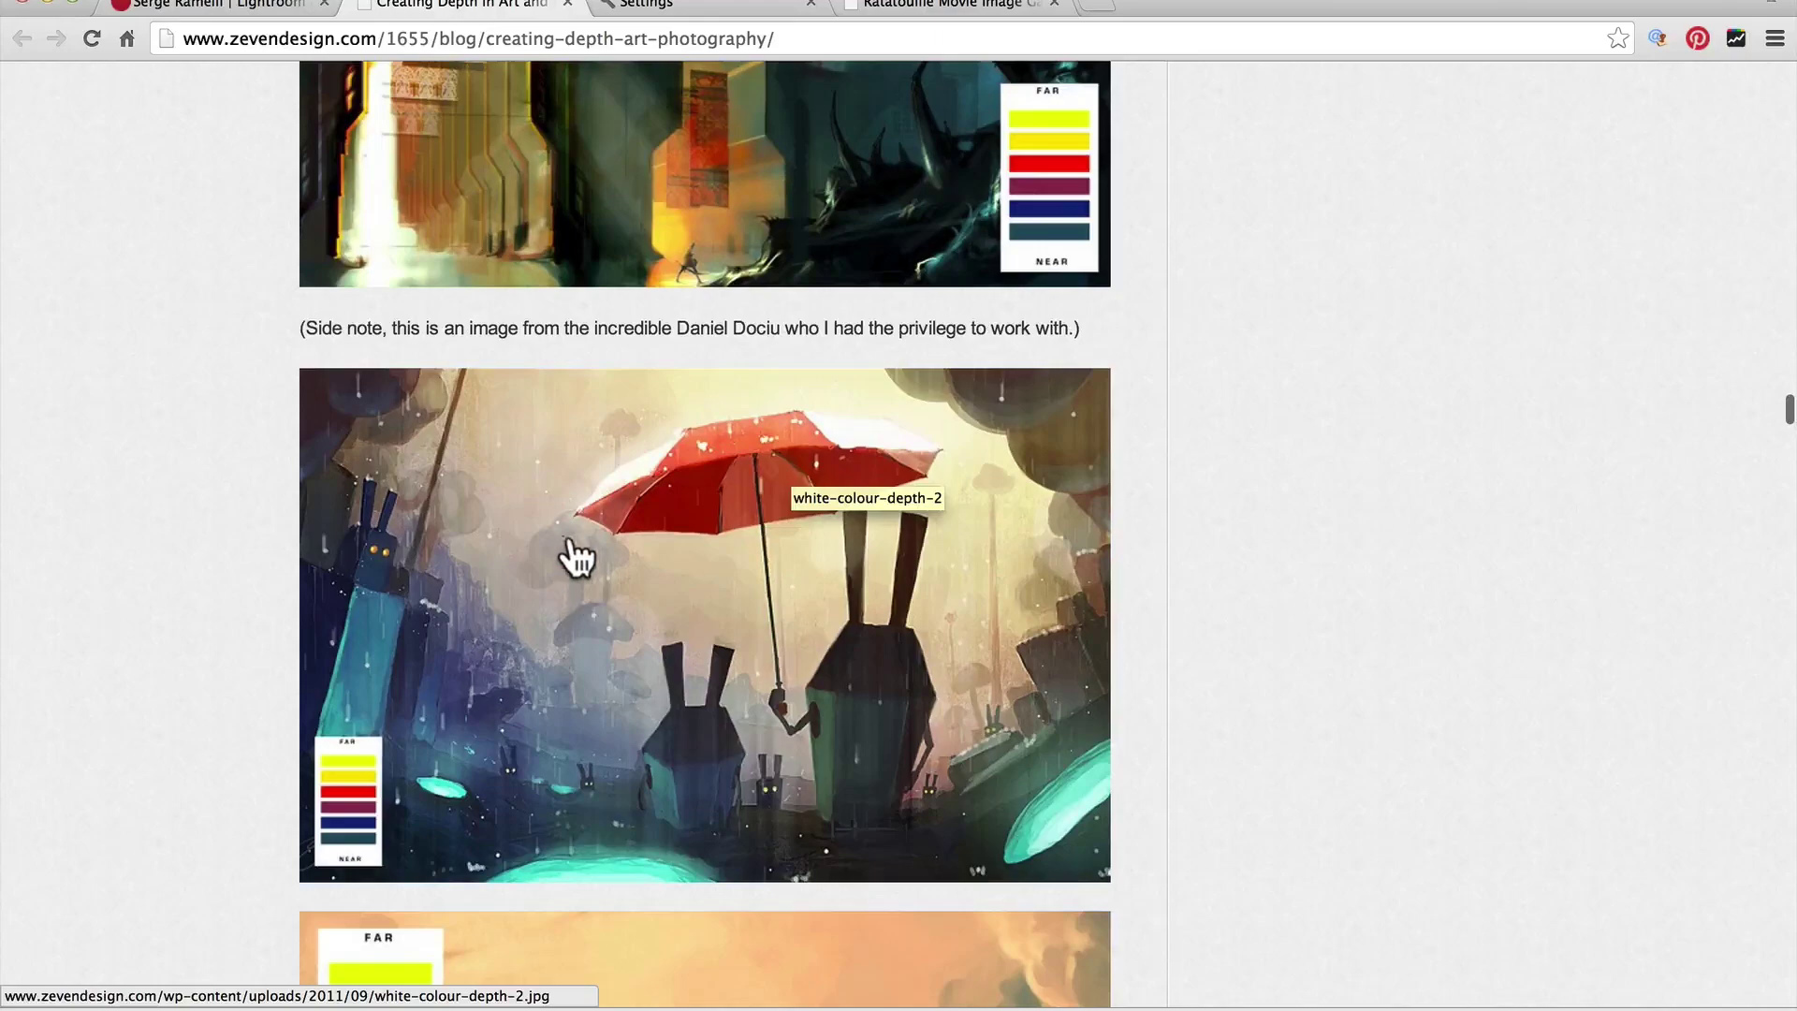
Switch to Lightroom and set the Paris rooftop photo's white balance to Shade
{"action": "key", "text": "super+Tab"}
{"action": "left_click", "coordinate": [601, 510]}
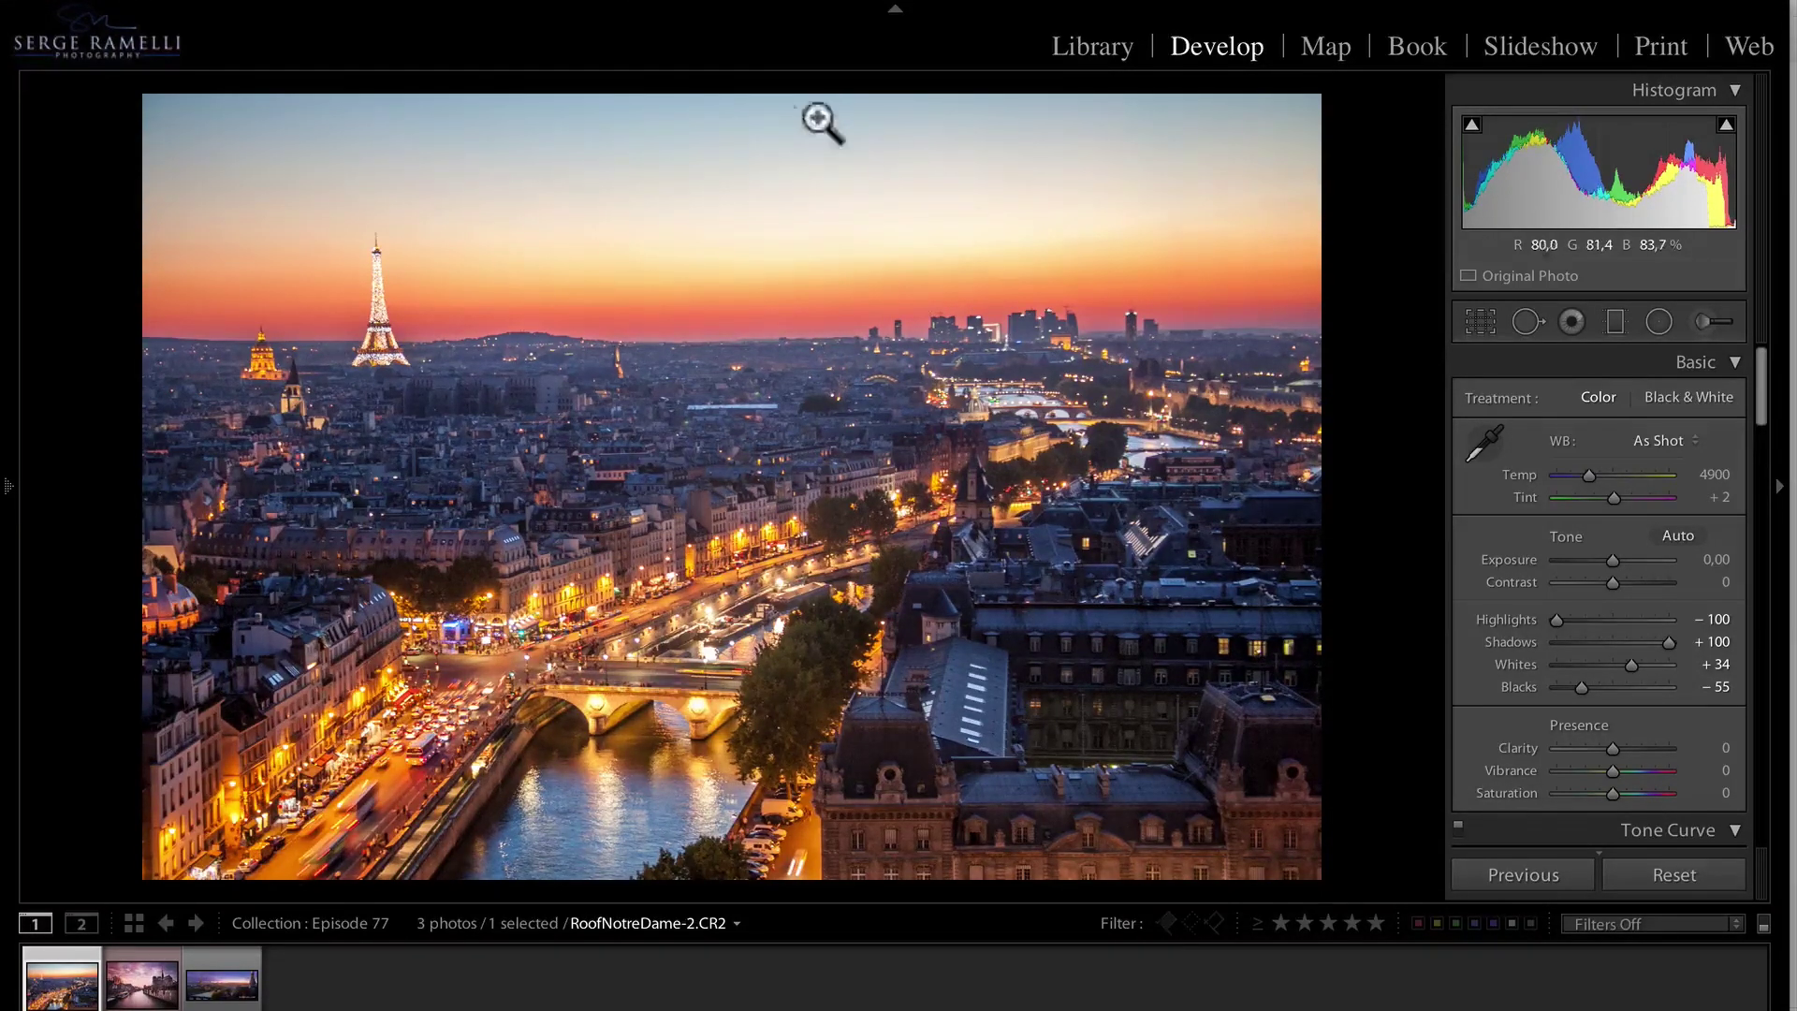
{"action": "left_click", "coordinate": [1658, 440]}
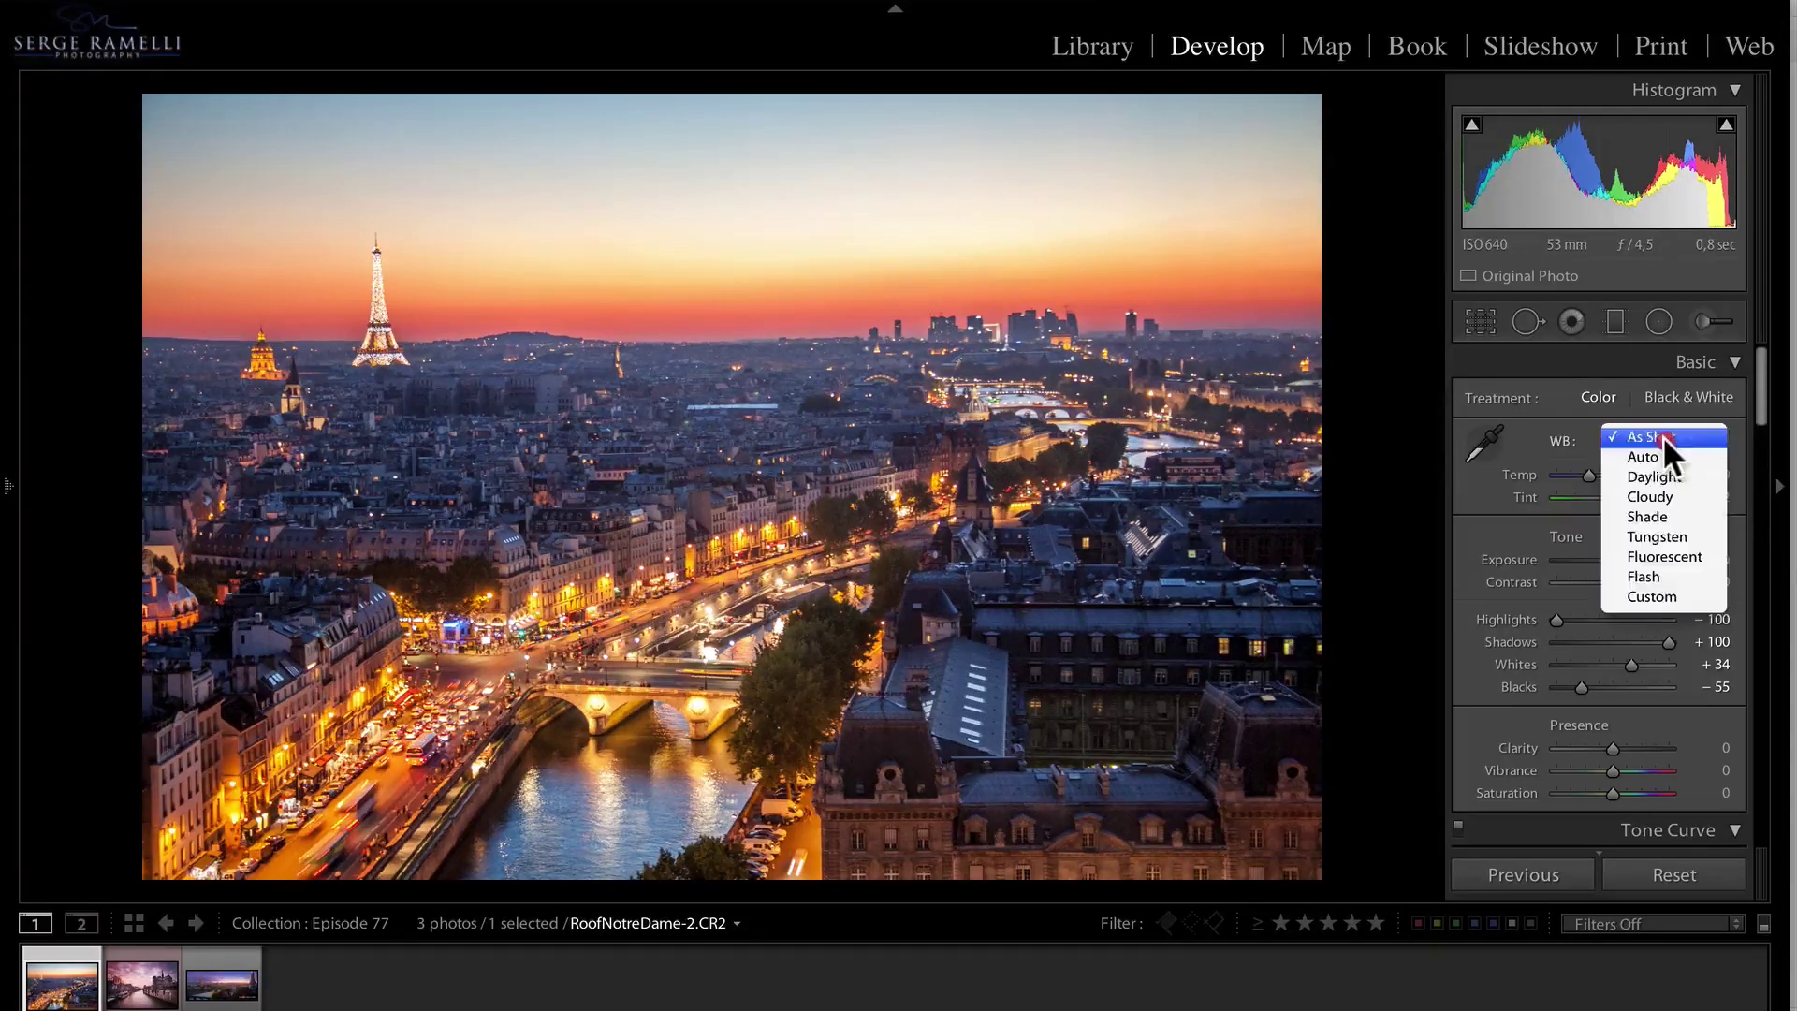
{"action": "left_click", "coordinate": [1670, 518]}
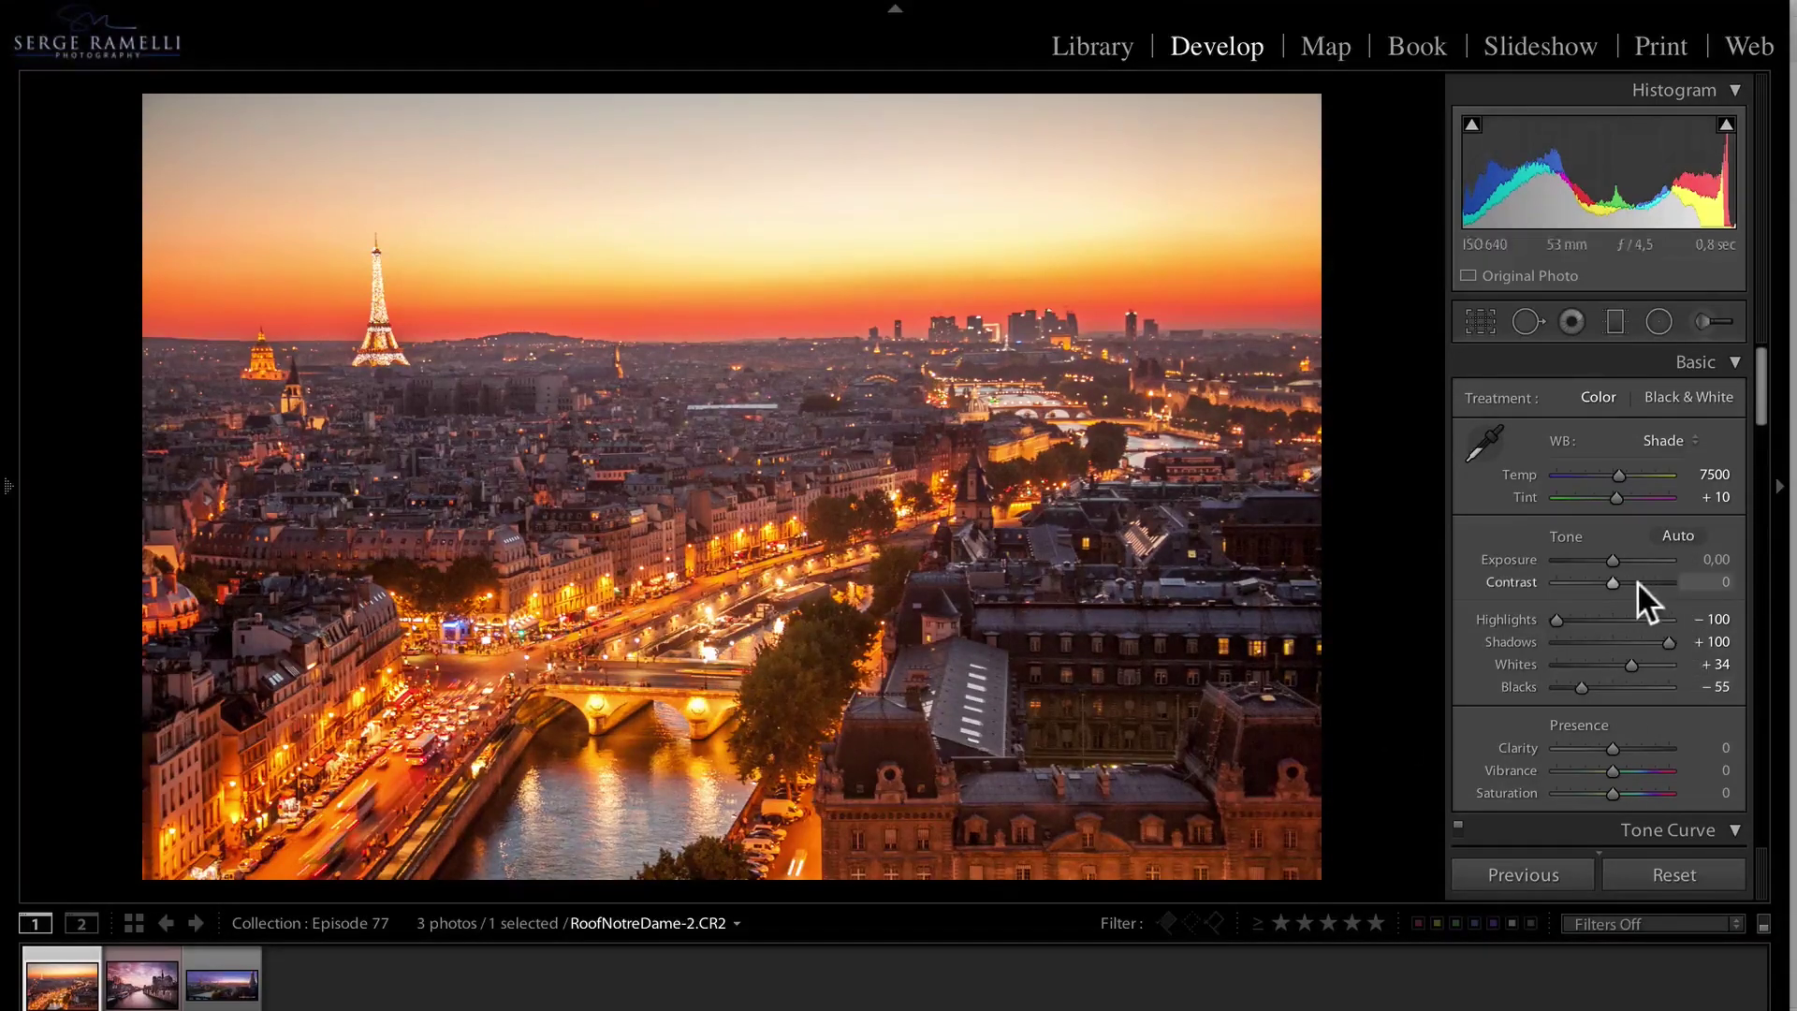
Set the photo's Contrast to +8, Clarity to +32 and Vibrance to +20
{"action": "left_click_drag", "start_coordinate": [1614, 581], "coordinate": [1618, 581]}
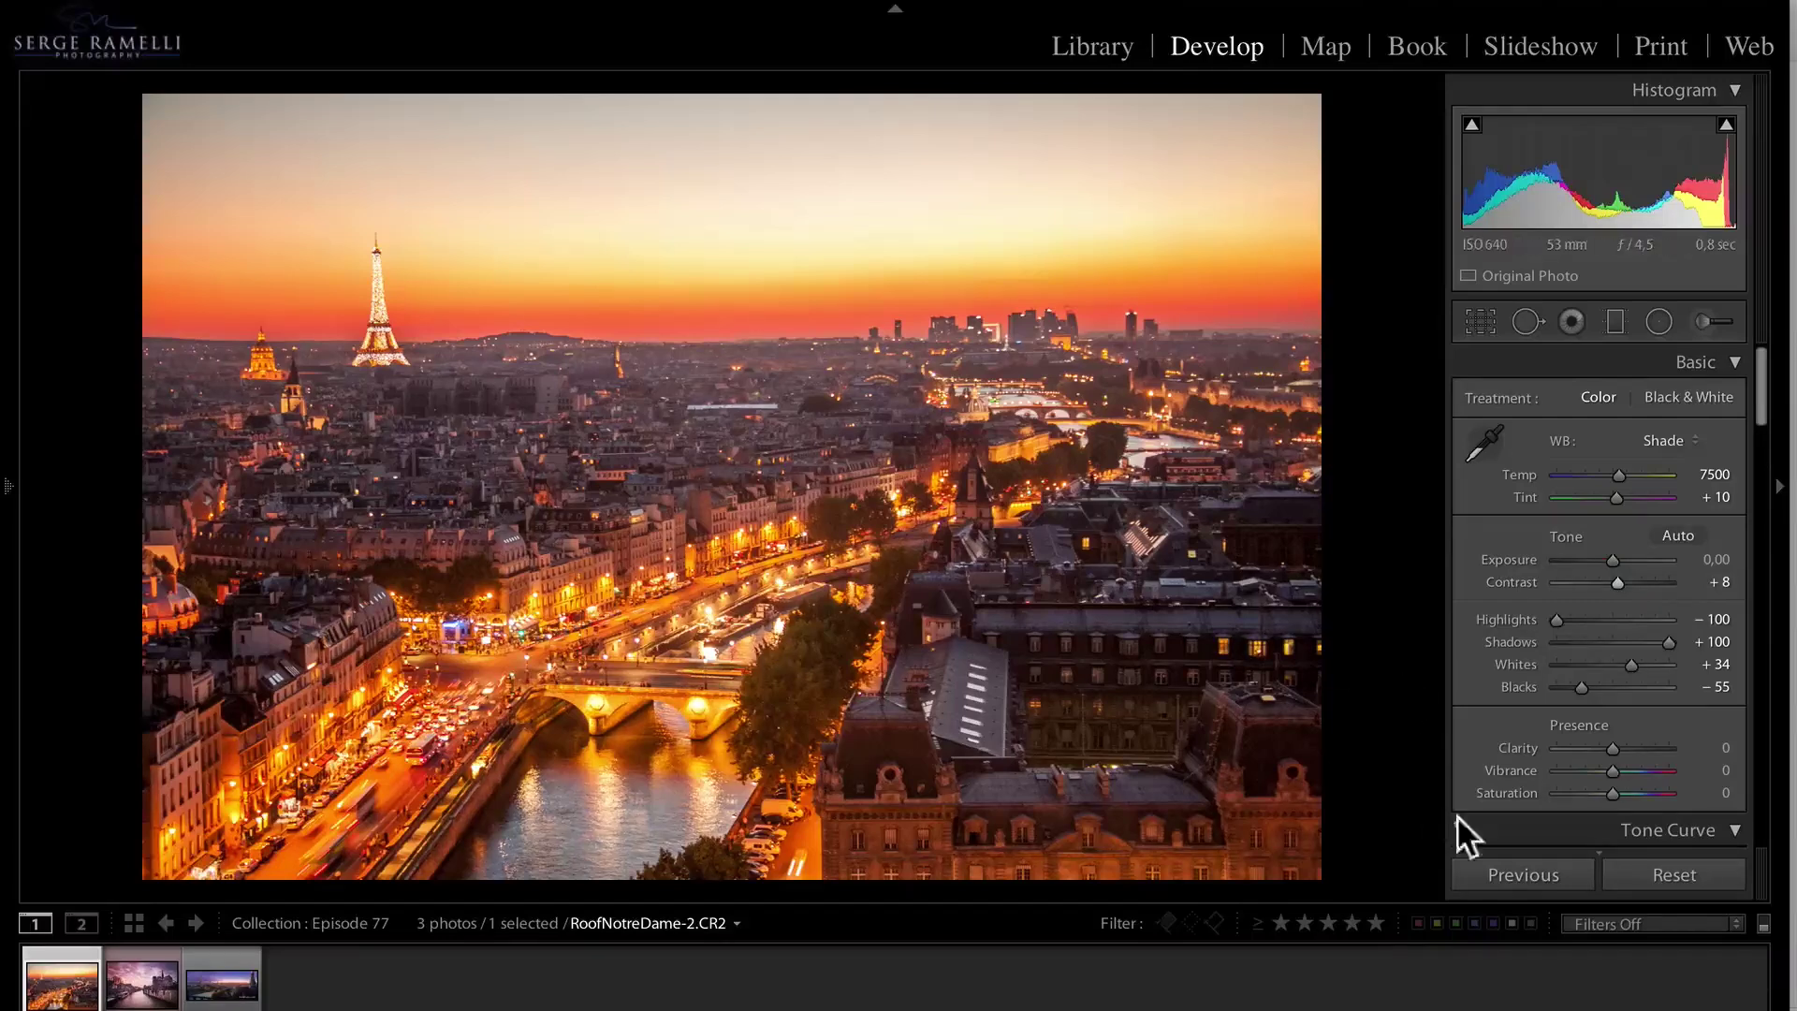
{"action": "left_click", "coordinate": [1628, 741]}
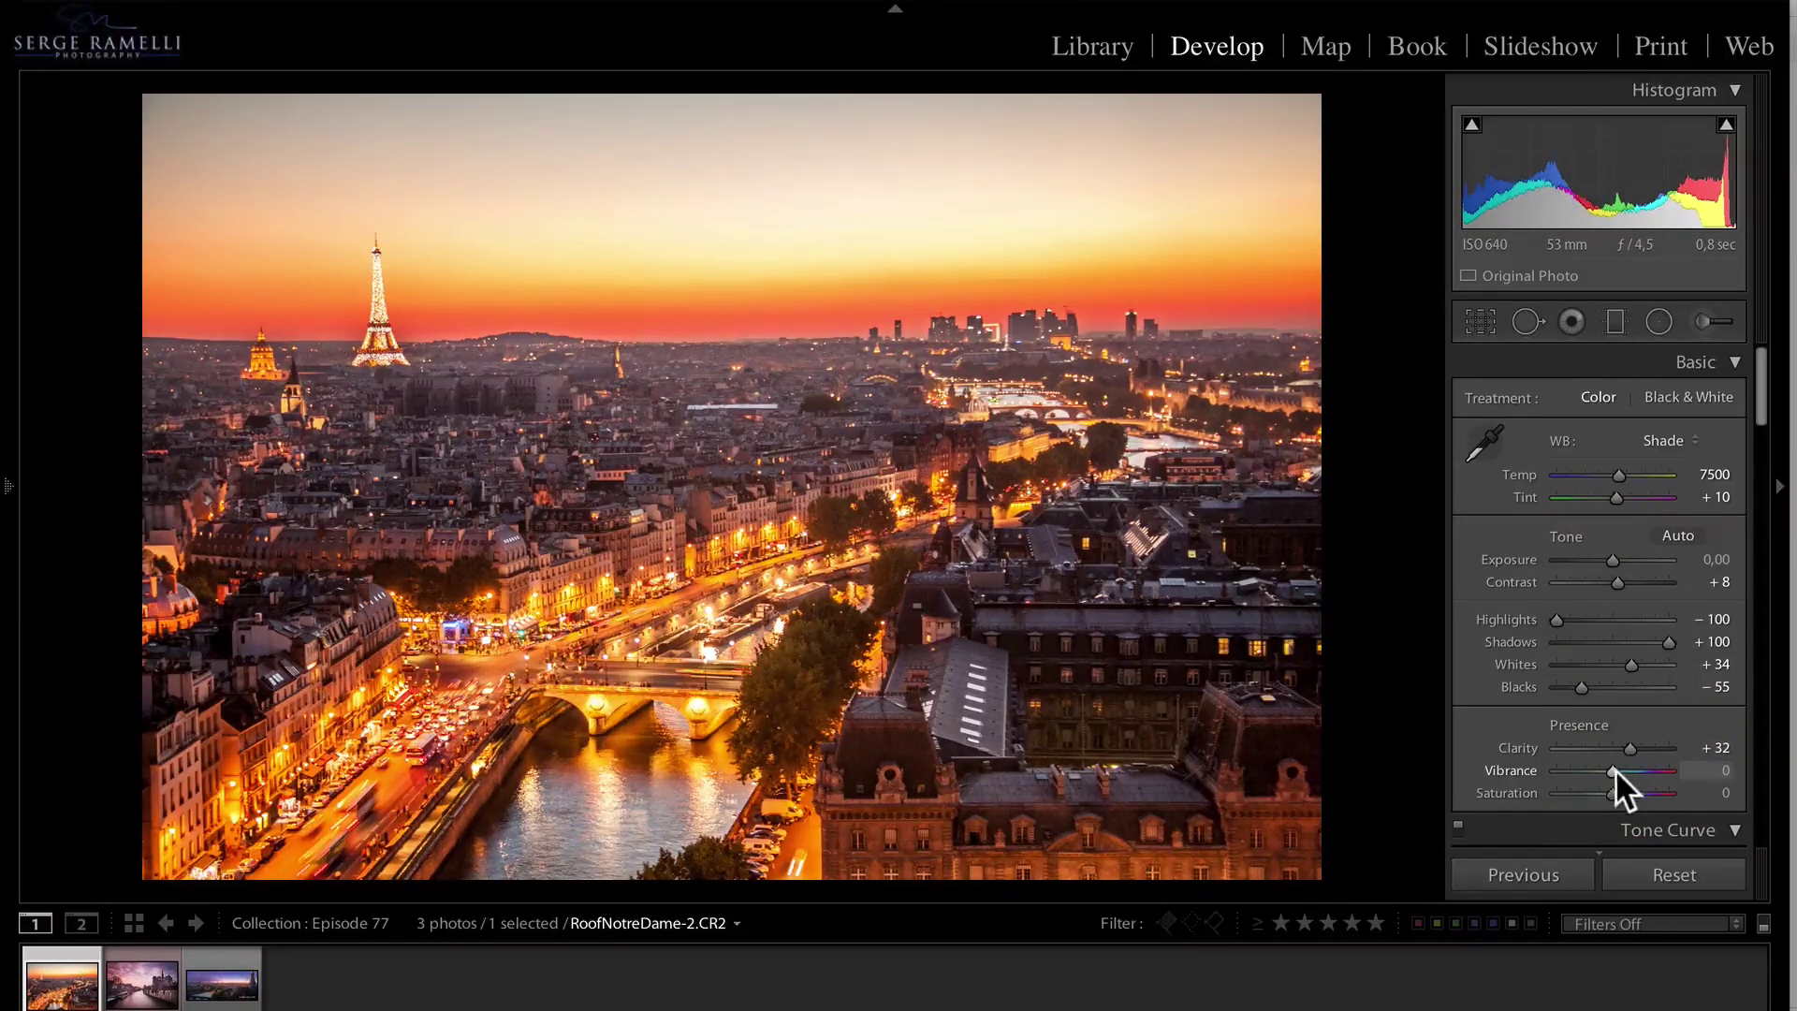
{"action": "left_click", "coordinate": [1625, 768]}
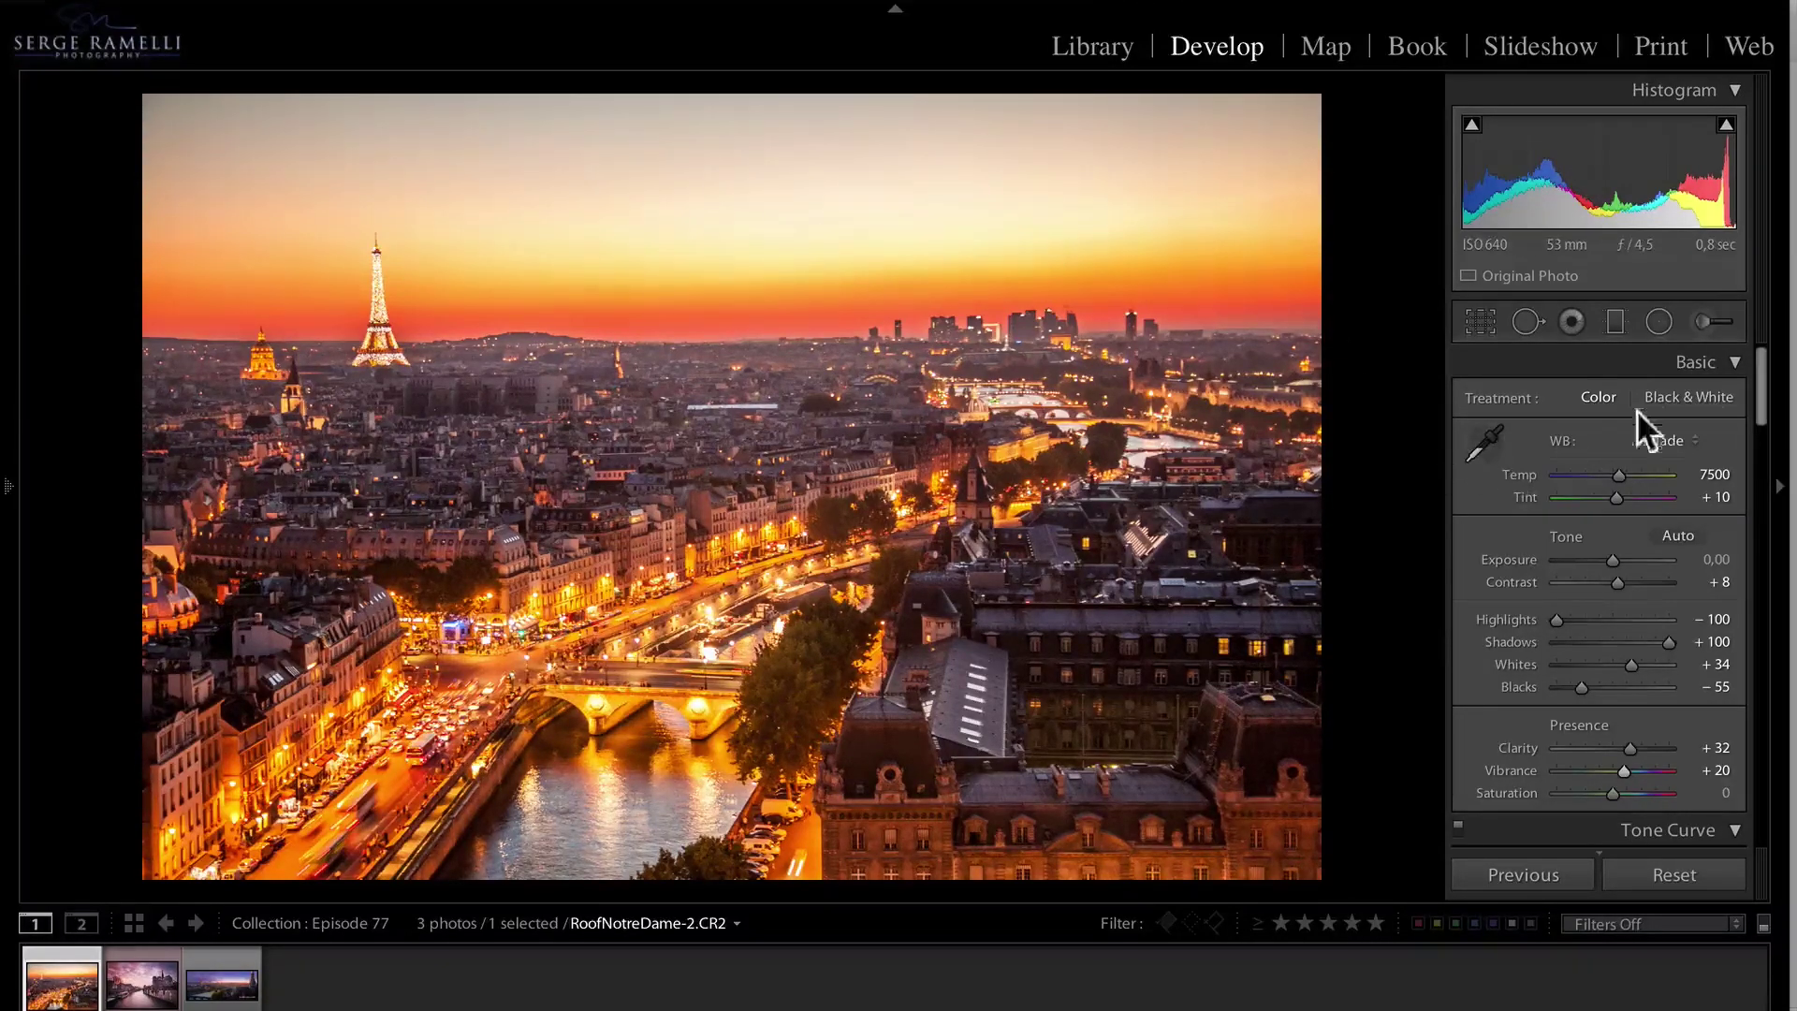
Add a graduated filter from the sky down to the mid-city rooftops, with reset settings plus Temp −87, Exposure −0.42 and Highlights −56
{"action": "left_click", "coordinate": [1616, 320]}
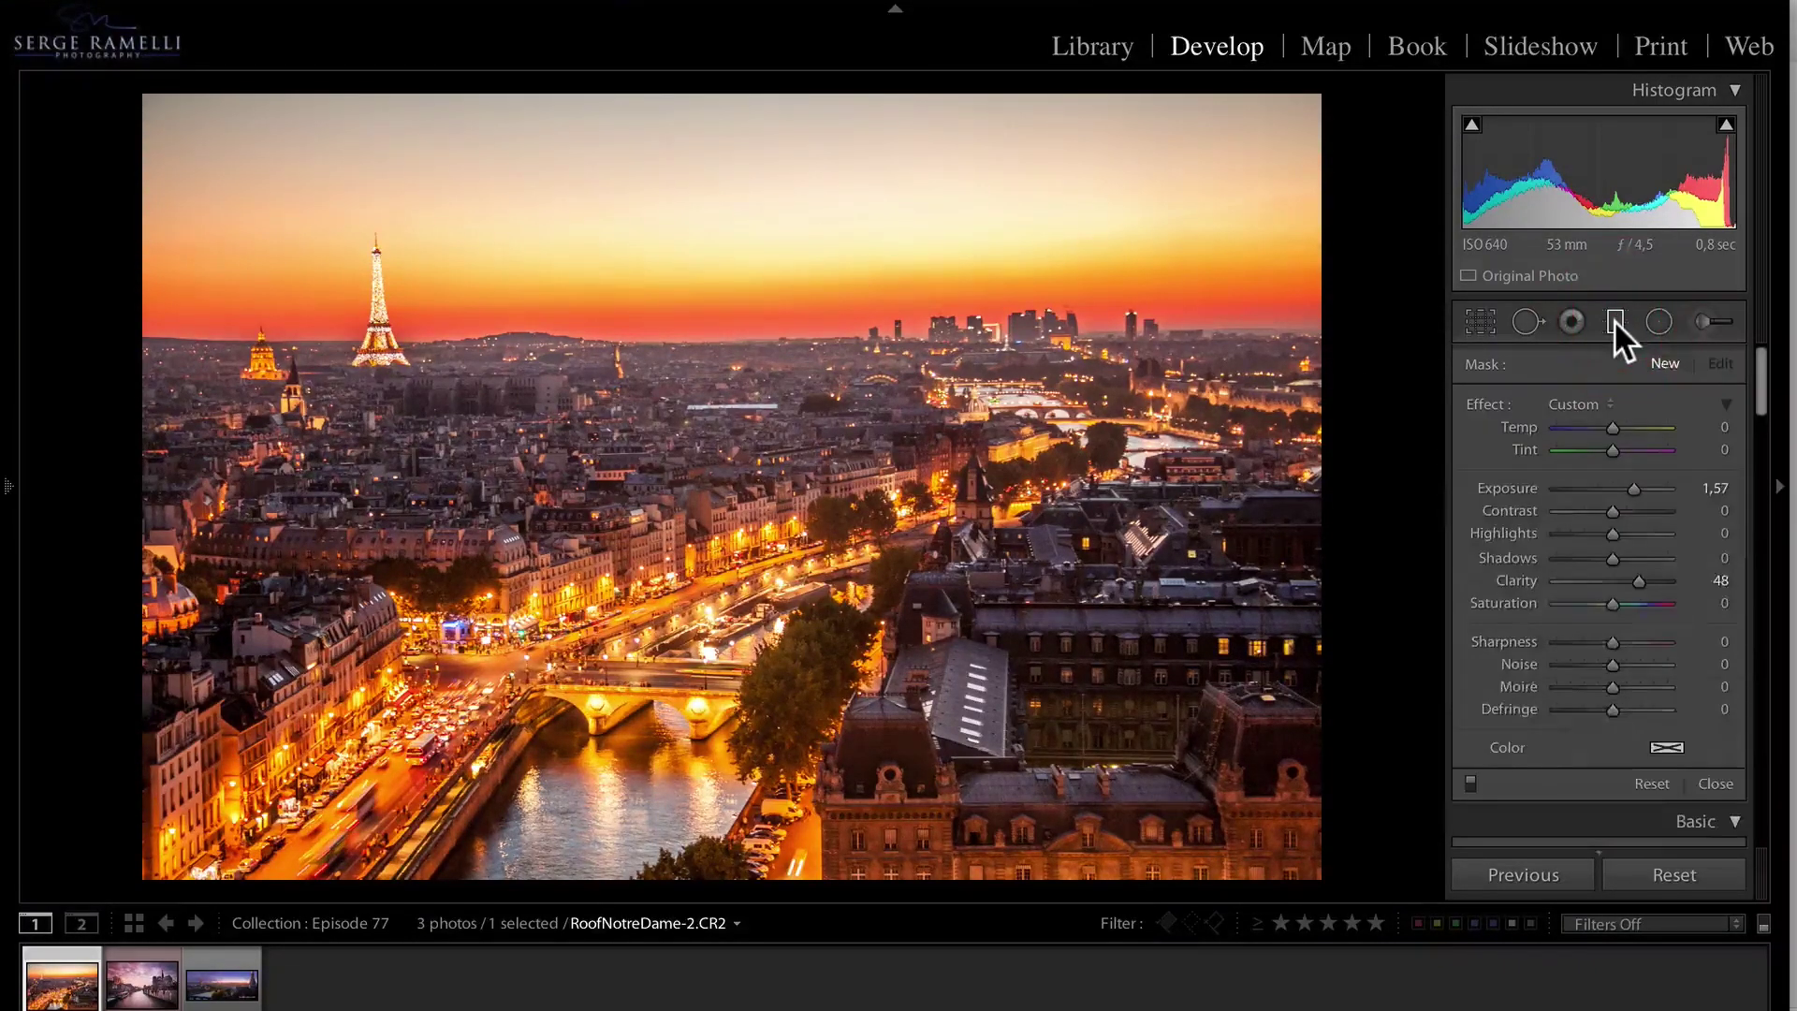
{"action": "key", "text": "alt"}
{"action": "left_click", "coordinate": [1498, 402], "text": "alt"}
{"action": "left_click_drag", "start_coordinate": [707, 218], "coordinate": [712, 492]}
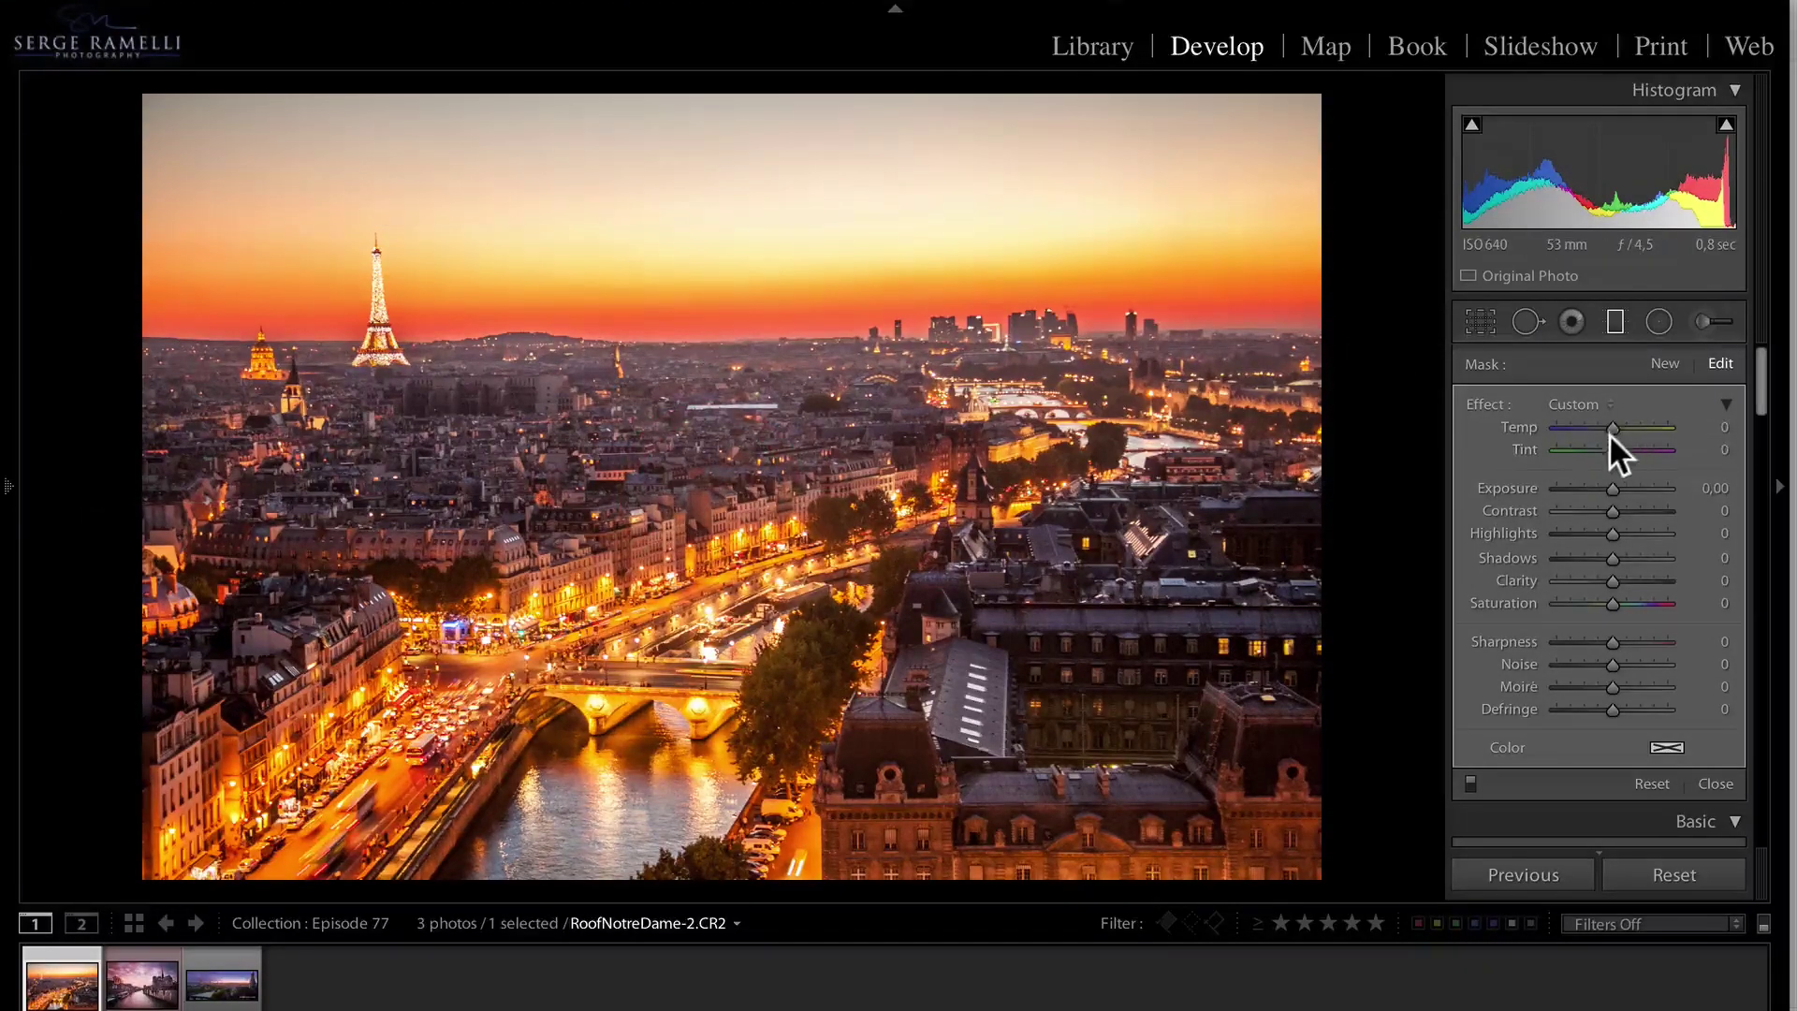
{"action": "left_click_drag", "start_coordinate": [1602, 486], "coordinate": [1582, 530]}
{"action": "left_click_drag", "start_coordinate": [1611, 425], "coordinate": [1561, 425]}
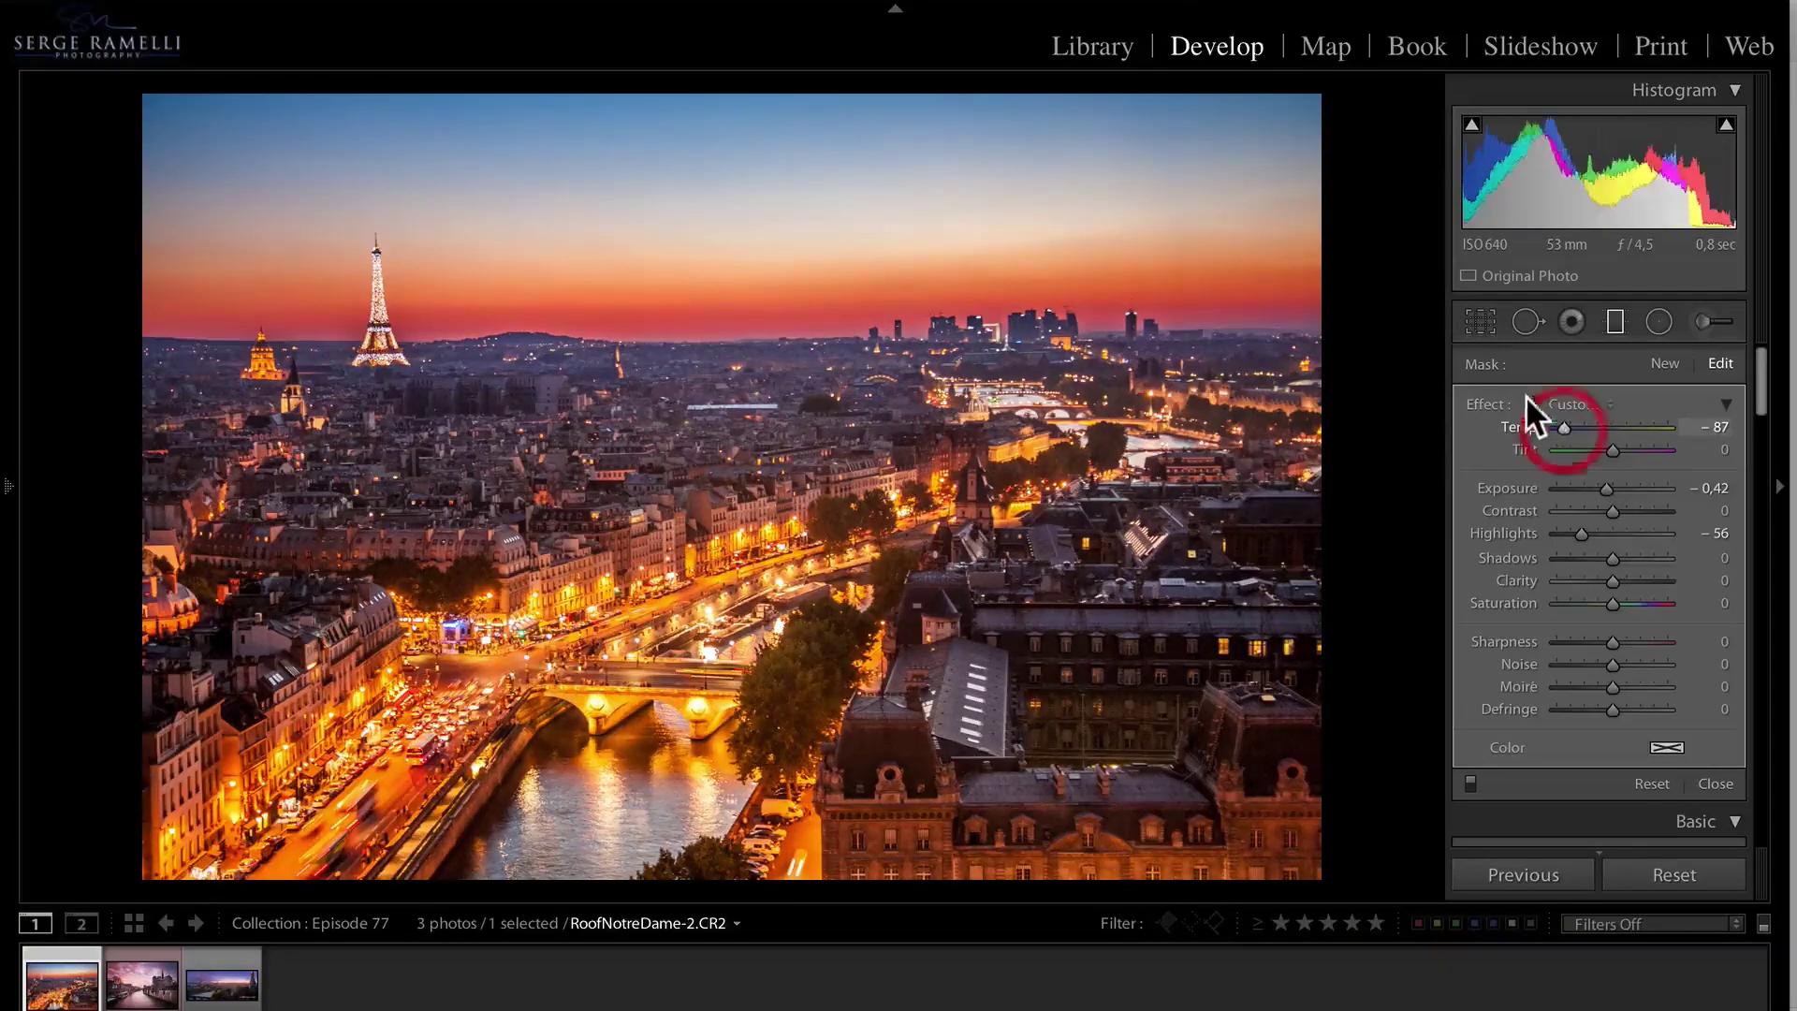
{"action": "left_click_drag", "start_coordinate": [738, 488], "coordinate": [742, 584]}
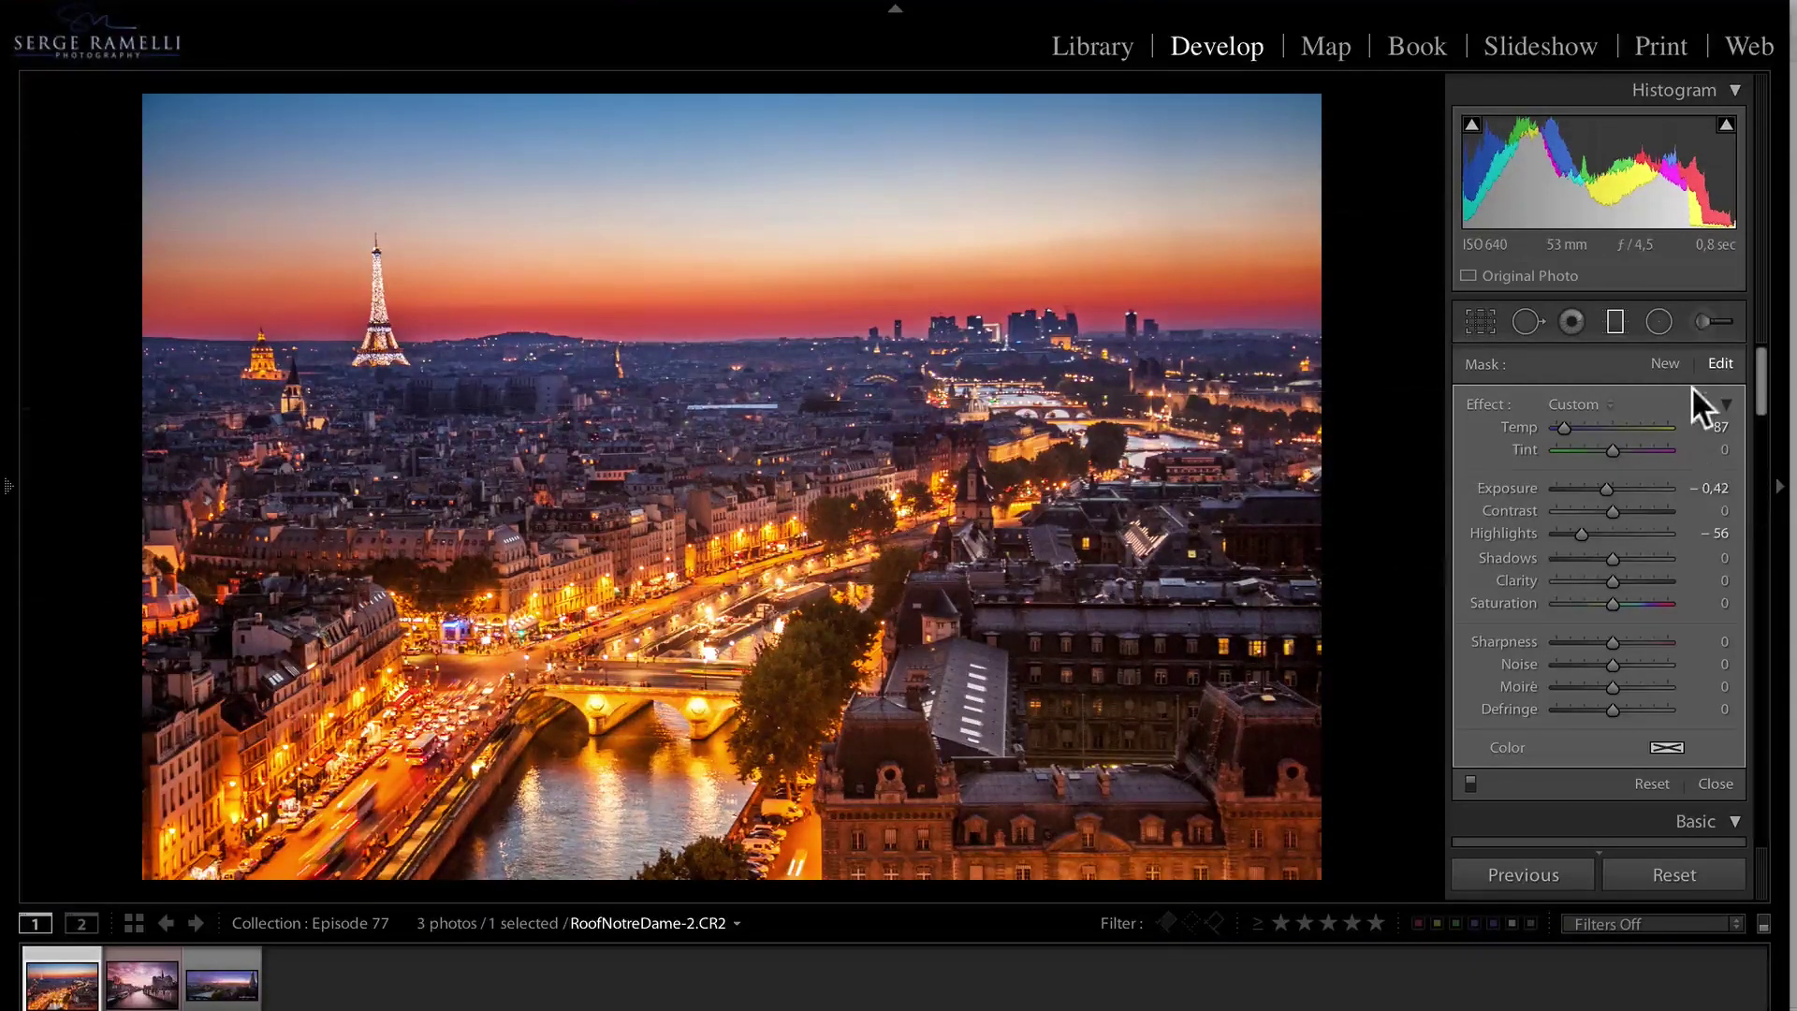
Add a second graduated filter with Temp −54 and Exposure −1.50, moving it up to fade from the upper sky to the horizon
{"action": "left_click", "coordinate": [1665, 363]}
{"action": "left_click_drag", "start_coordinate": [903, 178], "coordinate": [904, 435]}
{"action": "left_click_drag", "start_coordinate": [1611, 426], "coordinate": [1582, 427]}
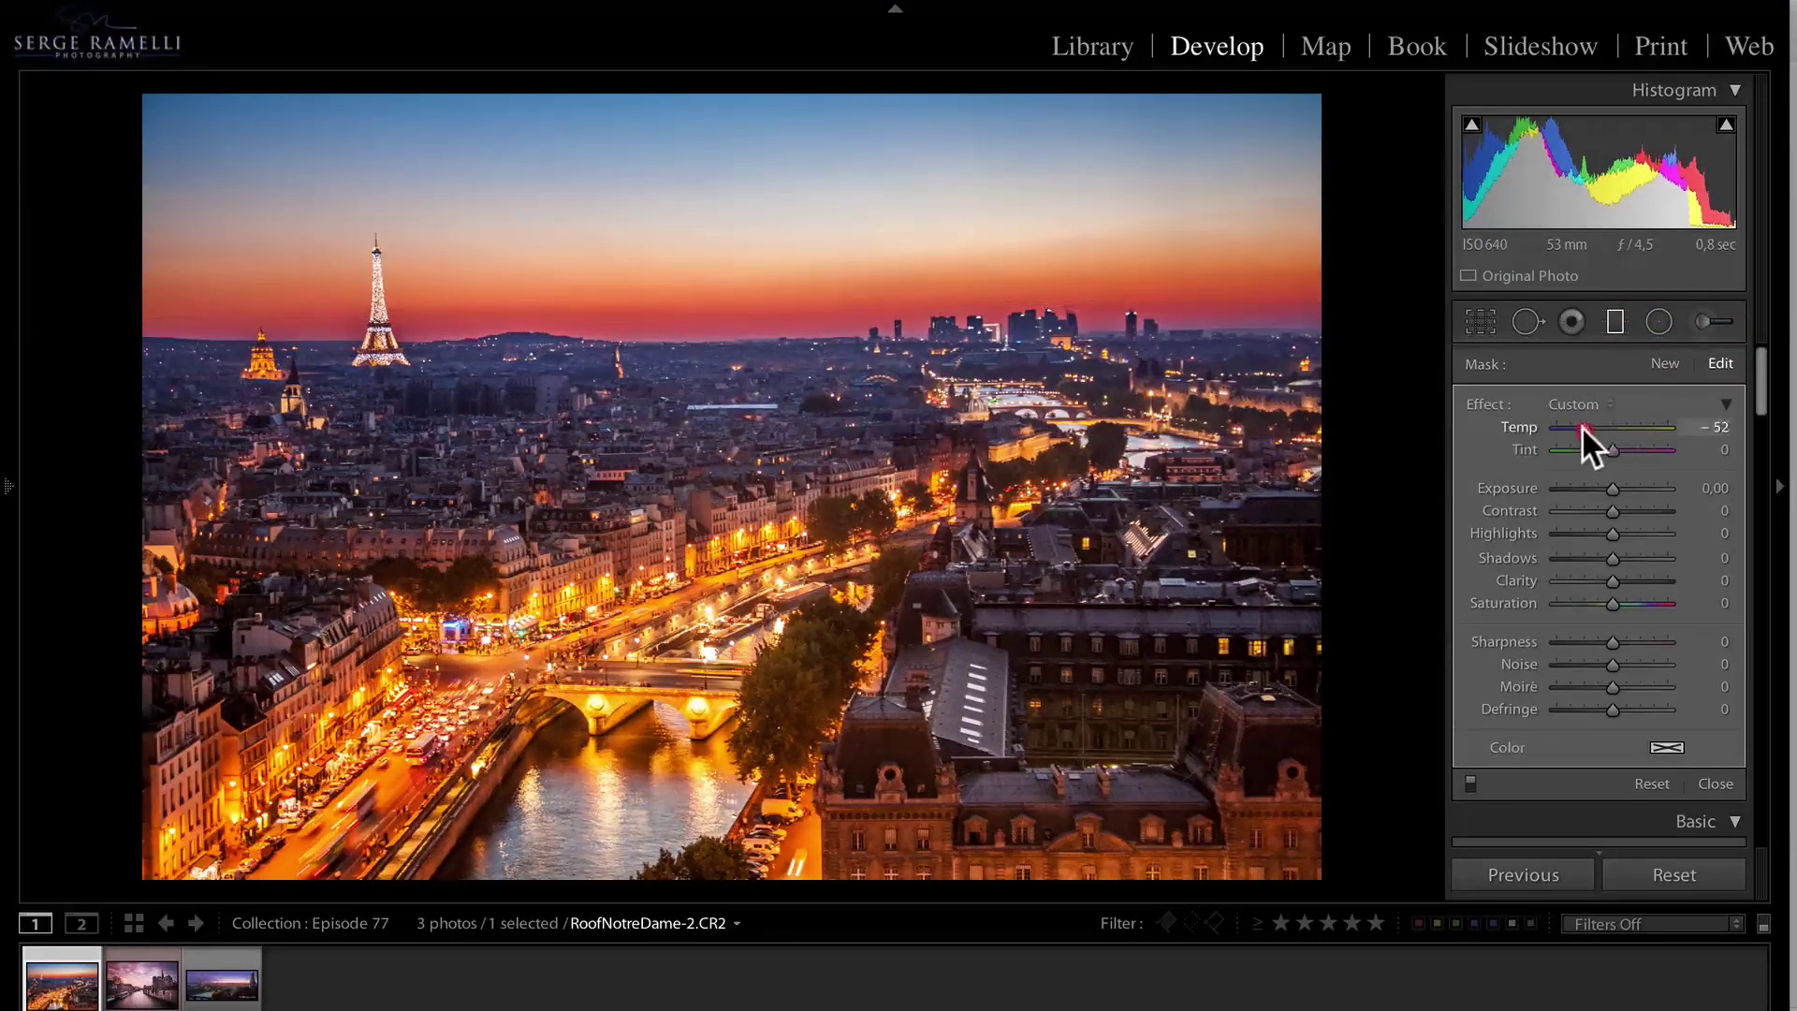
{"action": "mouse_move", "coordinate": [1613, 487]}
{"action": "left_mouse_down"}
{"action": "mouse_move", "coordinate": [1570, 487]}
{"action": "mouse_move", "coordinate": [1591, 487]}
{"action": "left_mouse_up"}
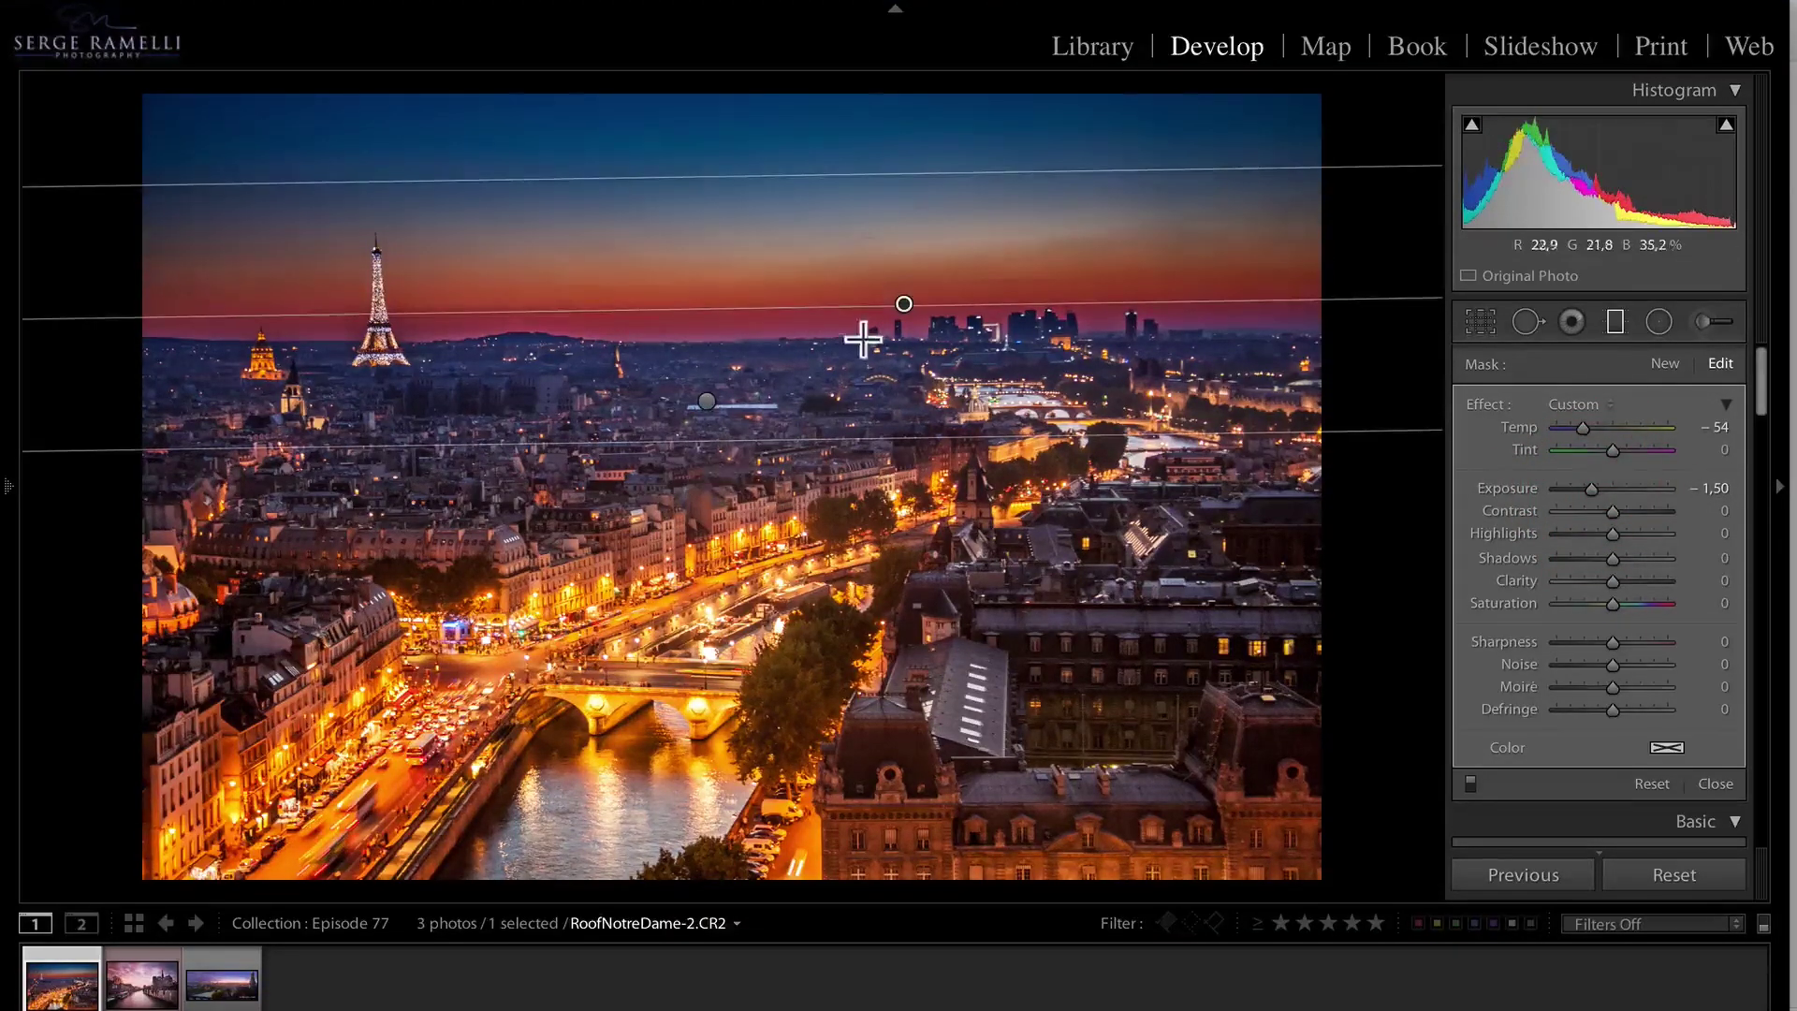
{"action": "left_click_drag", "start_coordinate": [912, 301], "coordinate": [886, 160]}
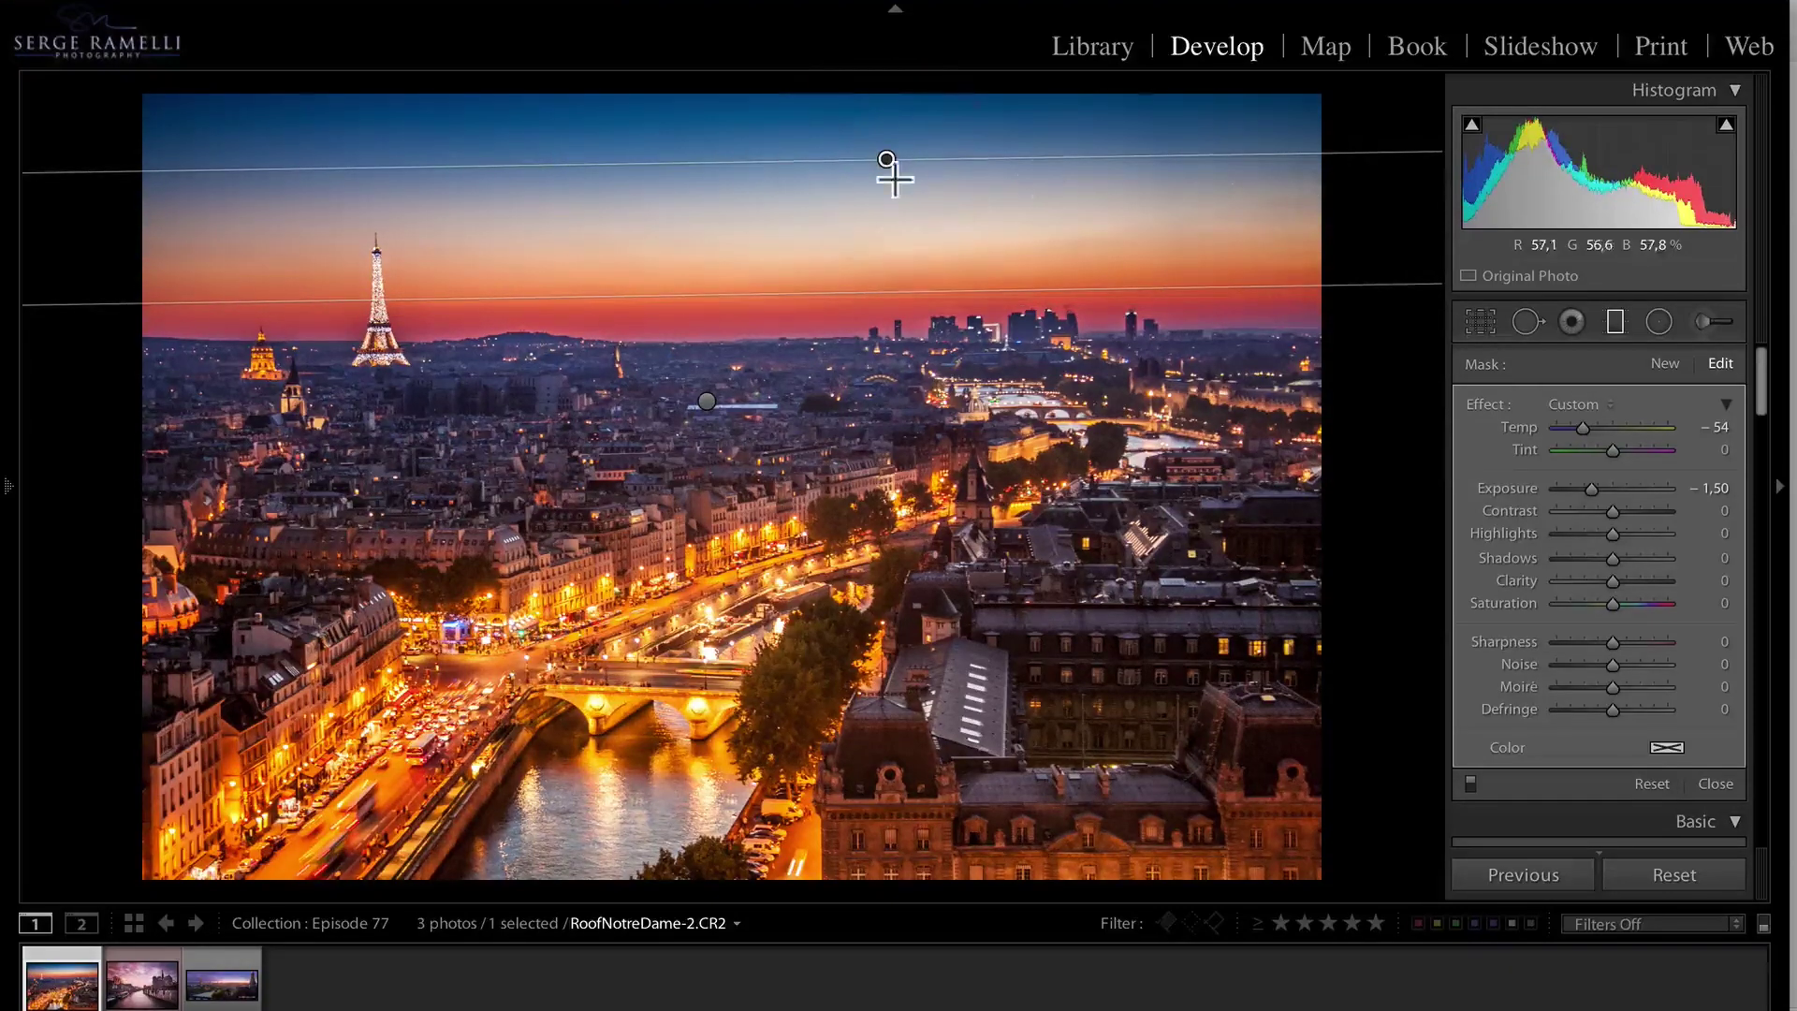
{"action": "mouse_move", "coordinate": [879, 209]}
{"action": "left_mouse_down"}
{"action": "mouse_move", "coordinate": [874, 228]}
{"action": "mouse_move", "coordinate": [879, 196]}
{"action": "left_mouse_up"}
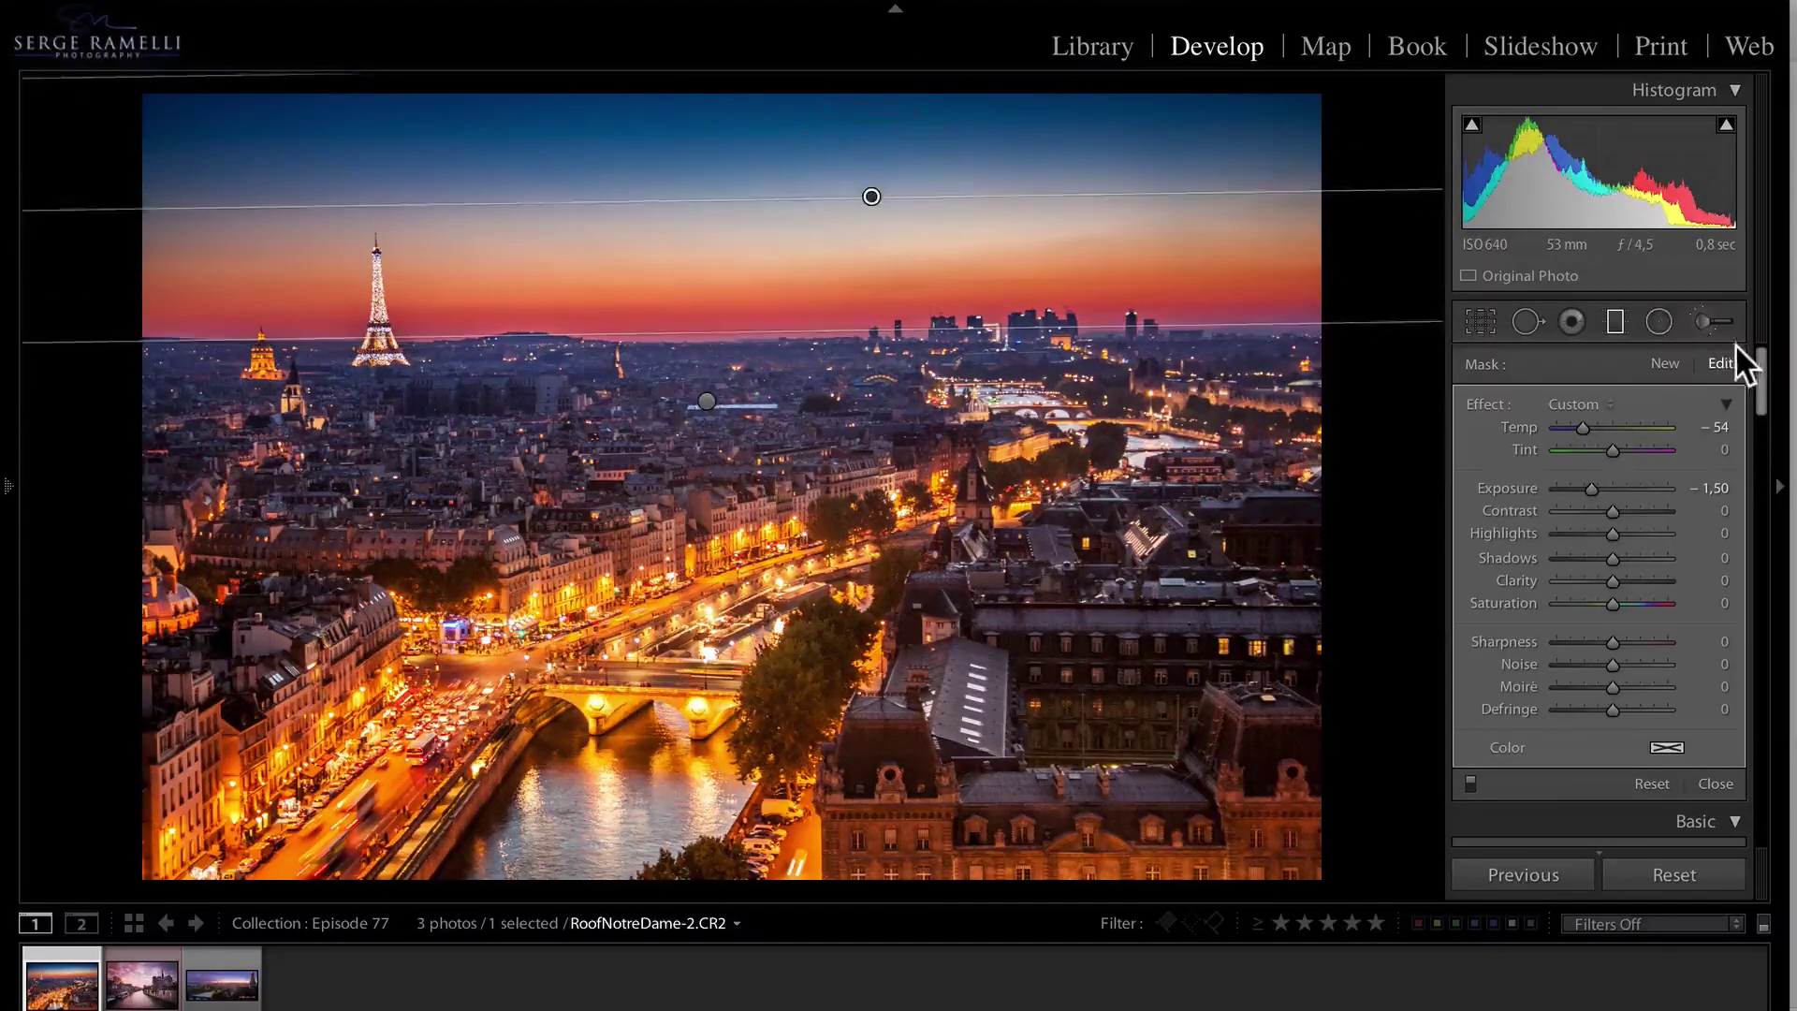
Compare the photo with and without the graduated filters, and set the sky filter's Temp to −25 and Exposure to −1.00
{"action": "left_click", "coordinate": [1469, 782]}
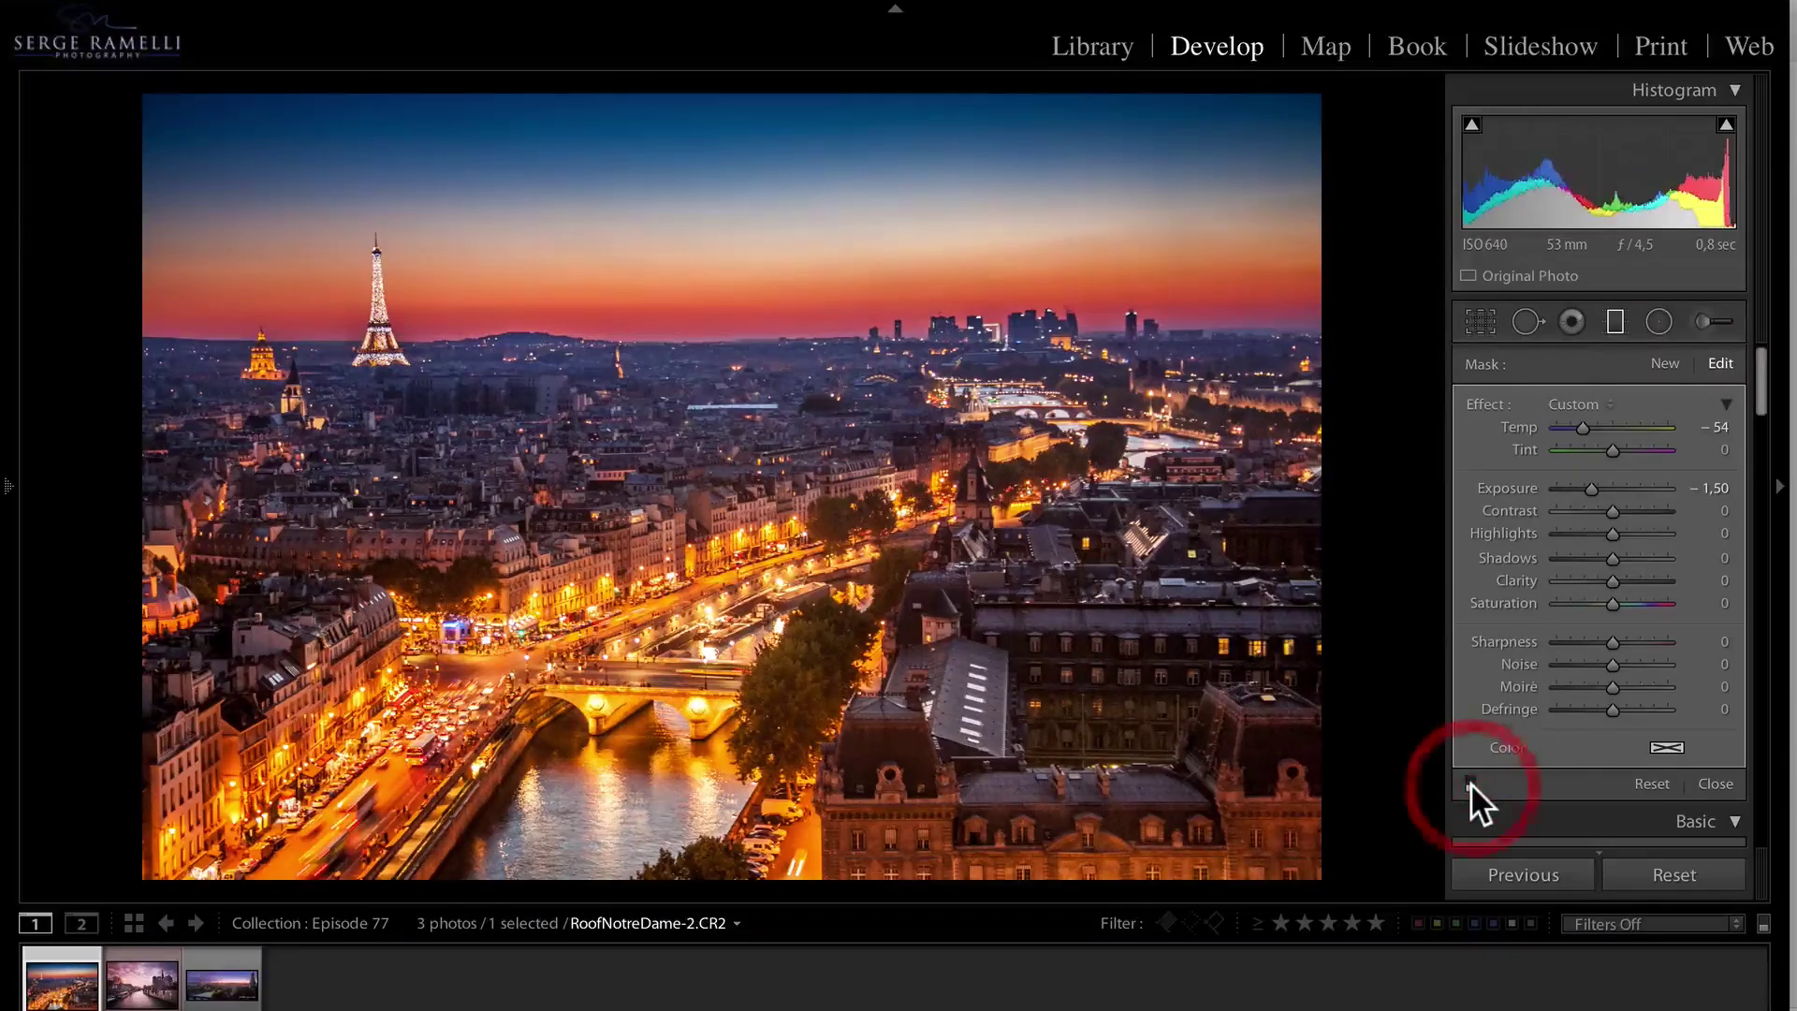
{"action": "left_click", "coordinate": [1469, 782]}
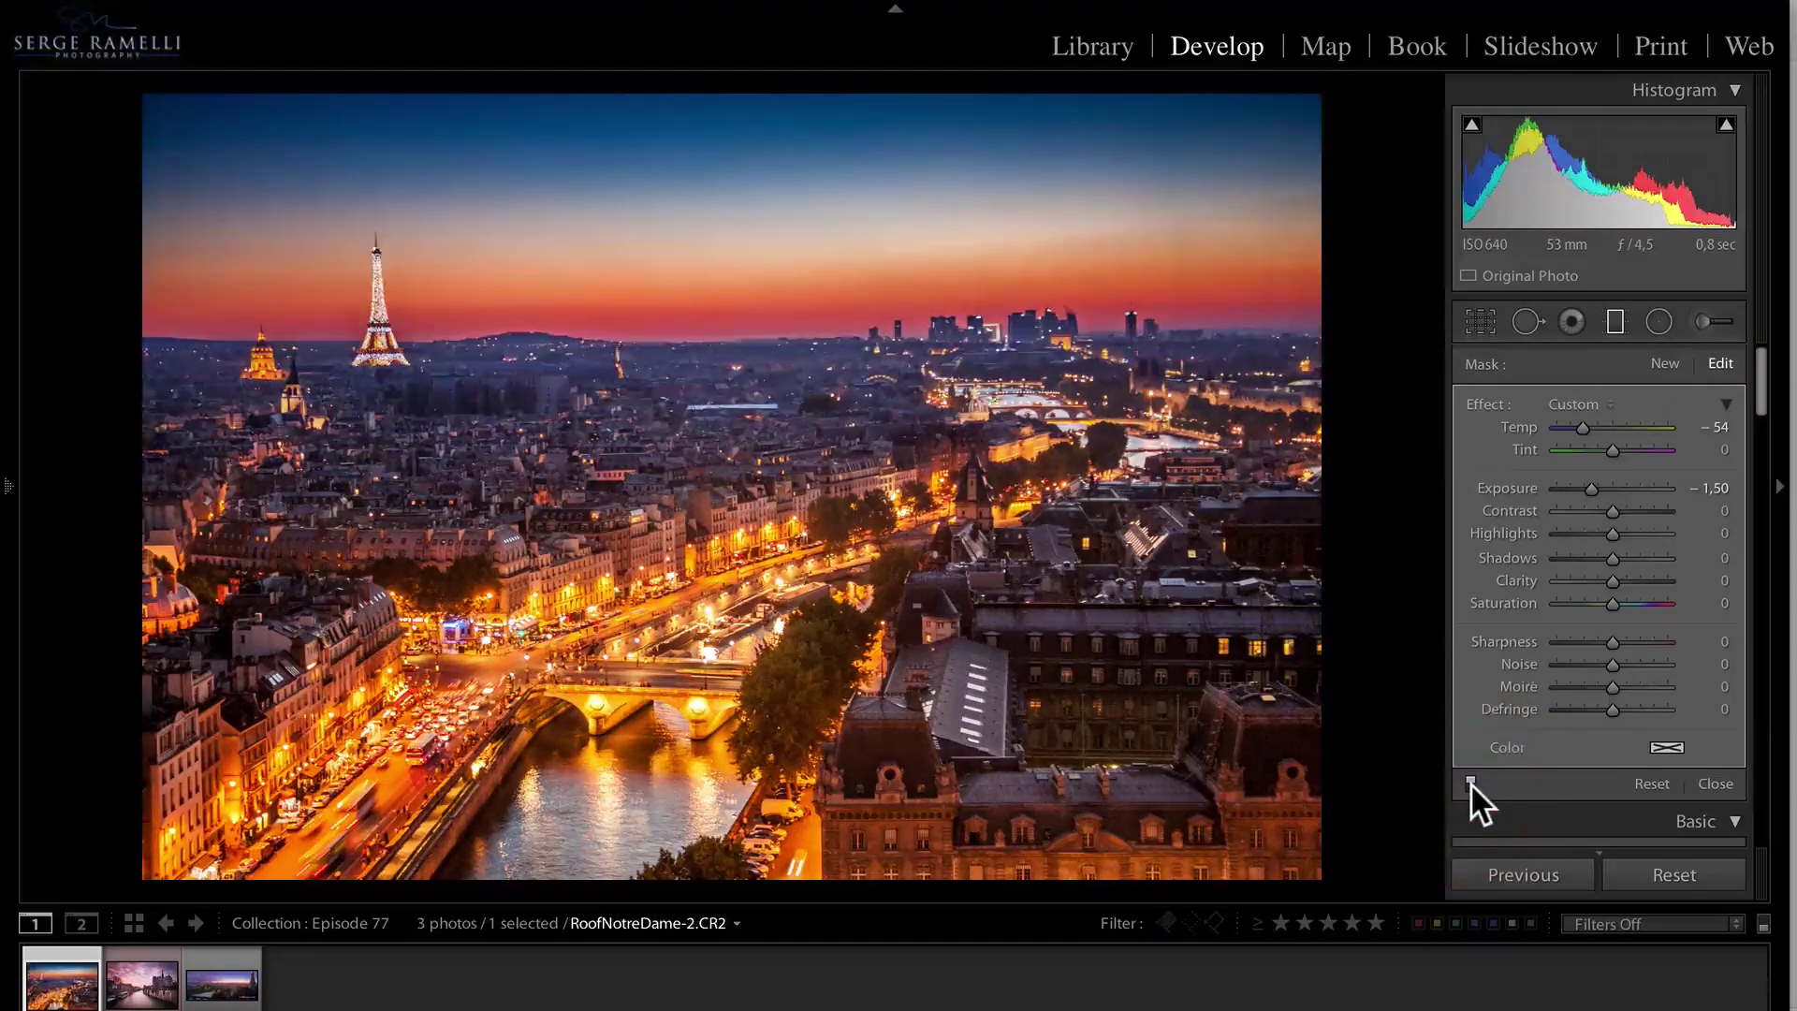
{"action": "left_click_drag", "start_coordinate": [1578, 423], "coordinate": [1591, 424]}
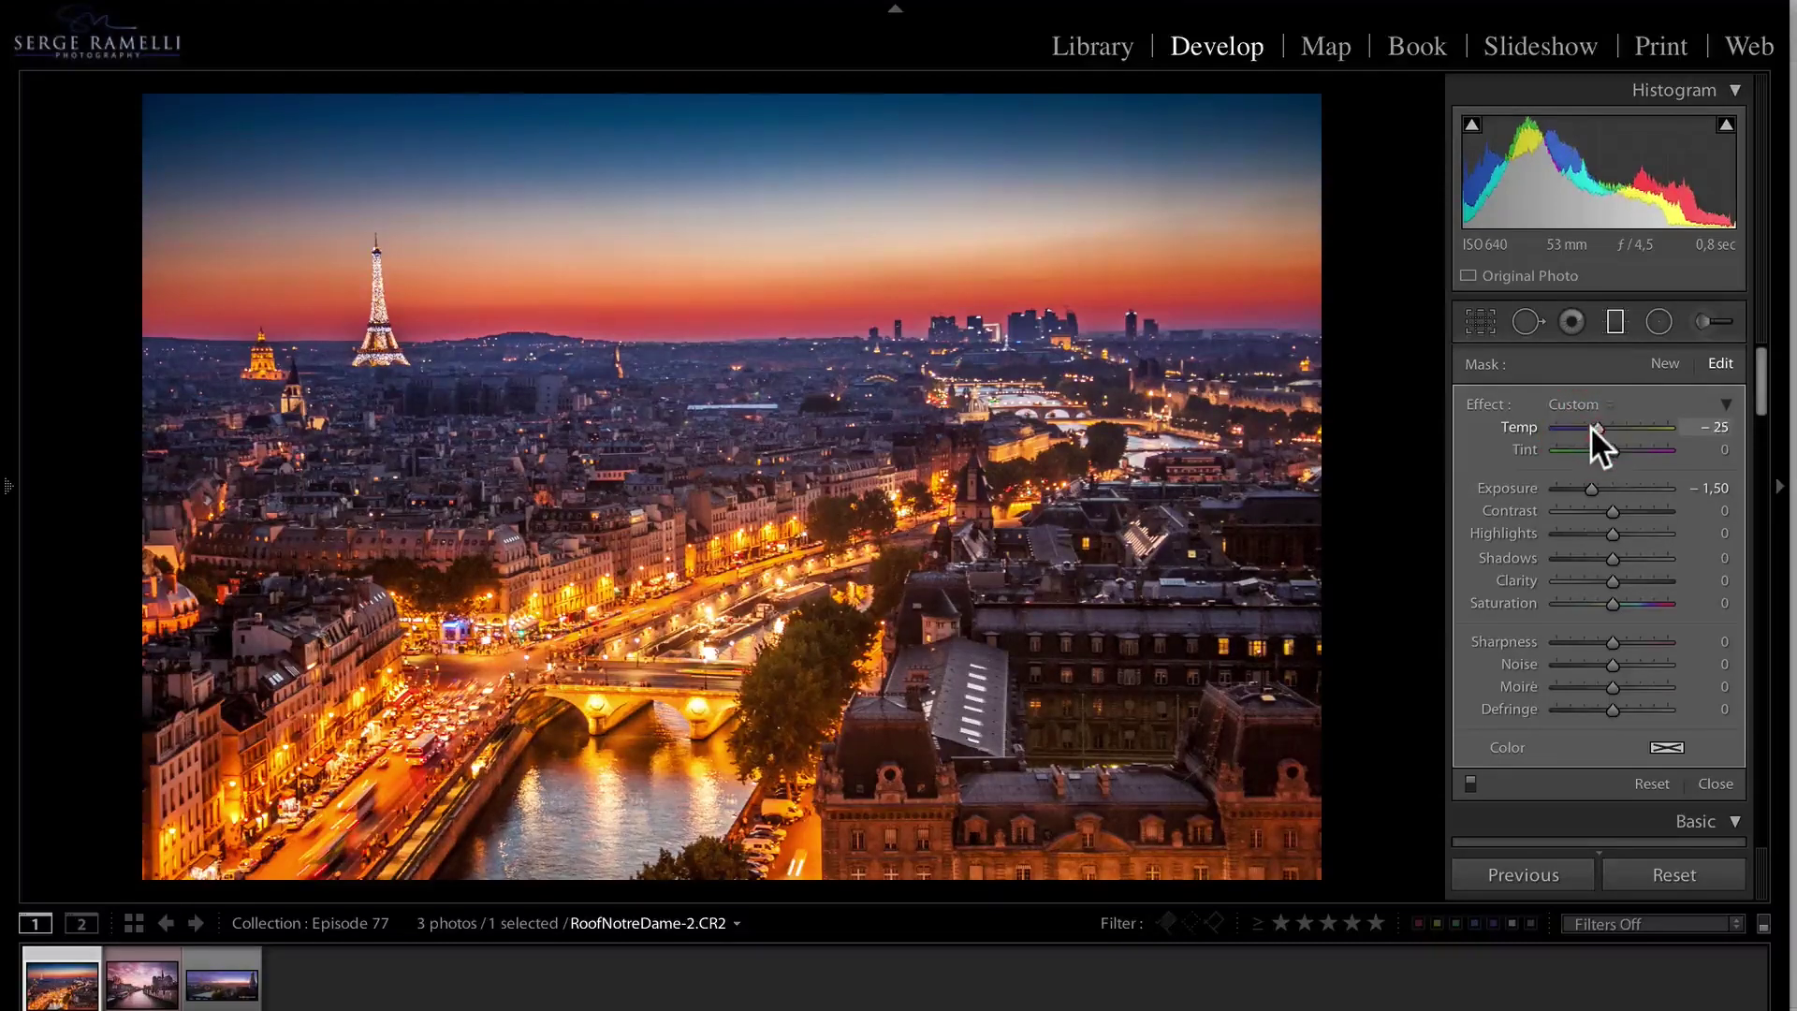
{"action": "left_click_drag", "start_coordinate": [1591, 486], "coordinate": [1598, 487]}
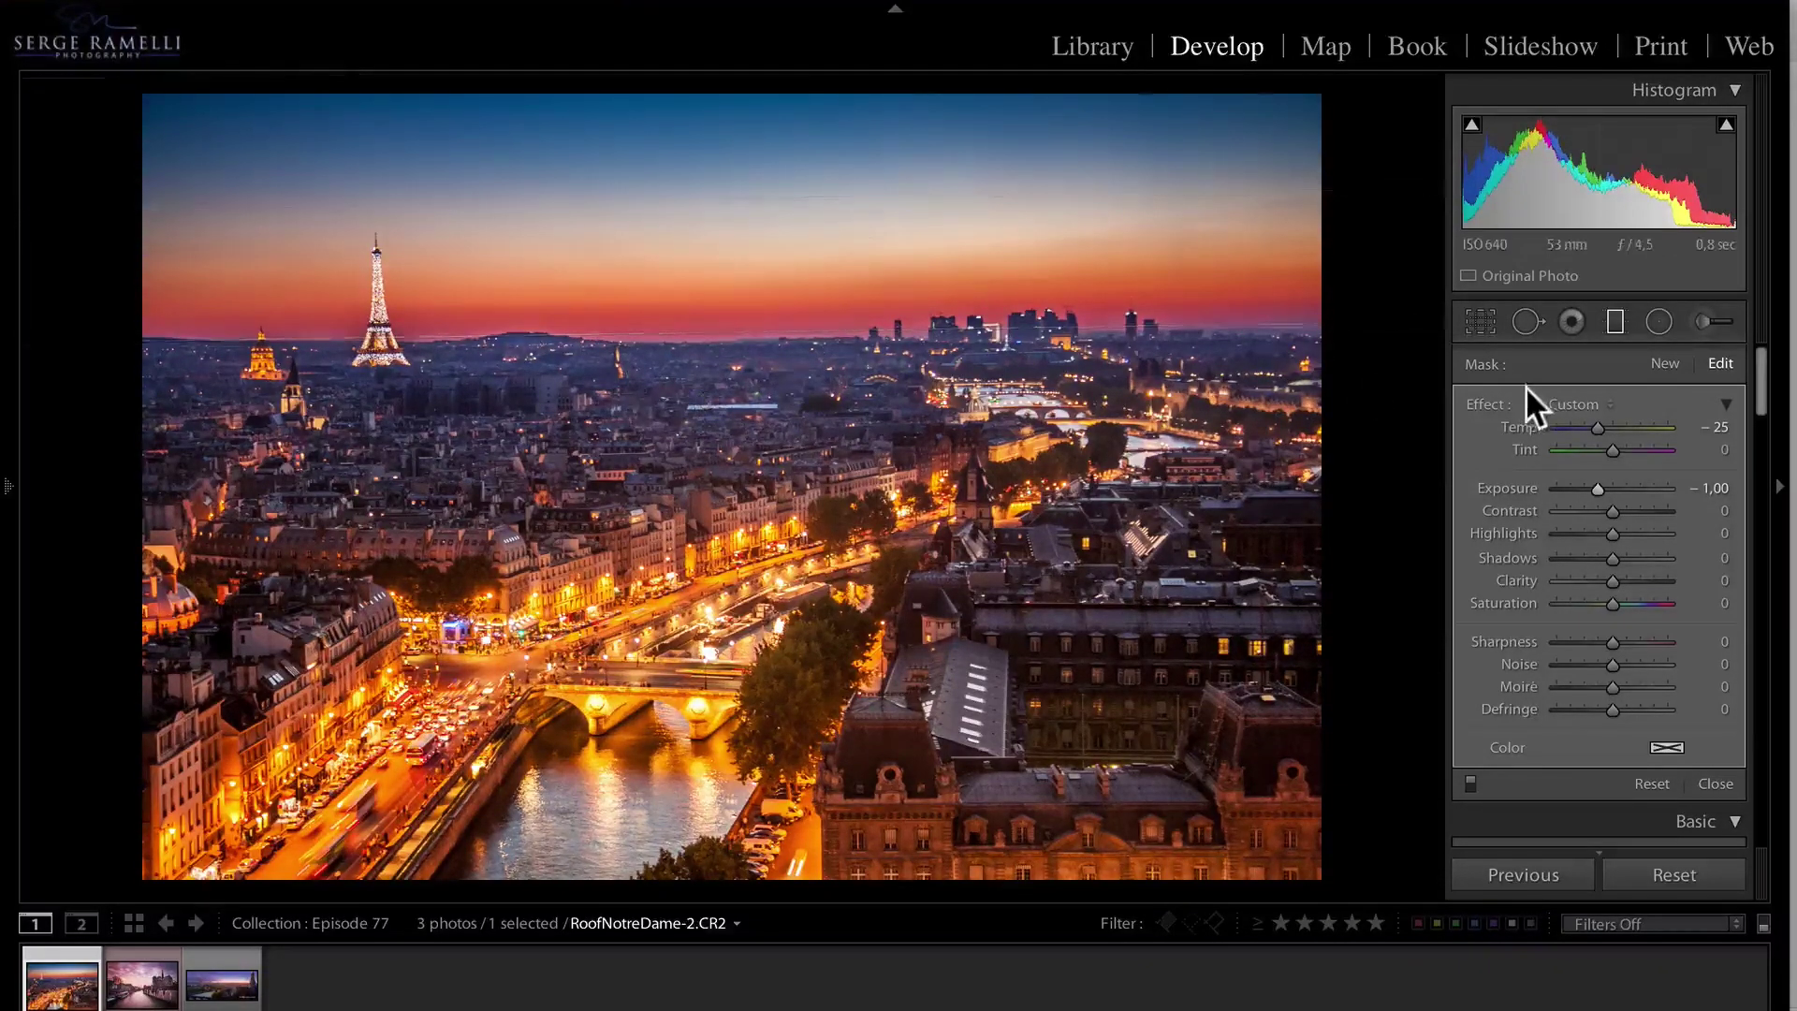
Add a graduated filter rising from the foreground over the river and buildings, with Temp 25 and Exposure −1.00, and extend its upper edge
{"action": "left_click_drag", "start_coordinate": [780, 817], "coordinate": [794, 556]}
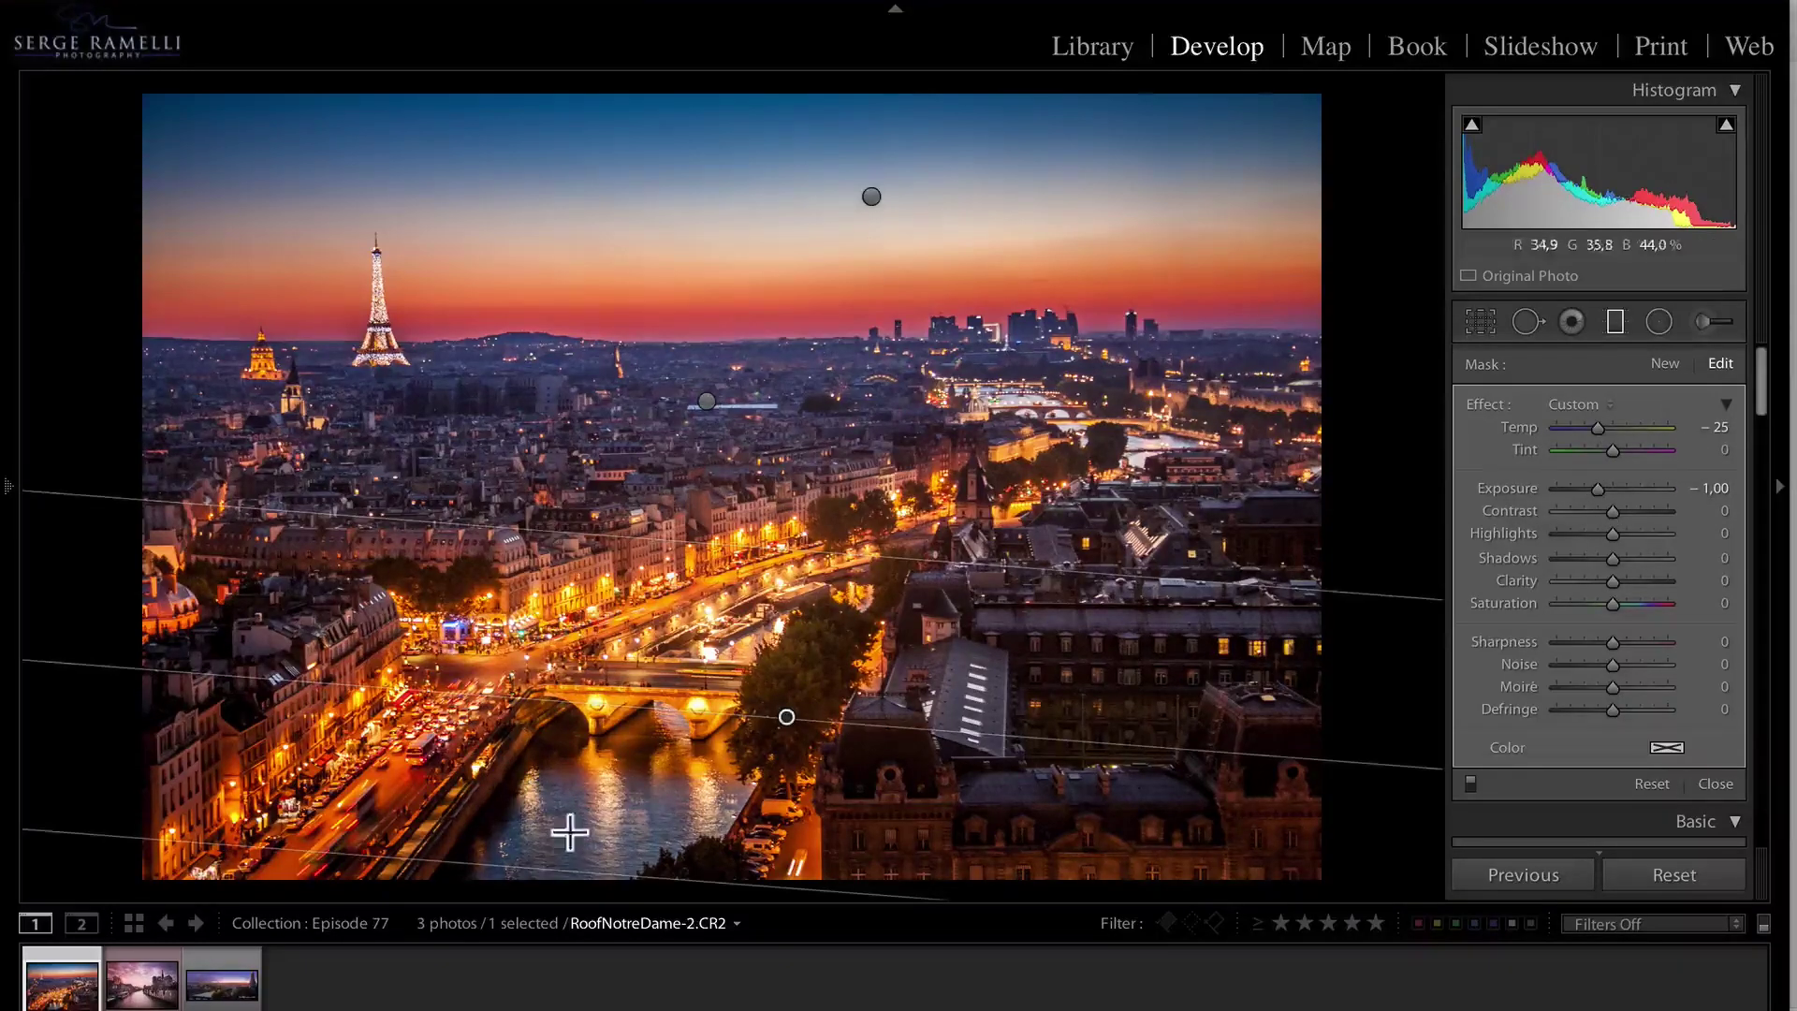
{"action": "left_click_drag", "start_coordinate": [1593, 425], "coordinate": [1625, 425]}
{"action": "left_click_drag", "start_coordinate": [823, 574], "coordinate": [874, 403]}
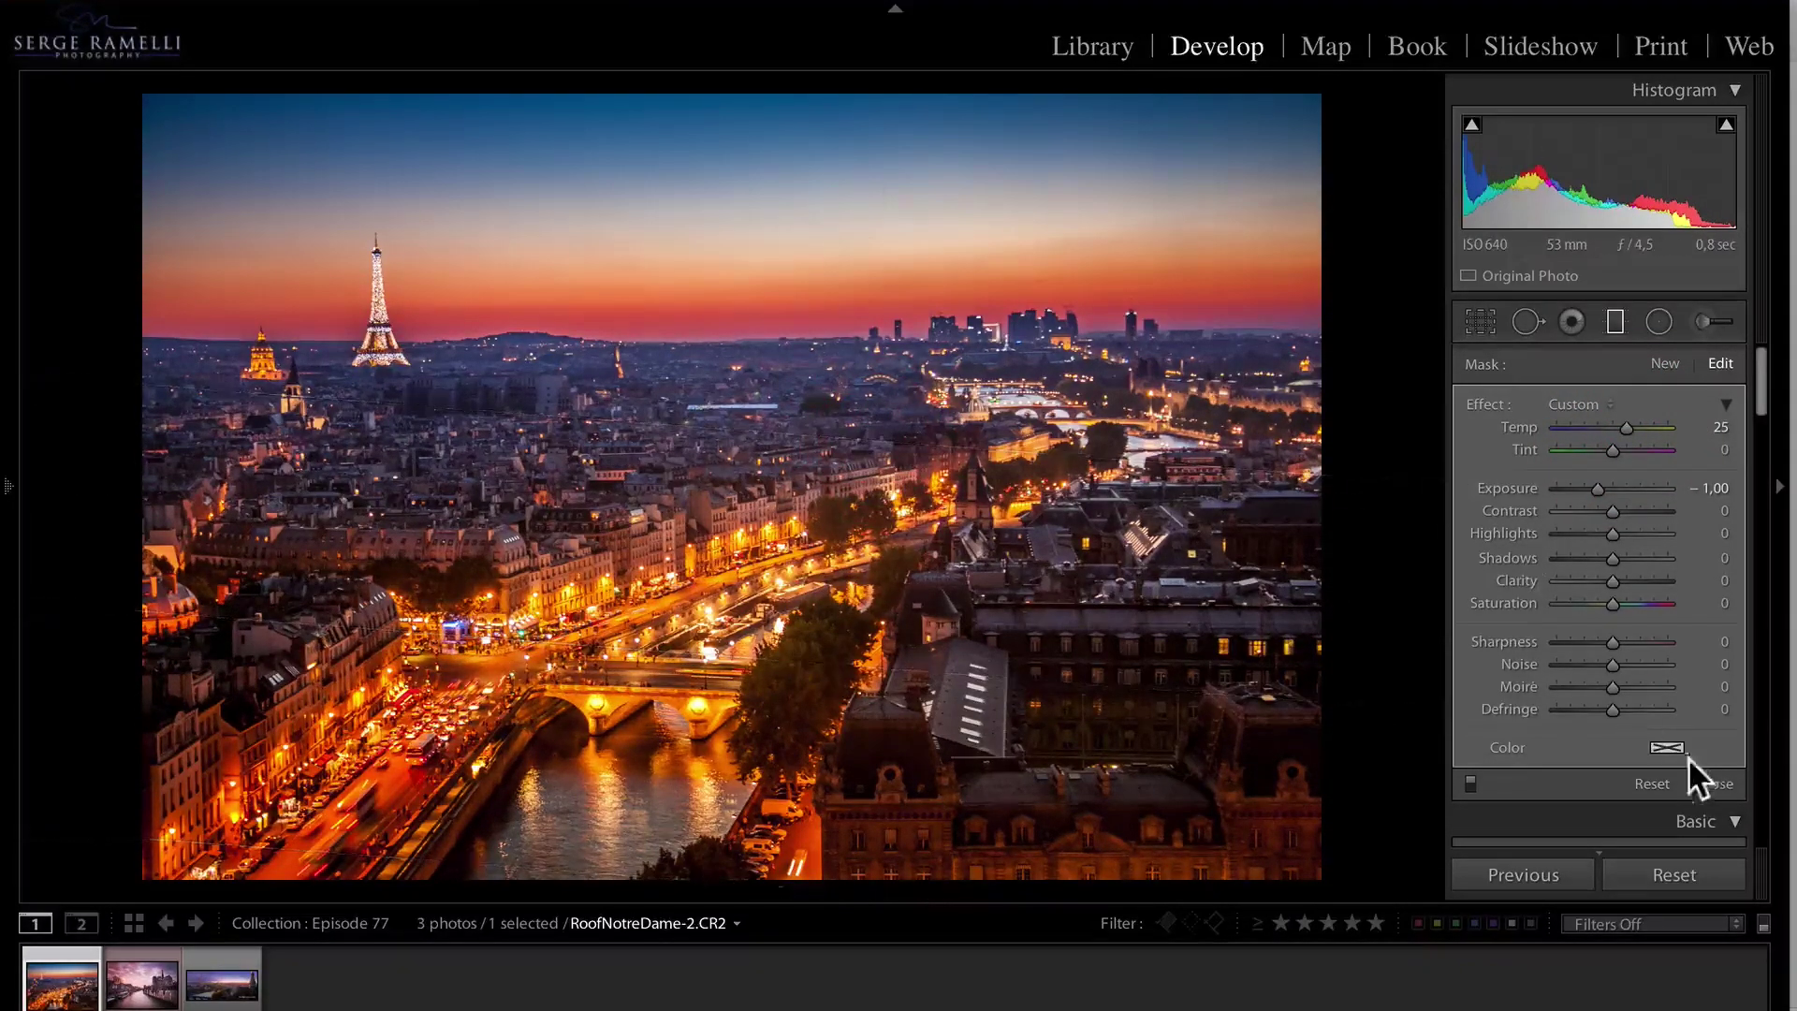
Compare the photo with all graduated filters off and on, and close the filter tool
{"action": "left_click", "coordinate": [1471, 782]}
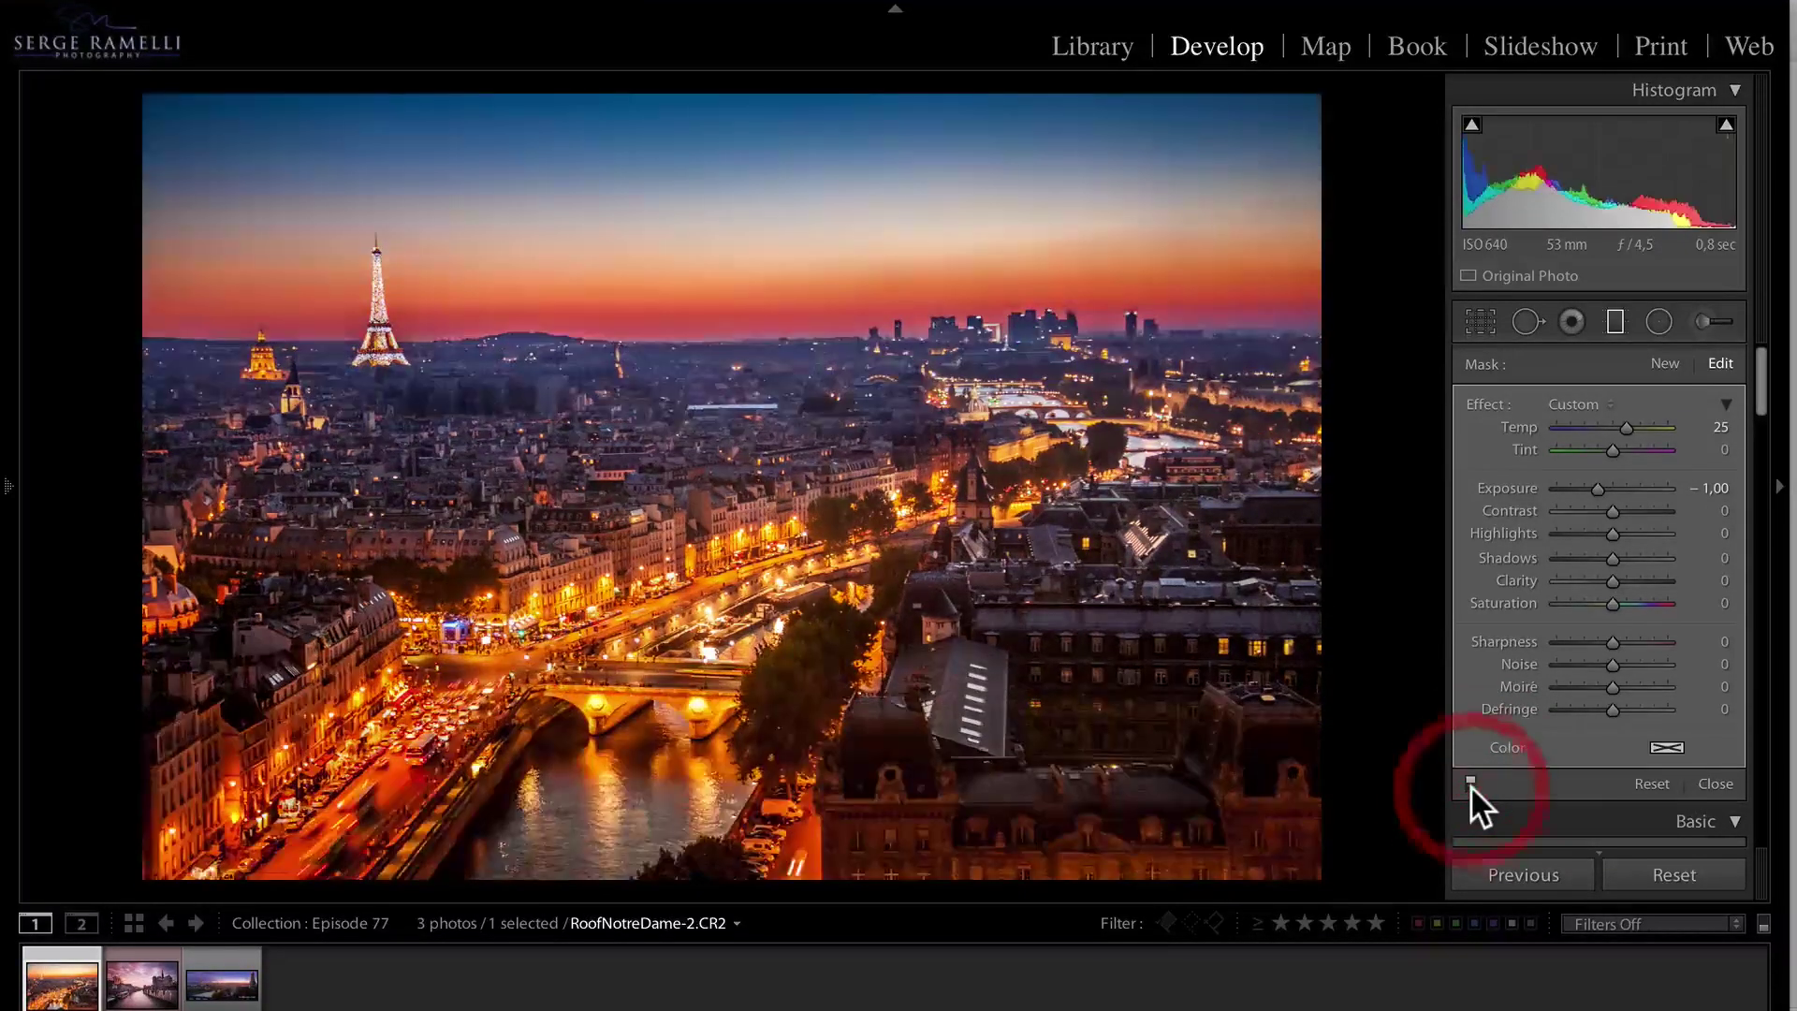
{"action": "left_click", "coordinate": [1471, 782]}
{"action": "left_click", "coordinate": [1470, 782]}
{"action": "left_click", "coordinate": [1471, 783]}
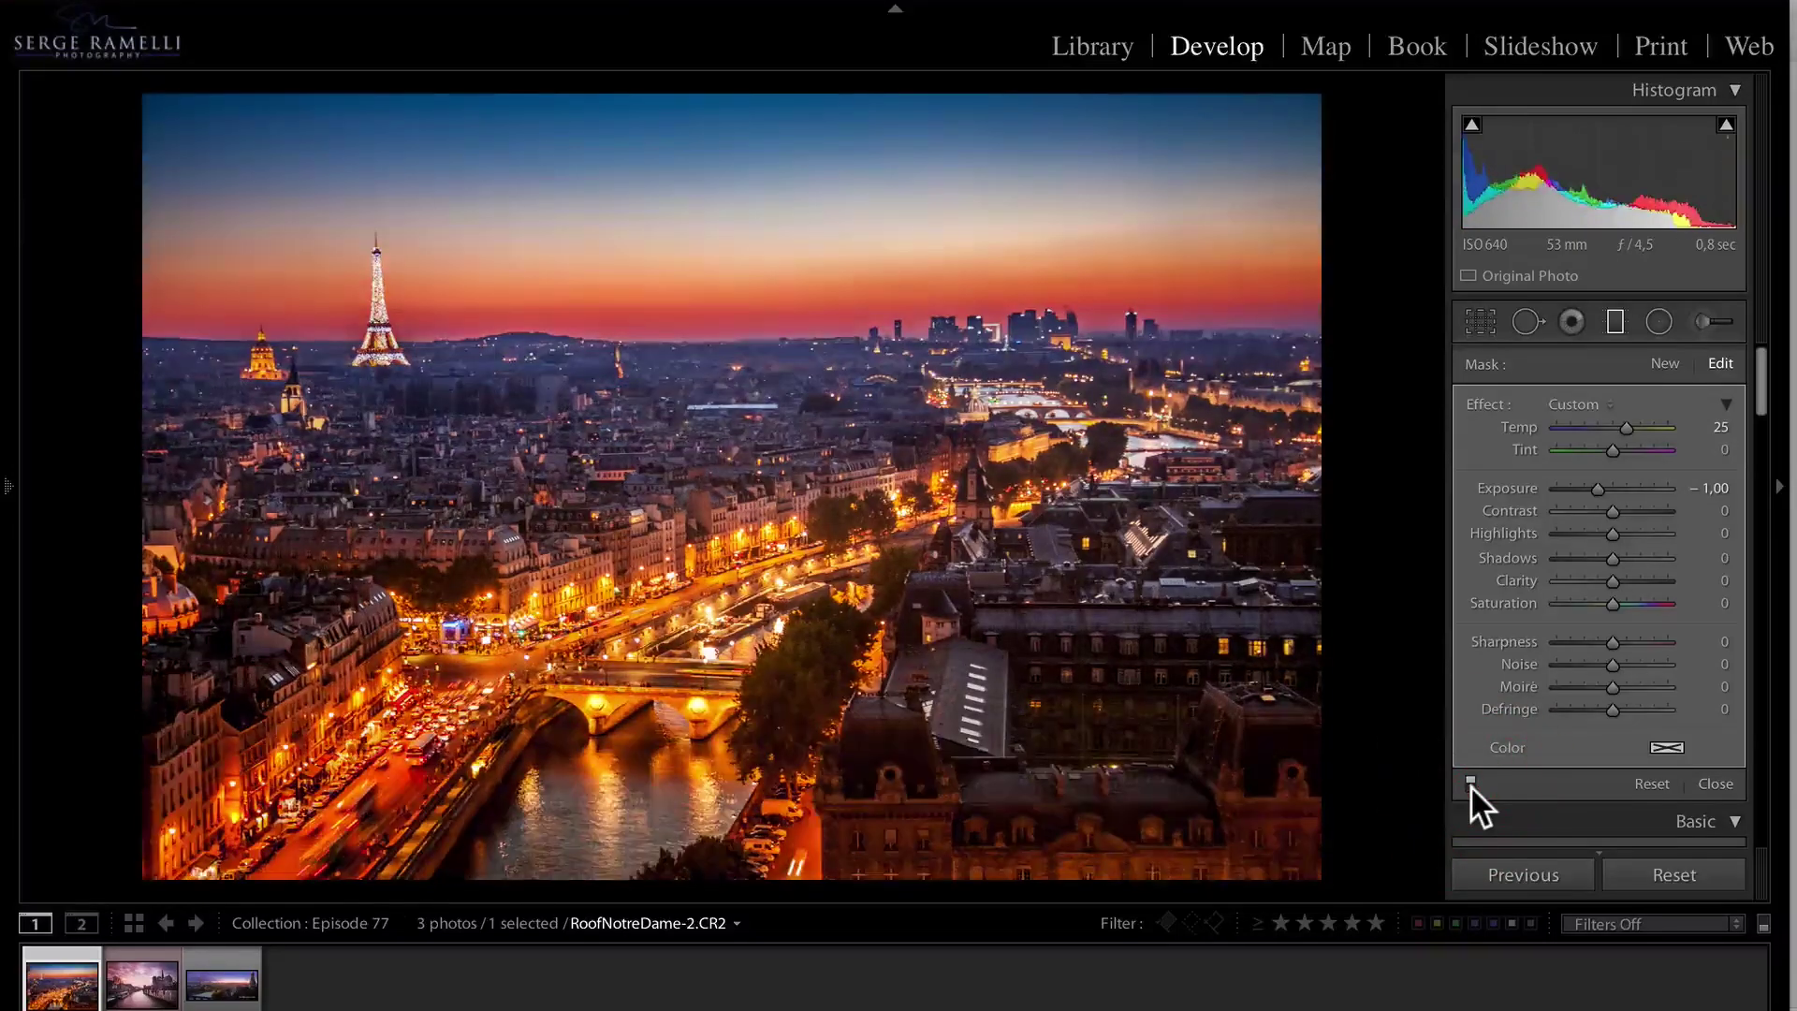
{"action": "left_click", "coordinate": [1720, 783]}
Switch to the browser, re-examine the Ratatouille and panda artworks as colour-depth references, and return to Lightroom
{"action": "key", "text": "super+Tab"}
{"action": "left_click", "coordinate": [633, 543]}
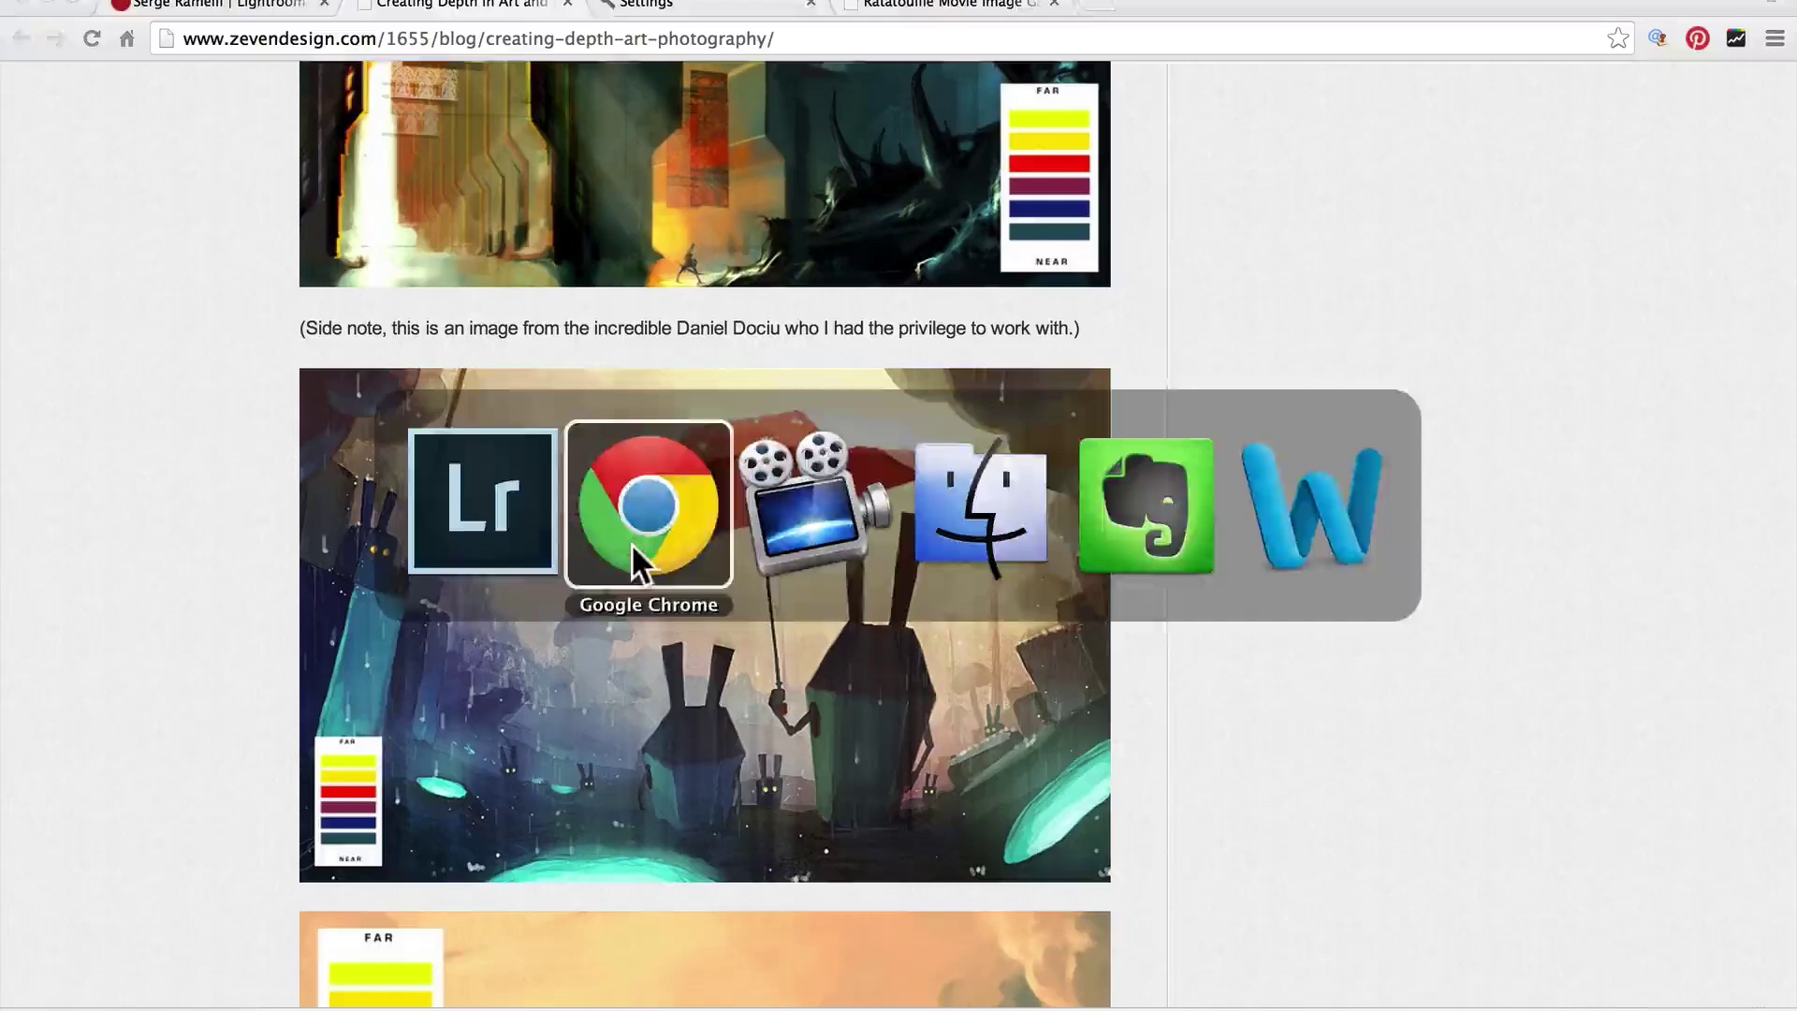
{"action": "scroll", "coordinate": [1117, 558], "scroll_direction": "up", "scroll_amount": 5}
{"action": "scroll", "coordinate": [1117, 557], "scroll_direction": "up", "scroll_amount": 10}
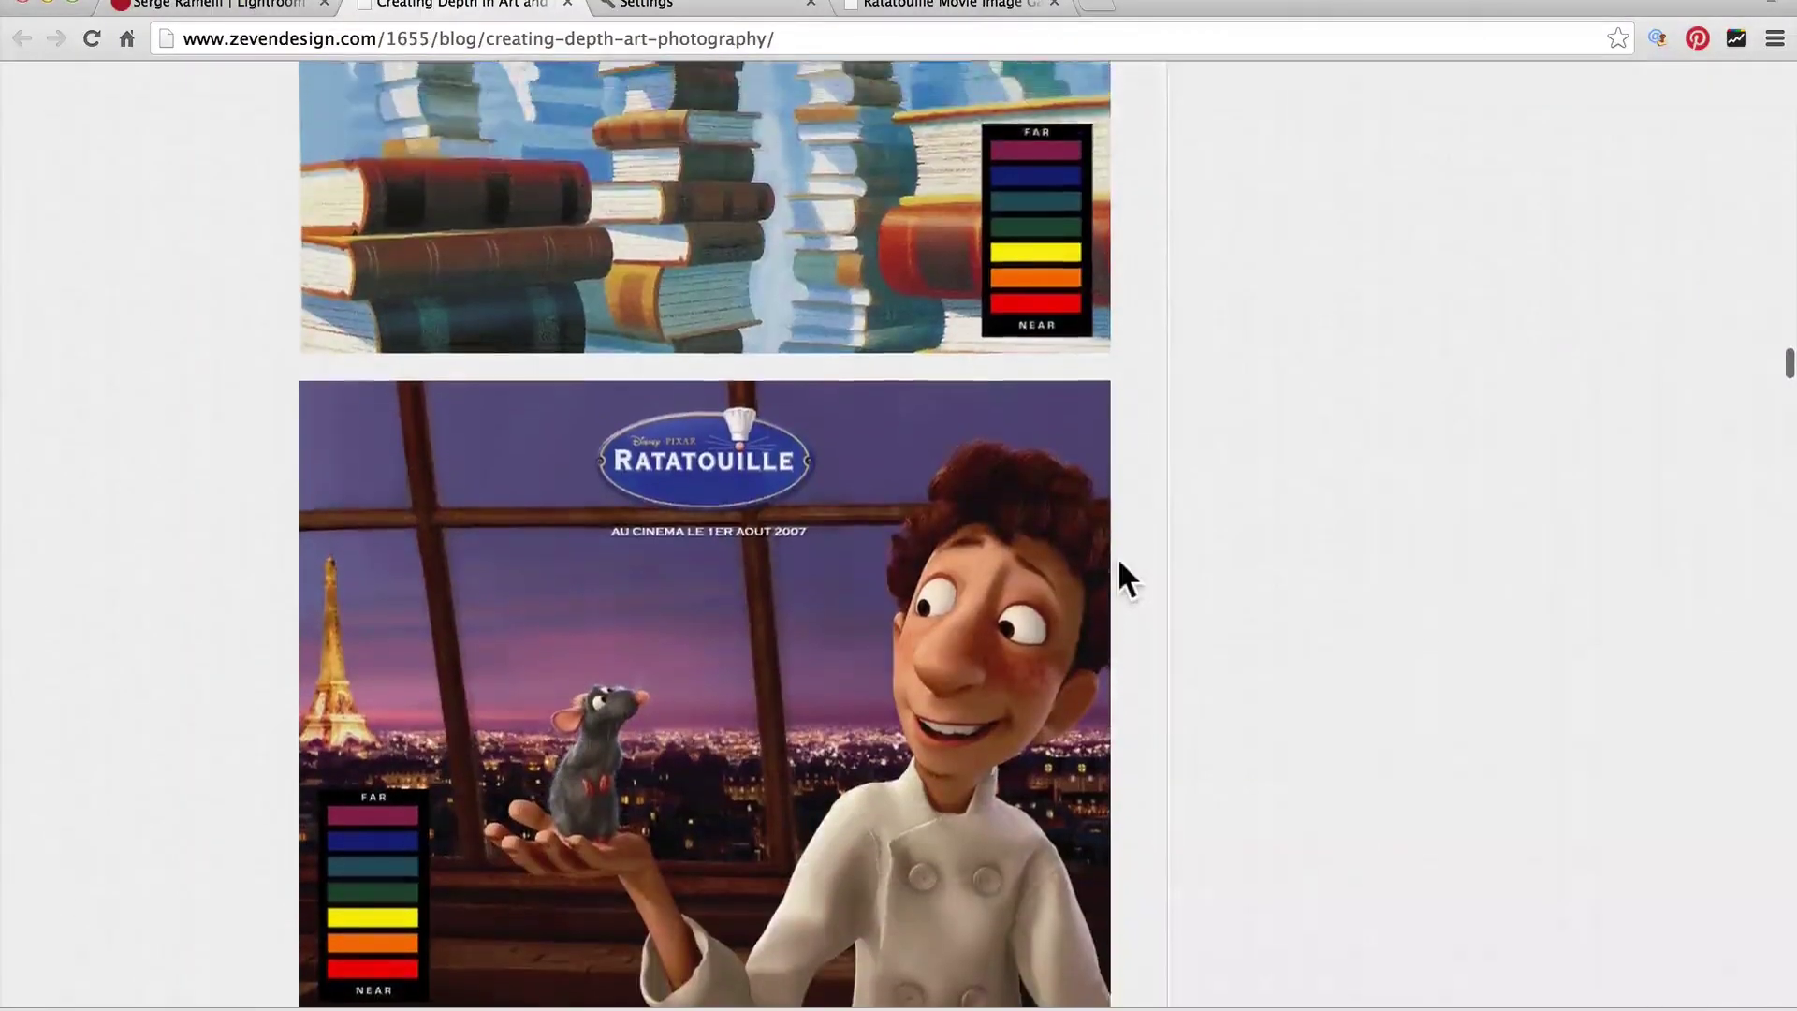
{"action": "scroll", "coordinate": [690, 771], "scroll_direction": "down", "scroll_amount": 1}
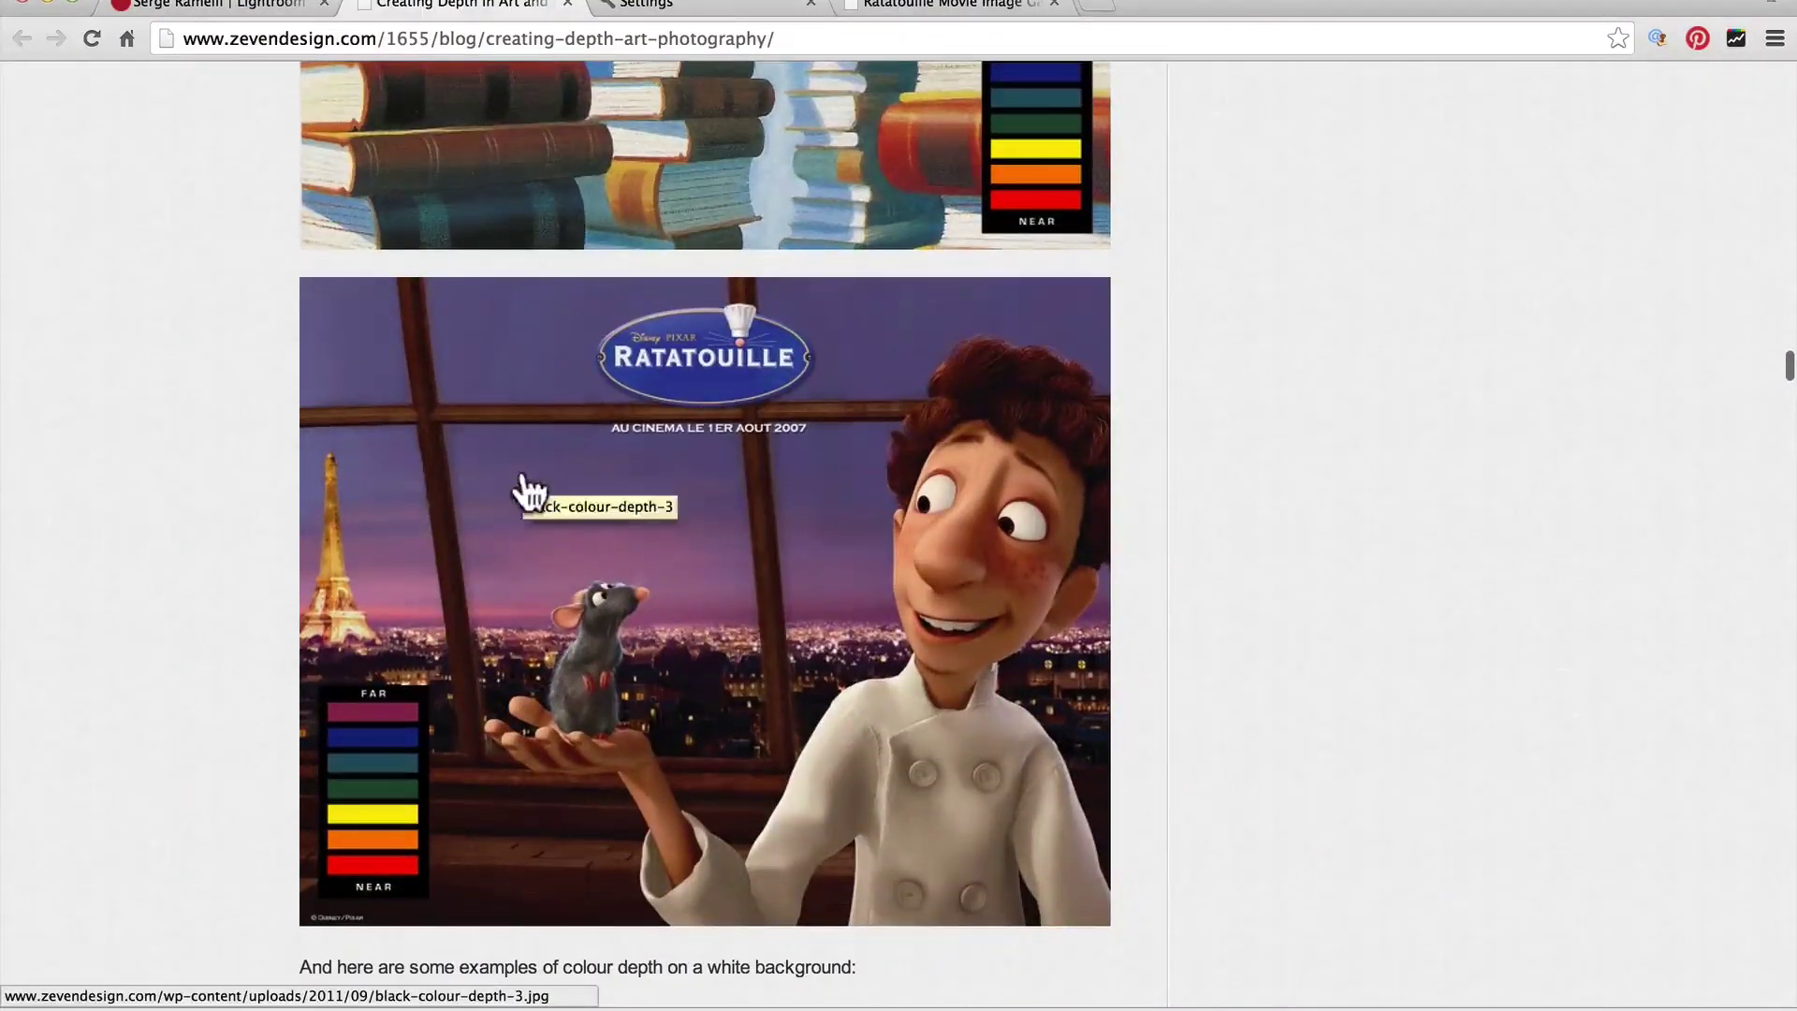
{"action": "scroll", "coordinate": [526, 489], "scroll_direction": "up", "scroll_amount": 5}
{"action": "scroll", "coordinate": [644, 436], "scroll_direction": "up", "scroll_amount": 10}
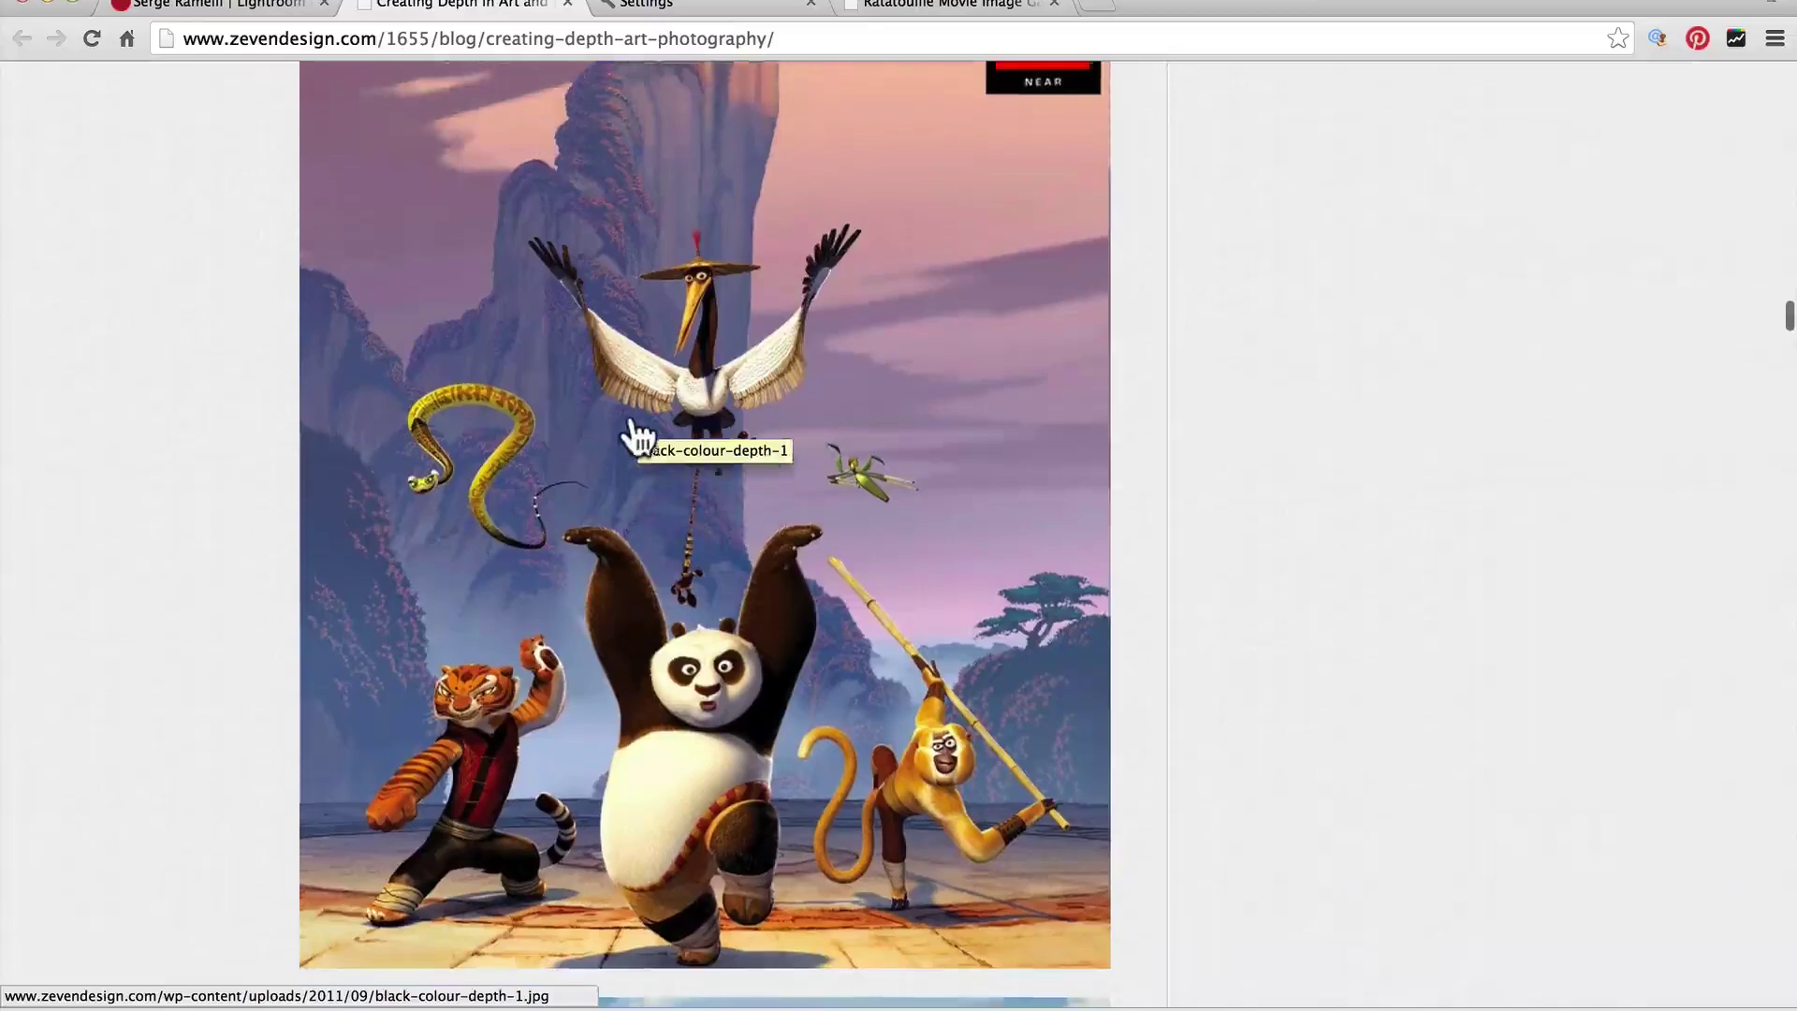
{"action": "key", "text": "super+Tab"}
{"action": "left_click", "coordinate": [649, 496]}
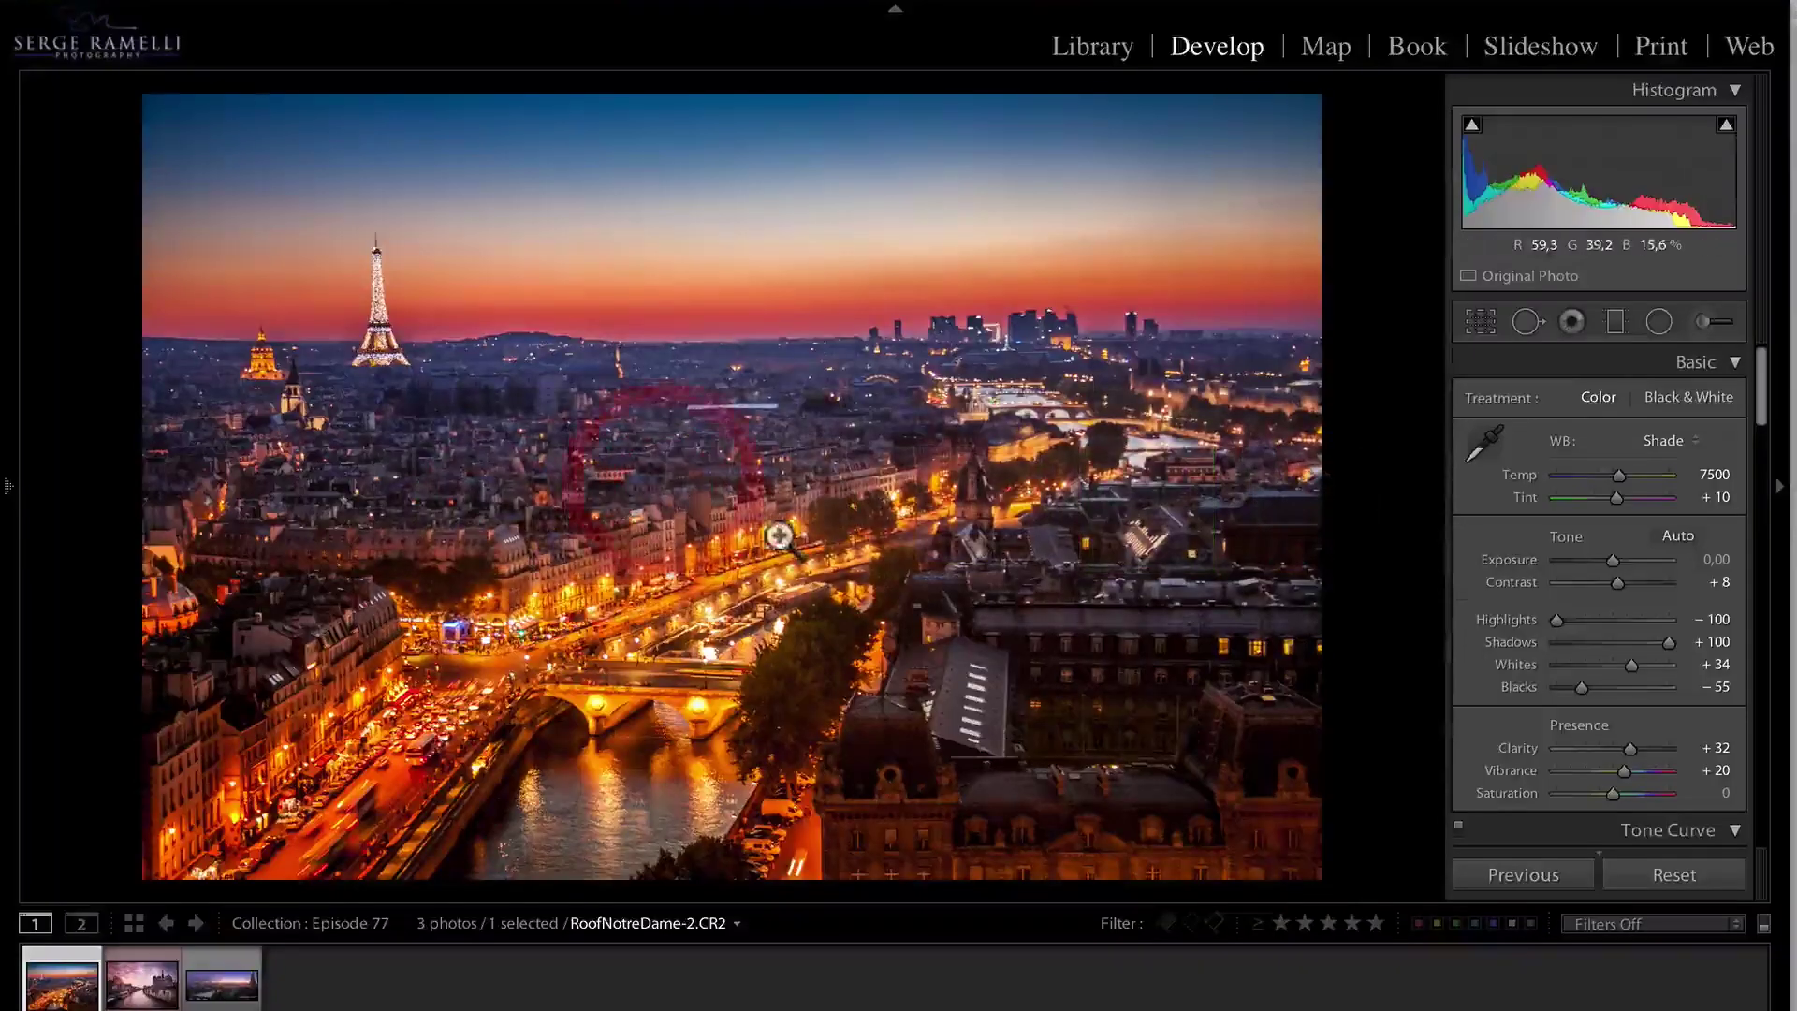
Zoom into the dark rooftops and set the Luminance noise reduction to 39
{"action": "left_click", "coordinate": [1217, 633]}
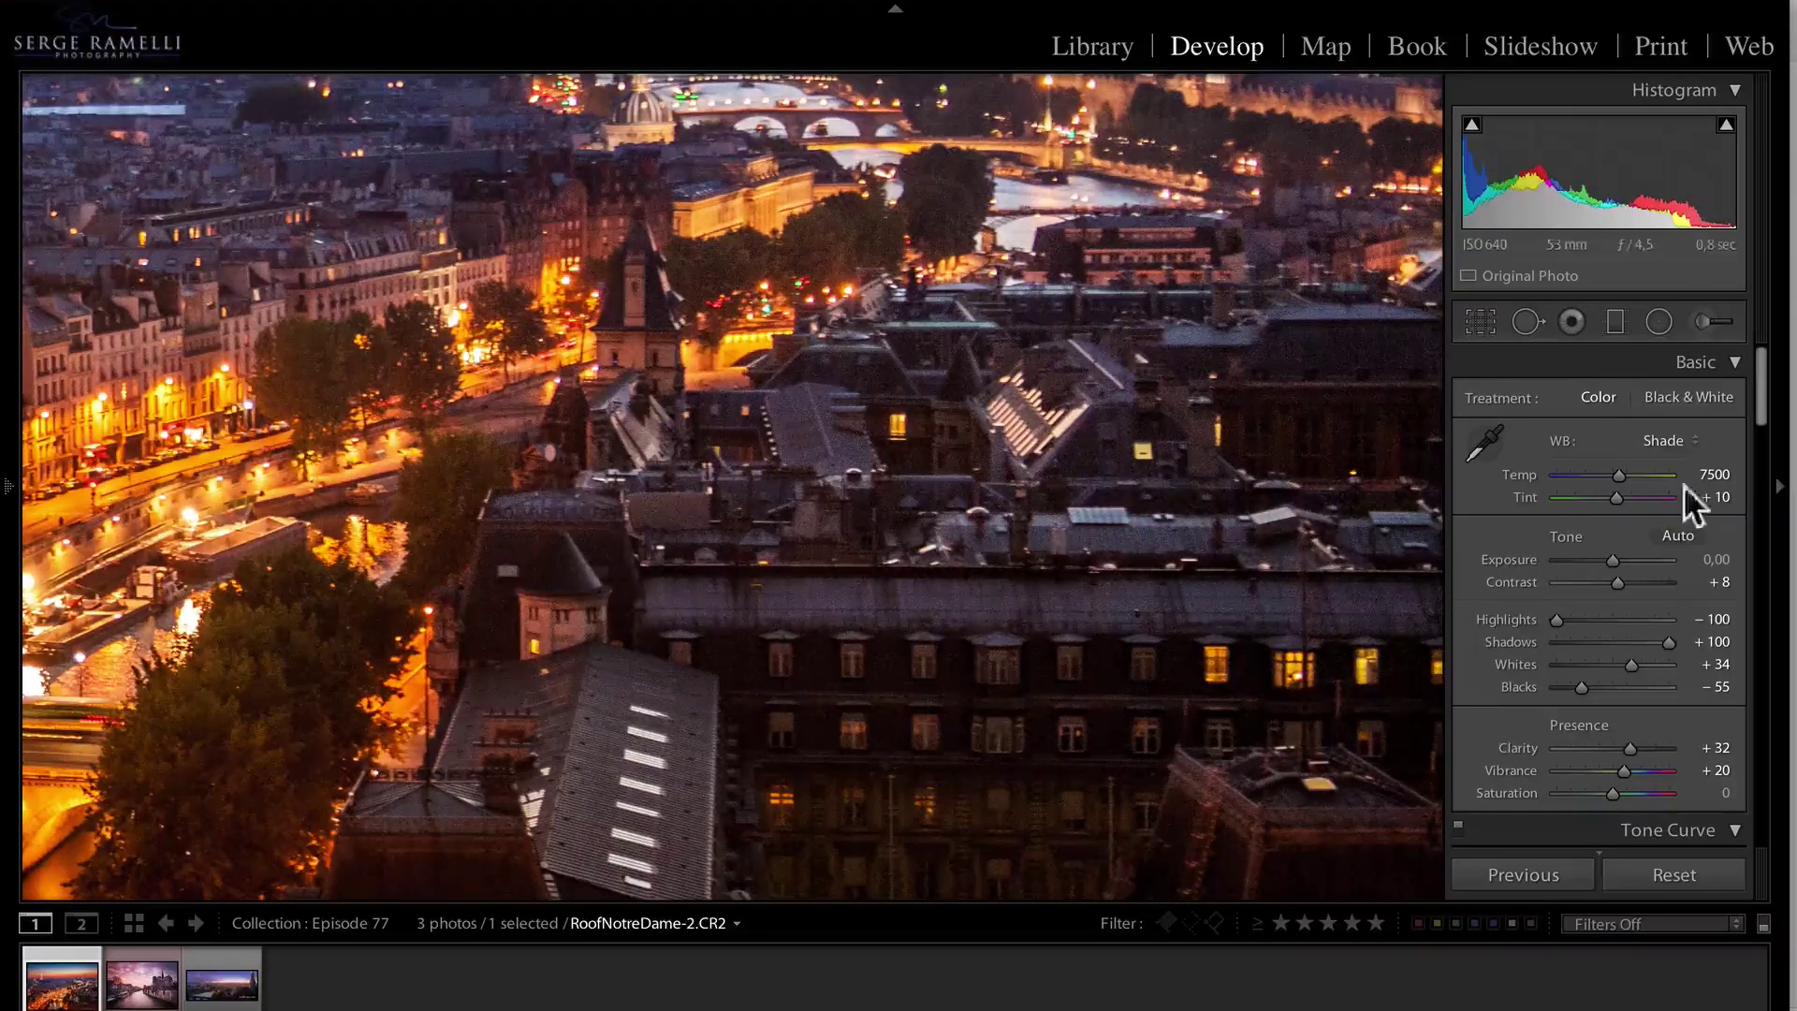
{"action": "left_click_drag", "start_coordinate": [1765, 441], "coordinate": [1735, 548]}
{"action": "scroll", "coordinate": [1735, 548], "scroll_direction": "down", "scroll_amount": 10}
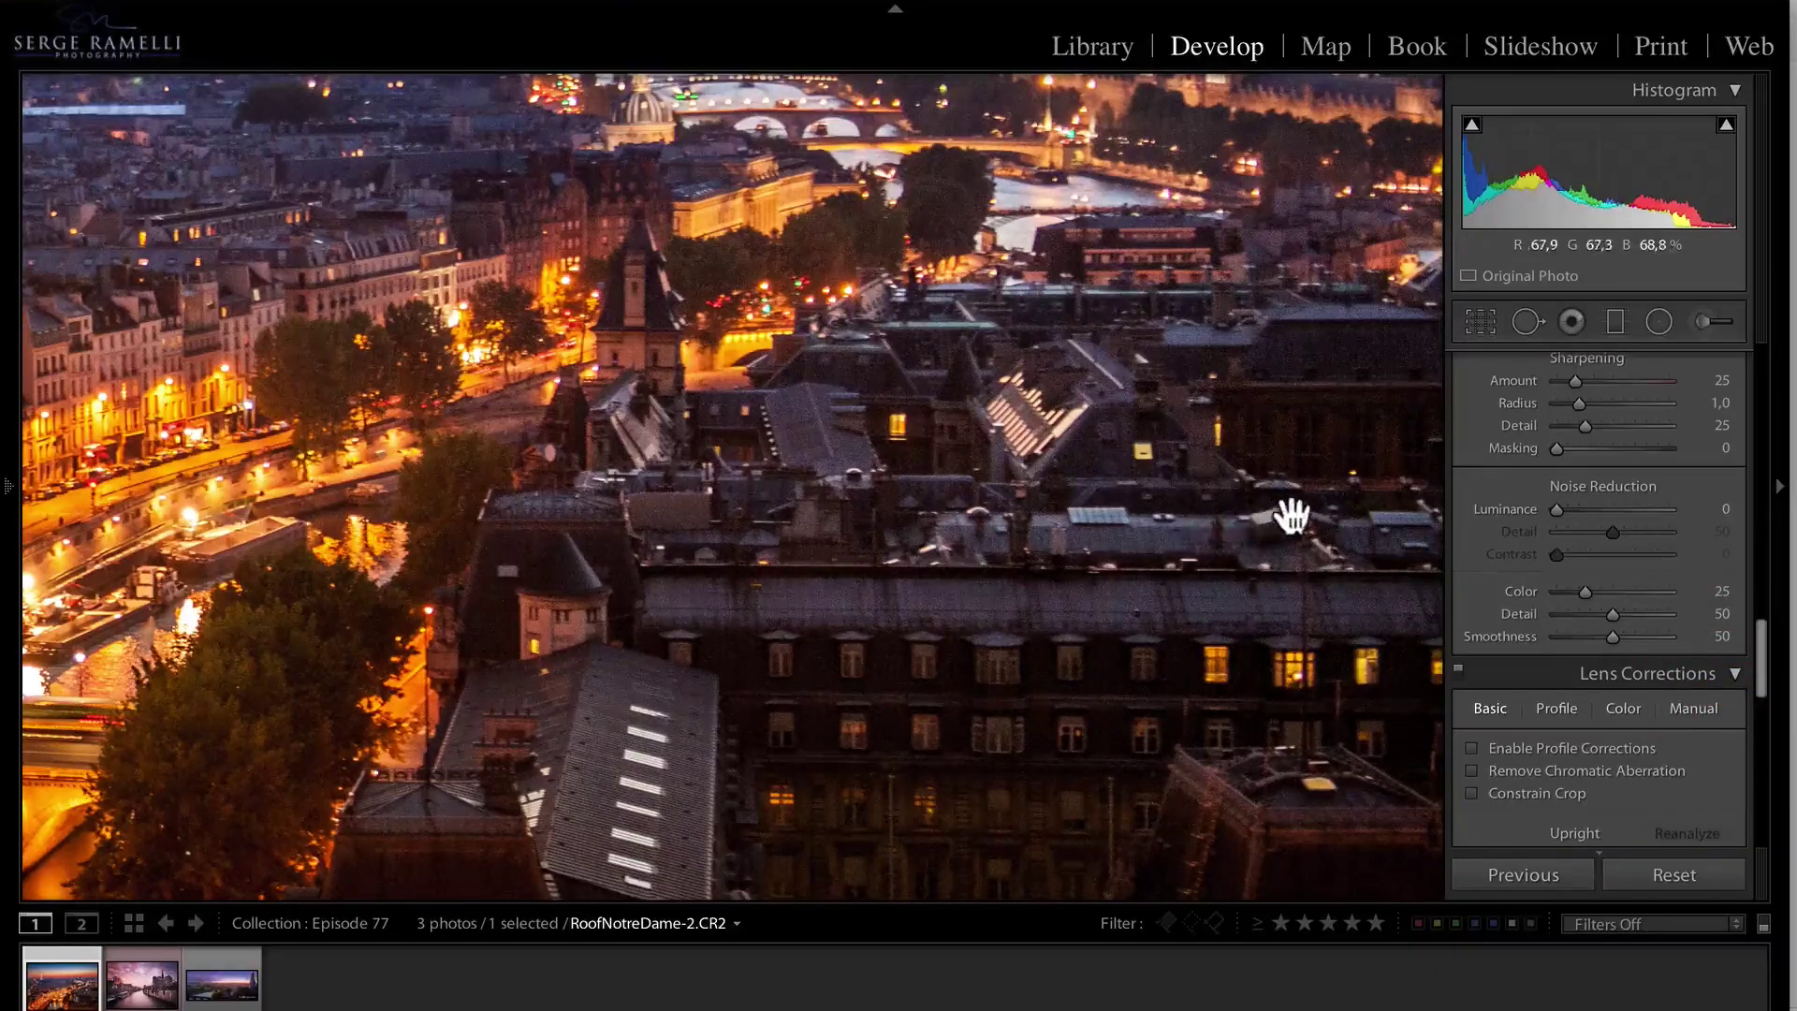
{"action": "left_click_drag", "start_coordinate": [1566, 507], "coordinate": [1605, 503]}
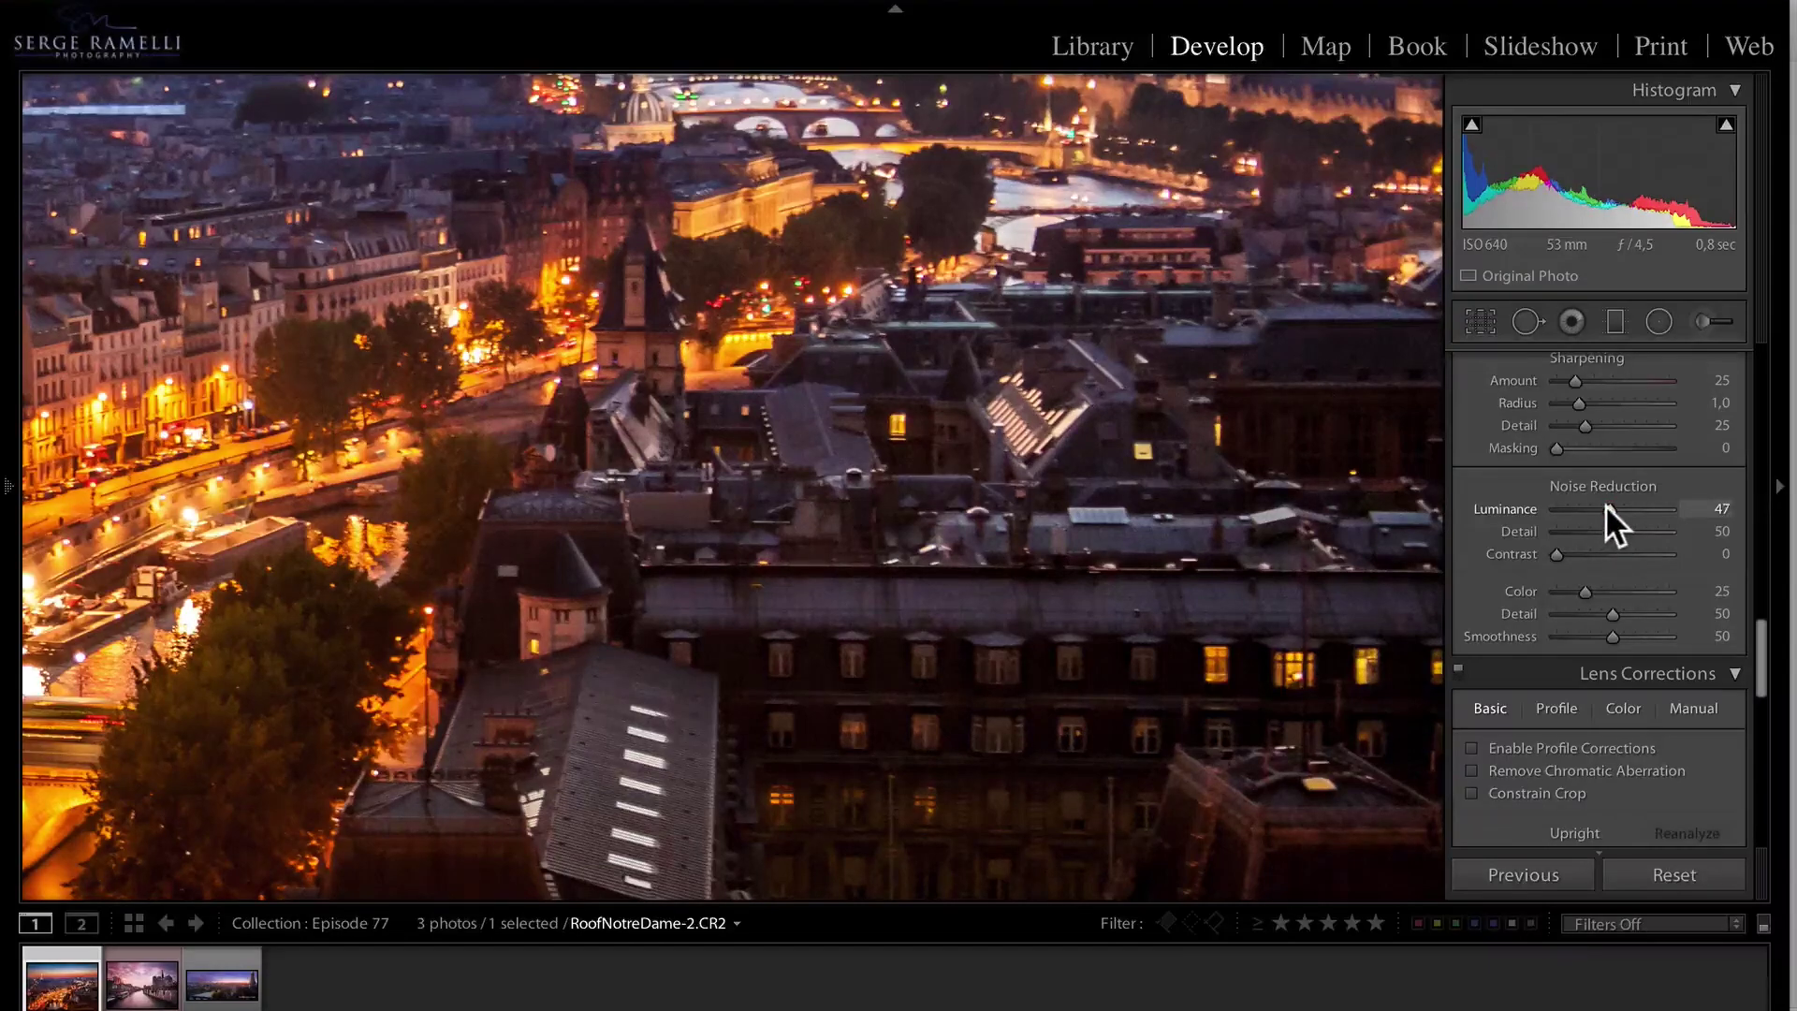
{"action": "left_click", "coordinate": [1598, 504]}
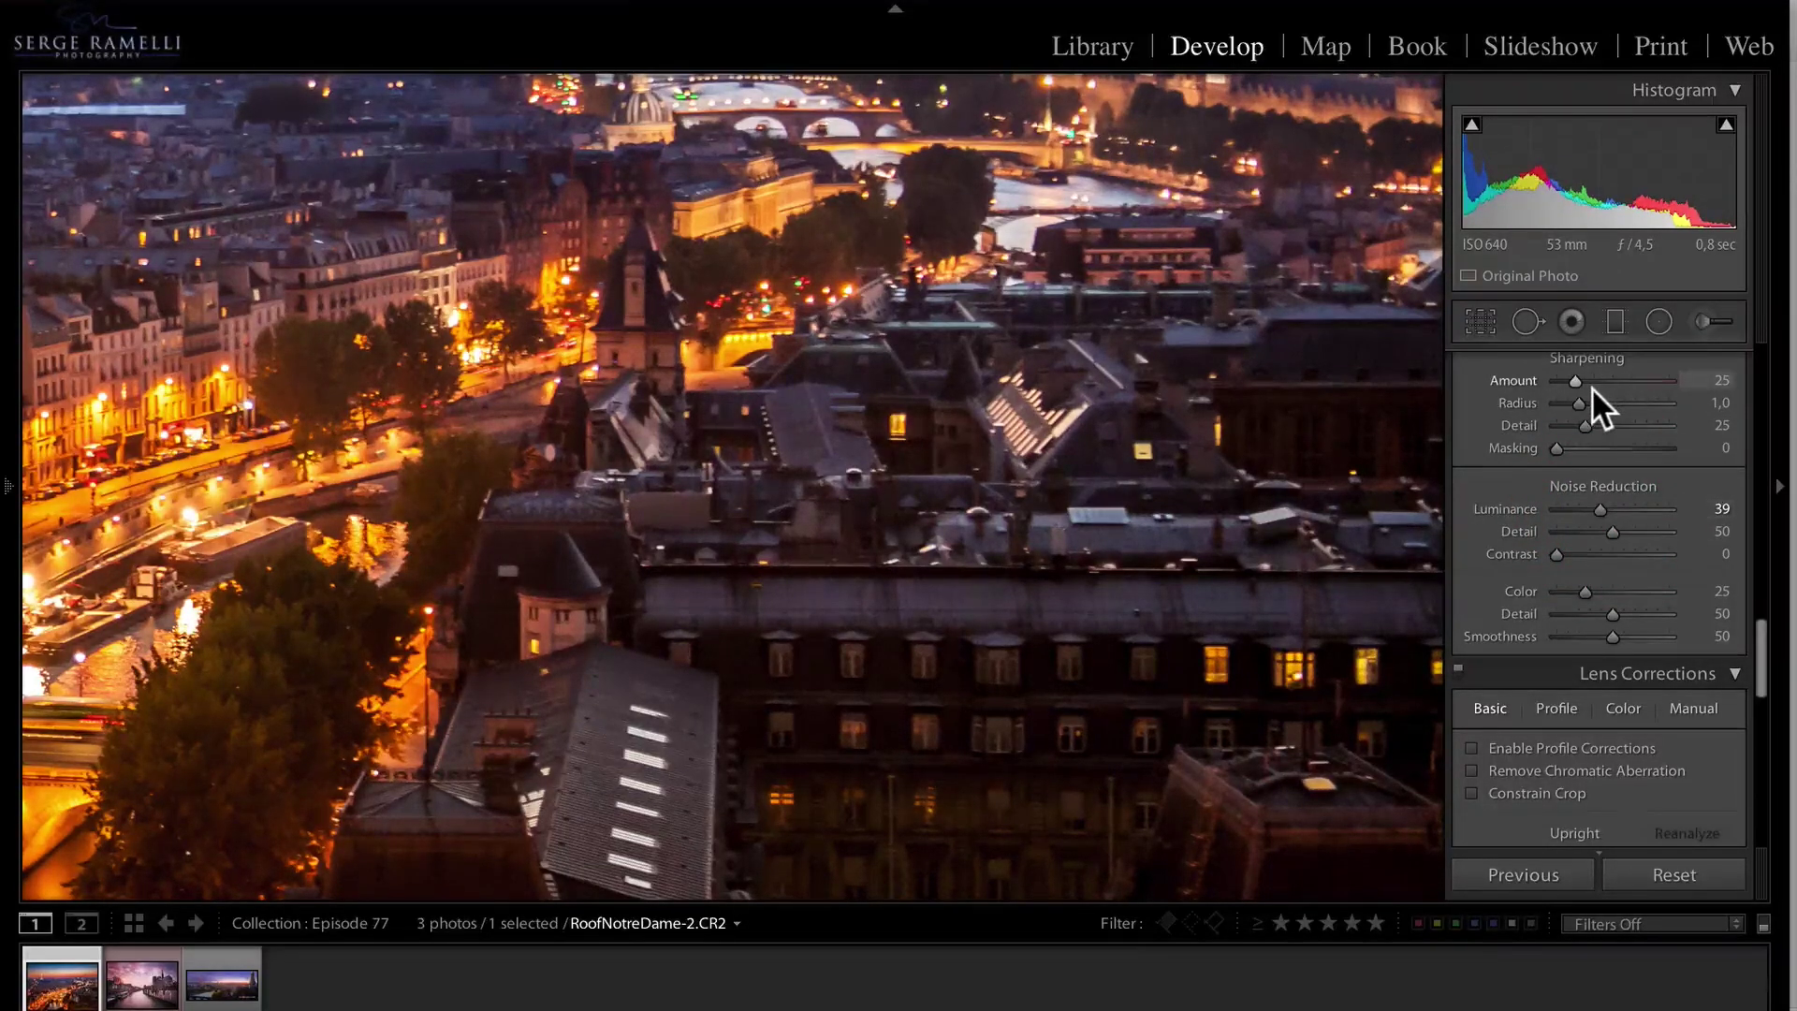
Set the sharpening Amount to 61 and Masking to 55, inspect the skyline and rooftops close up, and return to the full photo
{"action": "left_click_drag", "start_coordinate": [1760, 662], "coordinate": [1765, 625]}
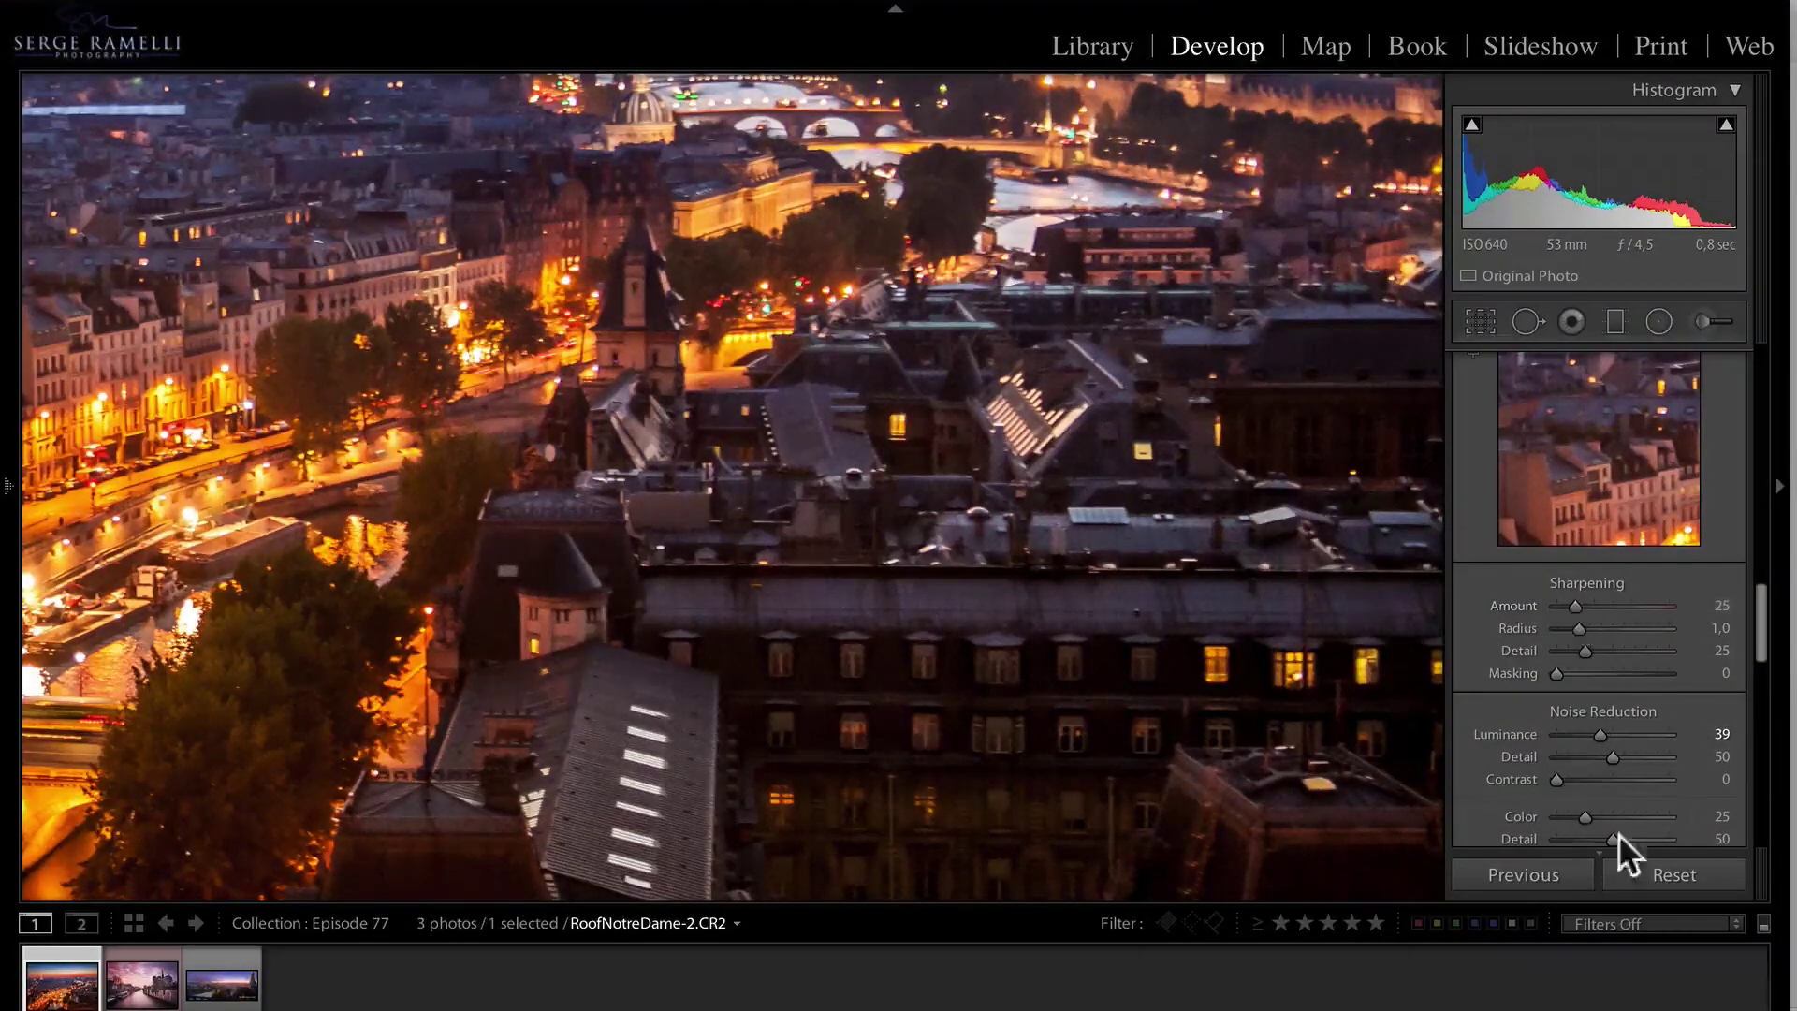
{"action": "left_click_drag", "start_coordinate": [1576, 606], "coordinate": [1603, 602]}
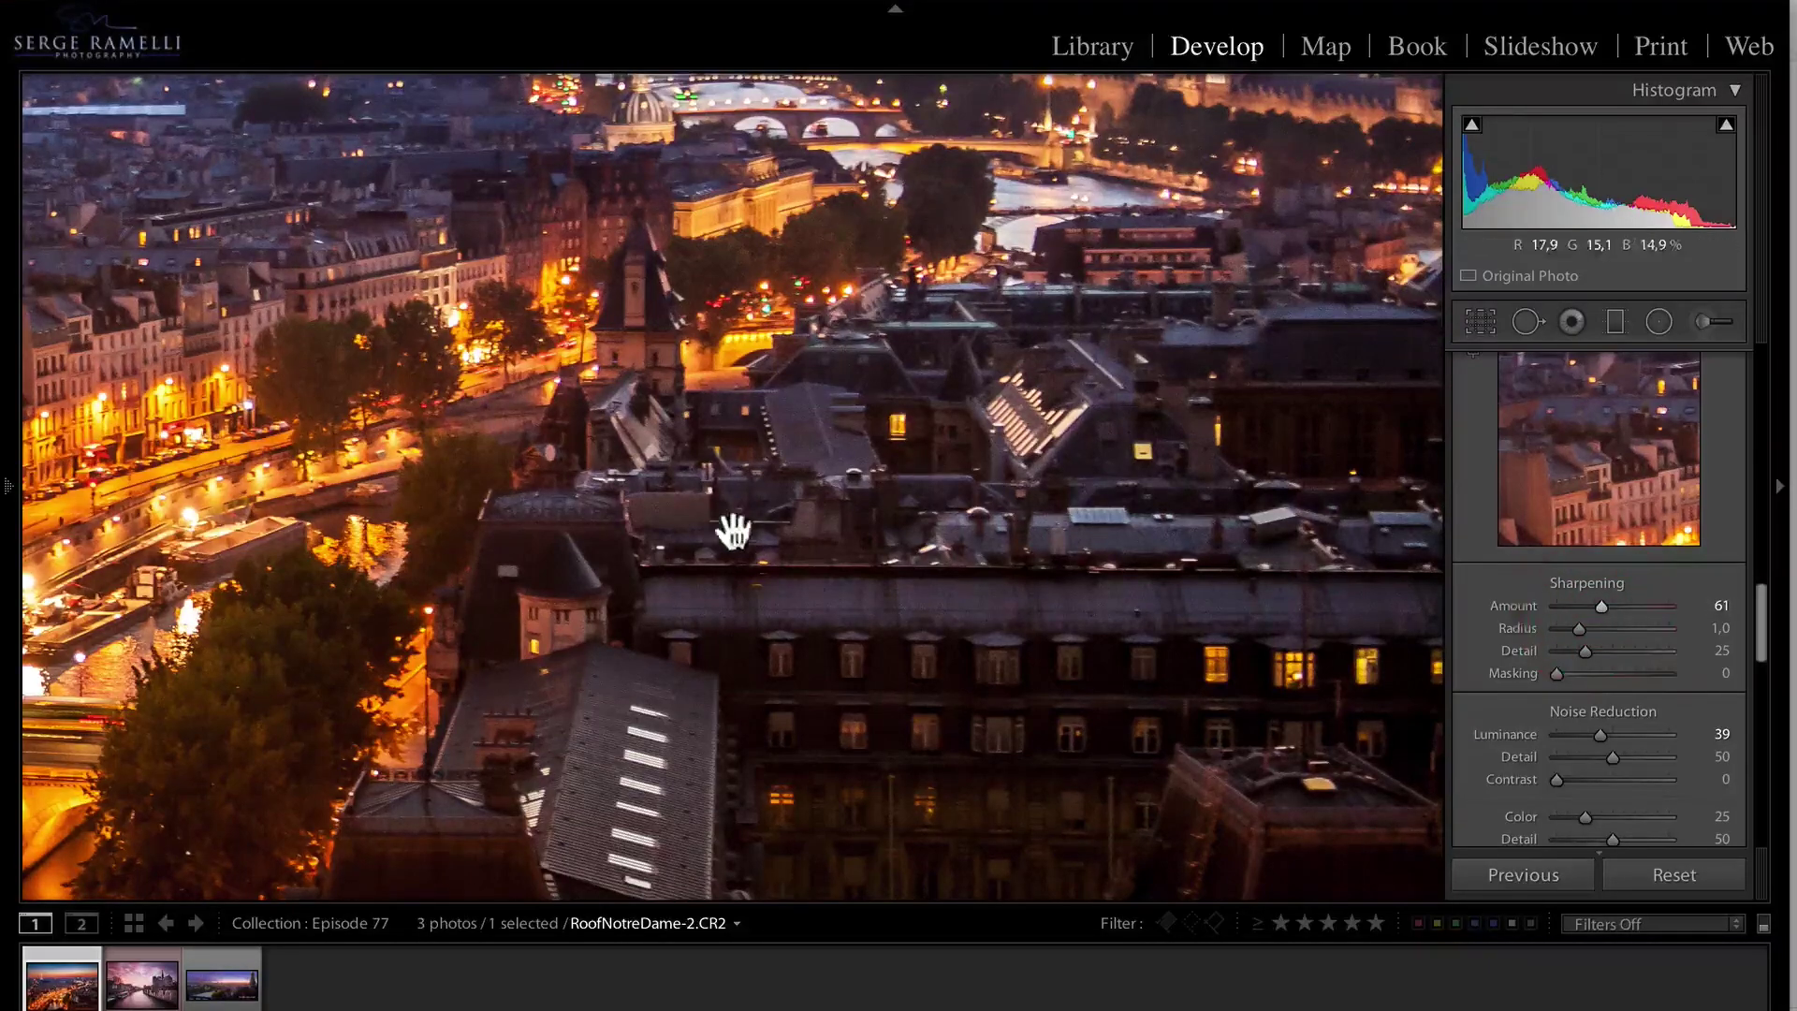
{"action": "left_click_drag", "start_coordinate": [793, 263], "coordinate": [818, 654]}
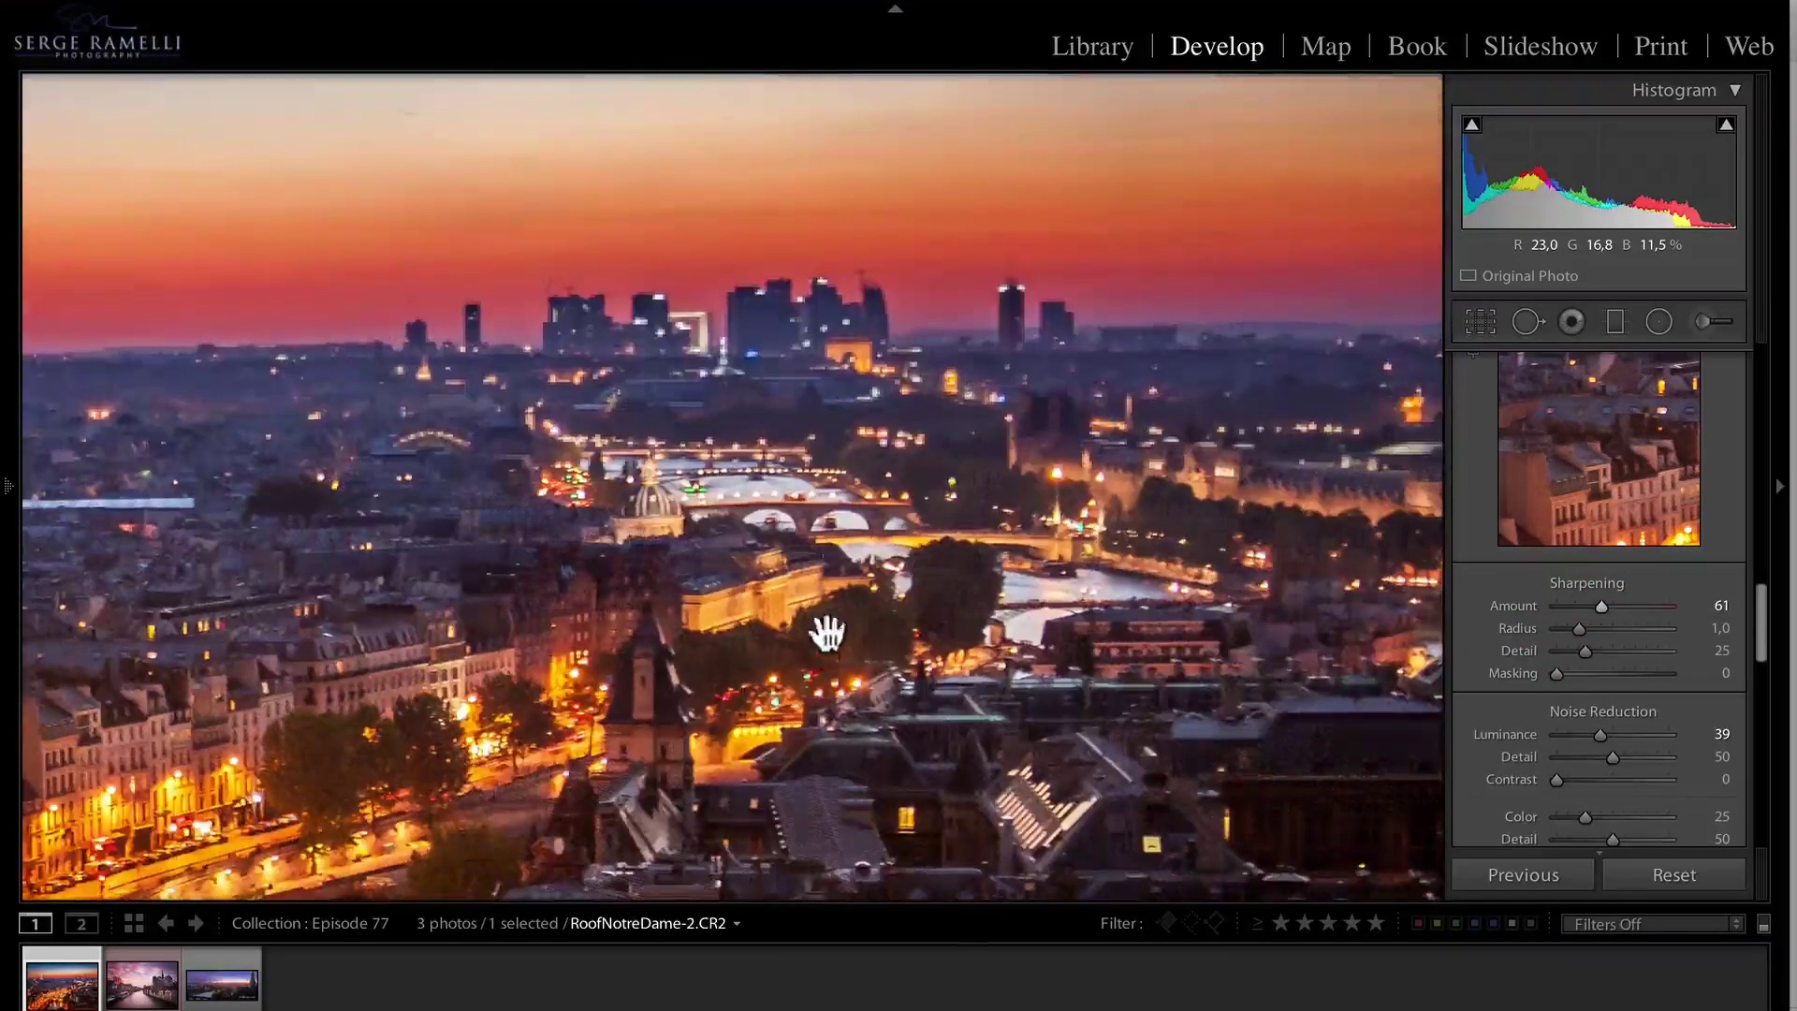
{"action": "left_click_drag", "start_coordinate": [790, 468], "coordinate": [794, 597]}
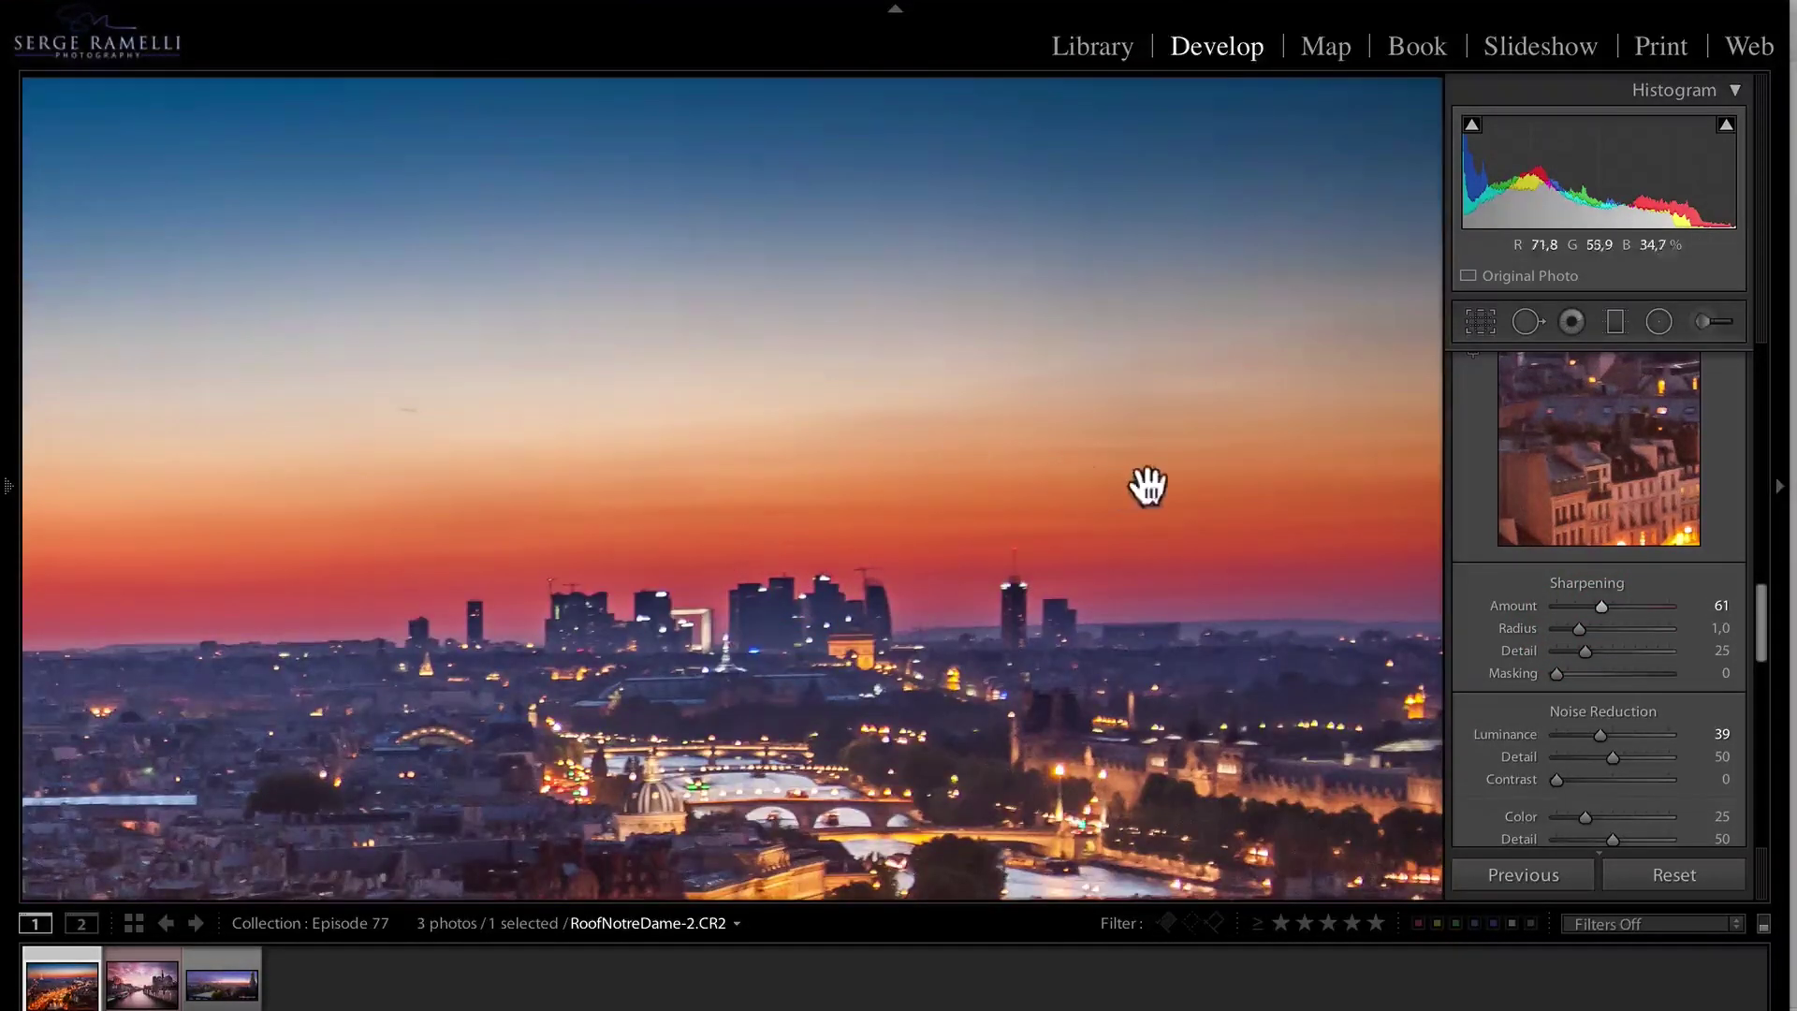
{"action": "key", "text": "alt"}
{"action": "left_click_drag", "start_coordinate": [1556, 671], "coordinate": [1613, 666]}
{"action": "left_click_drag", "start_coordinate": [914, 727], "coordinate": [779, 436]}
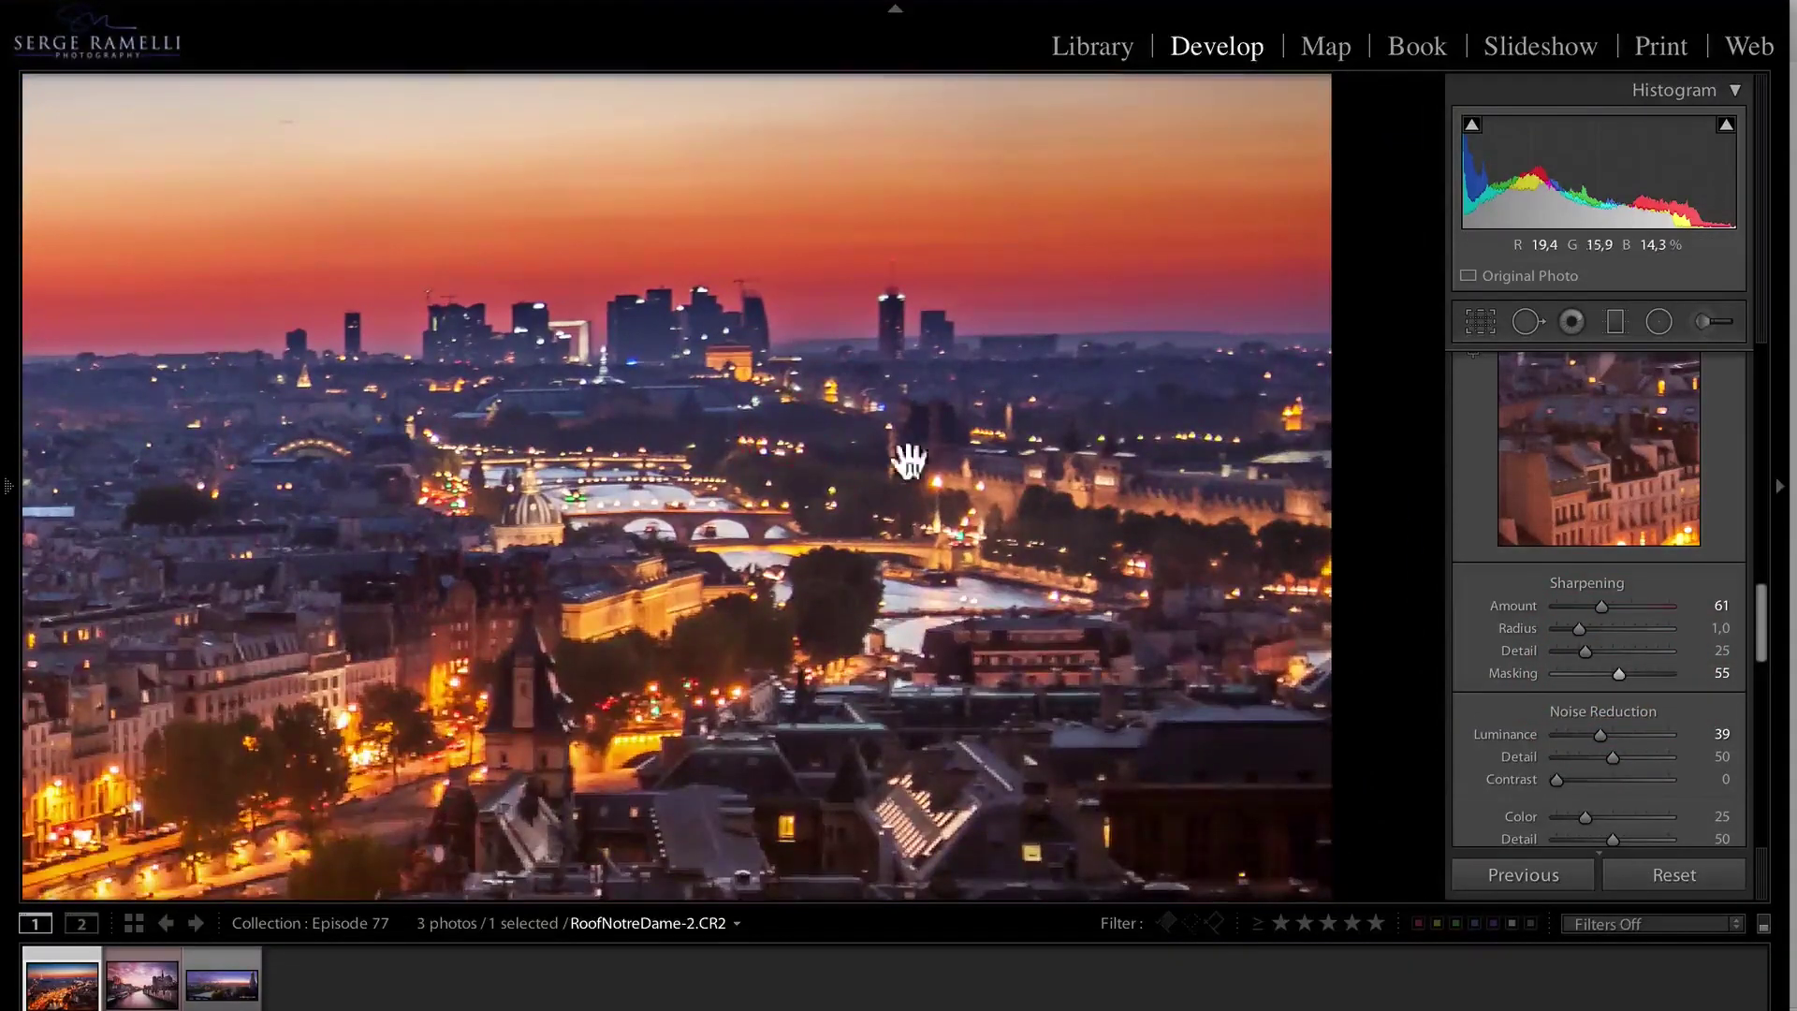
{"action": "left_click_drag", "start_coordinate": [906, 458], "coordinate": [930, 314]}
{"action": "left_click", "coordinate": [688, 393]}
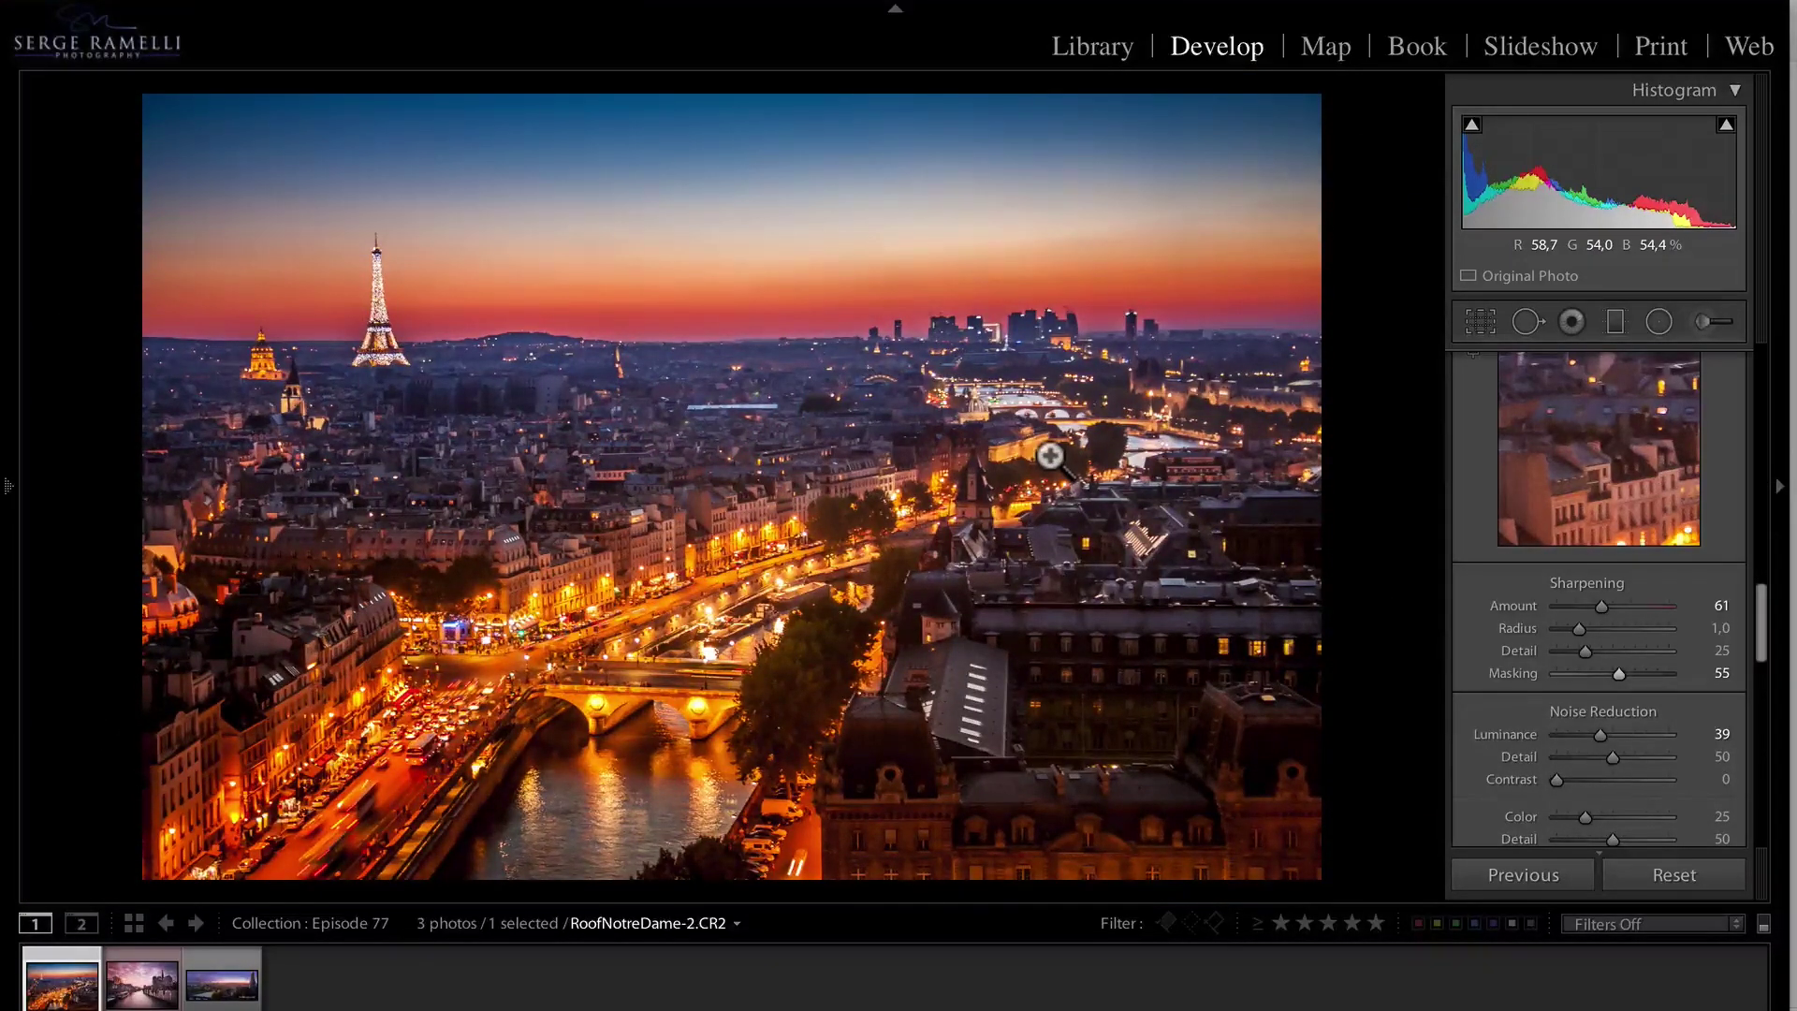
Compare the whole photo before and after all the develop edits several times, ending on the edited version
{"action": "key", "text": "alt+backslash"}
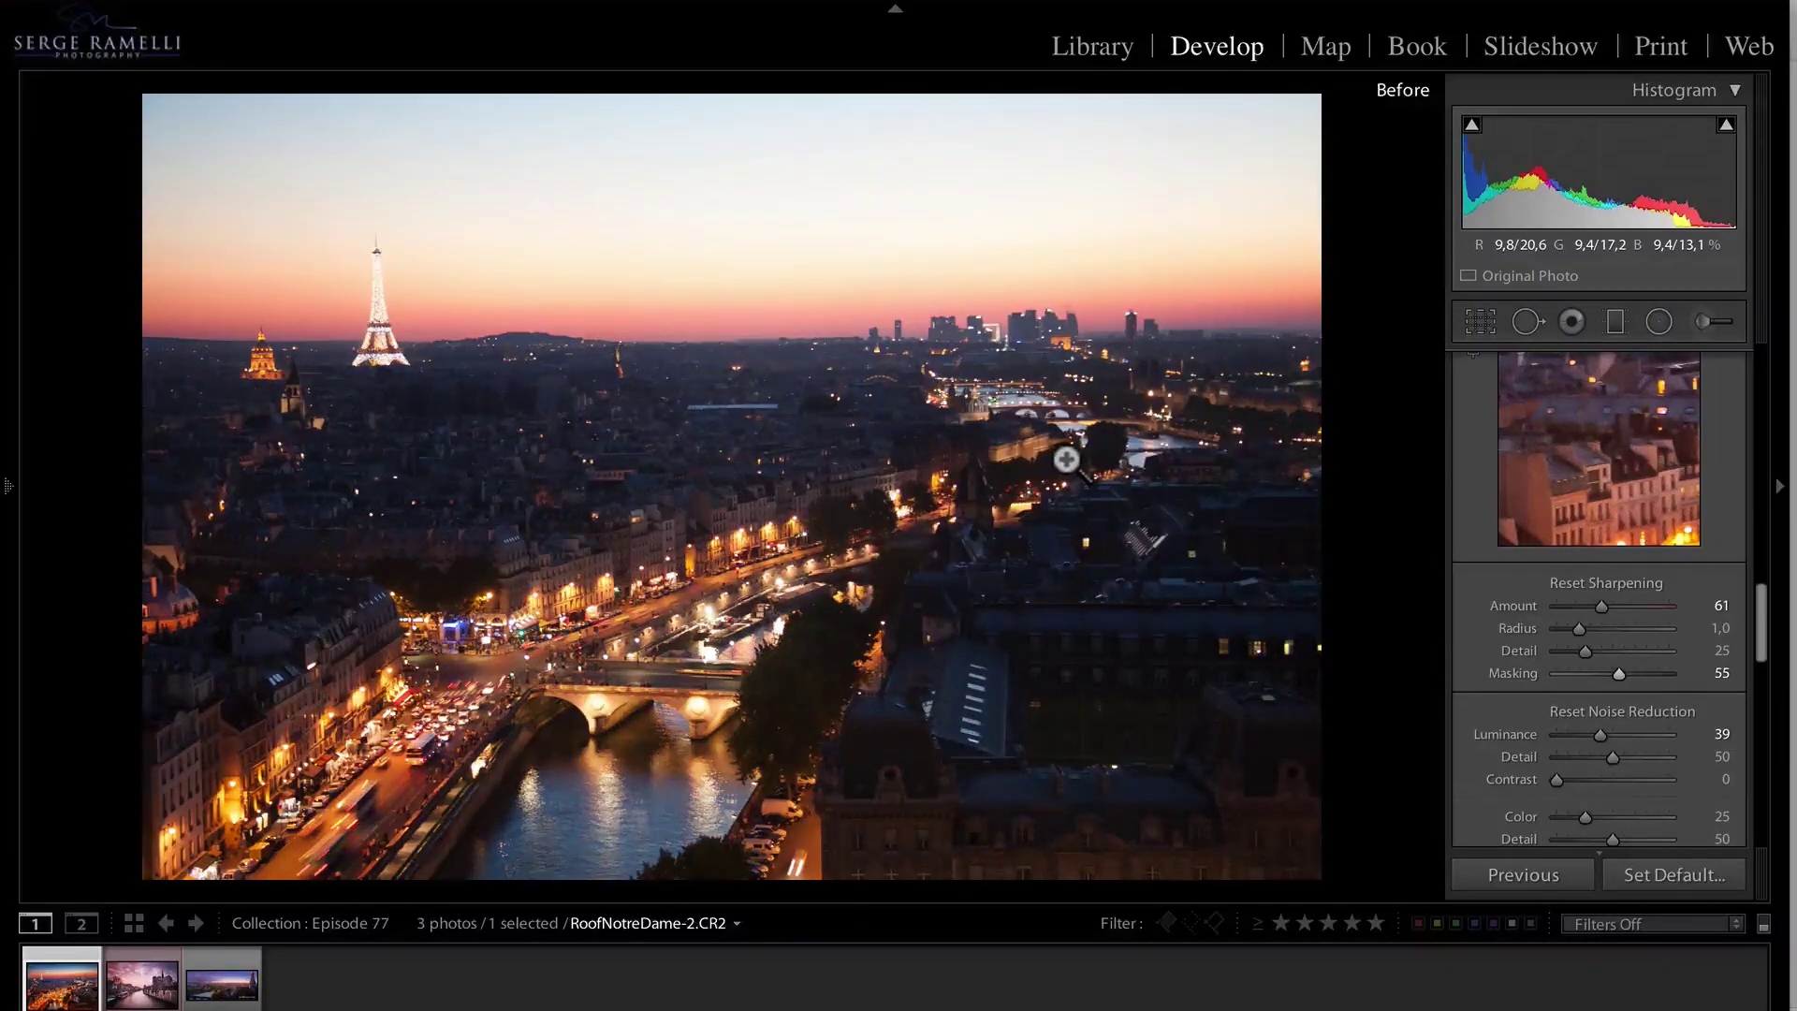
{"action": "key", "text": "alt+backslash"}
{"action": "key", "text": "alt+backslash"}
{"action": "key", "text": "alt+backslash"}
{"action": "key", "text": "alt+backslash"}
{"action": "key", "text": "alt+backslash"}
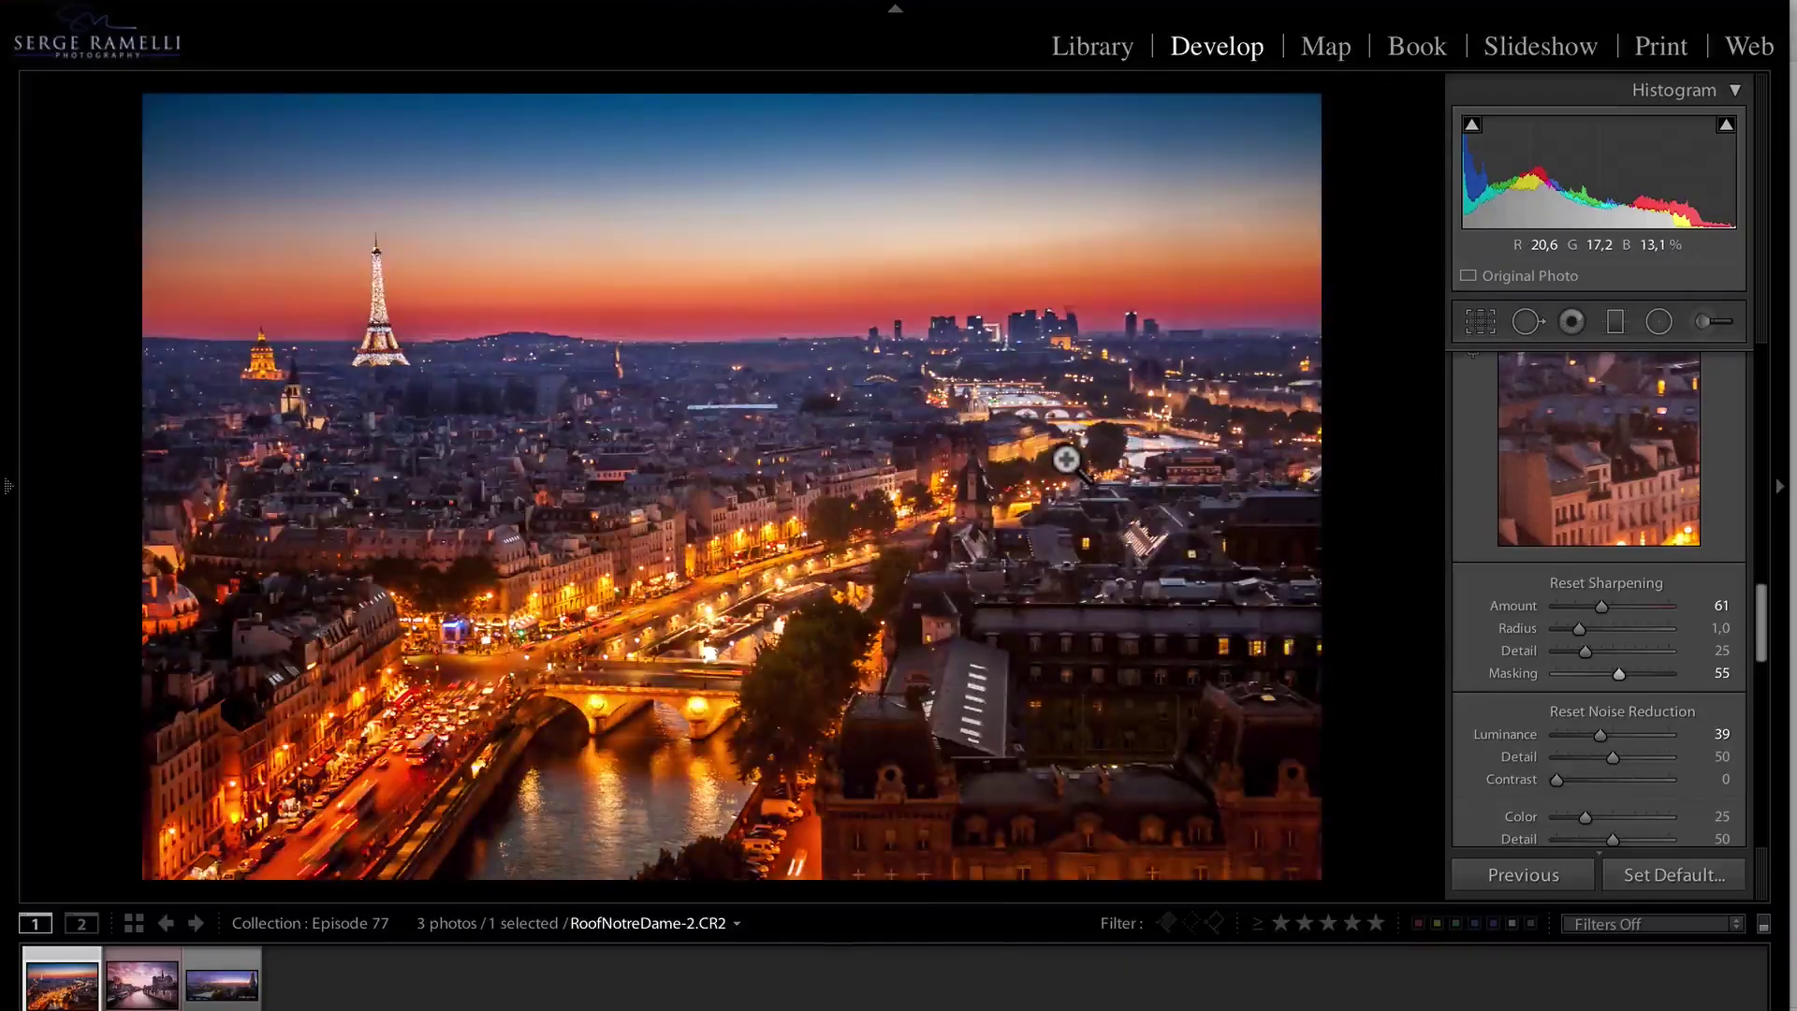